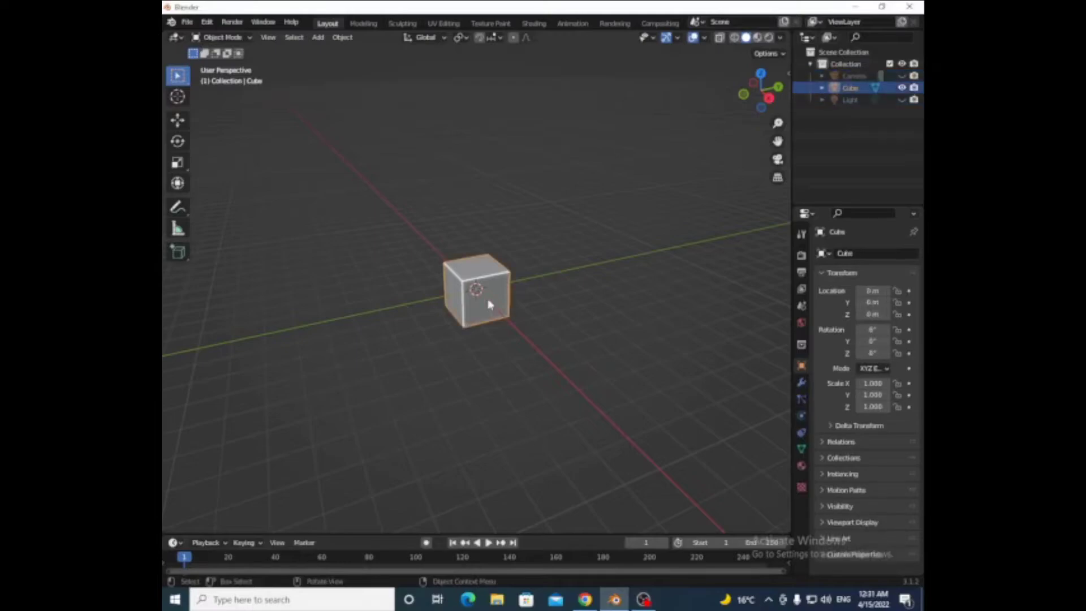
- Cut the cube with a centred loop in front view and delete its left half's faces
{"action": "key", "text": "Tab"}
{"action": "key", "text": "KP_1"}
{"action": "key", "text": "ctrl+r"}
{"action": "left_click", "coordinate": [476, 288]}
{"action": "right_click", "coordinate": [476, 288]}
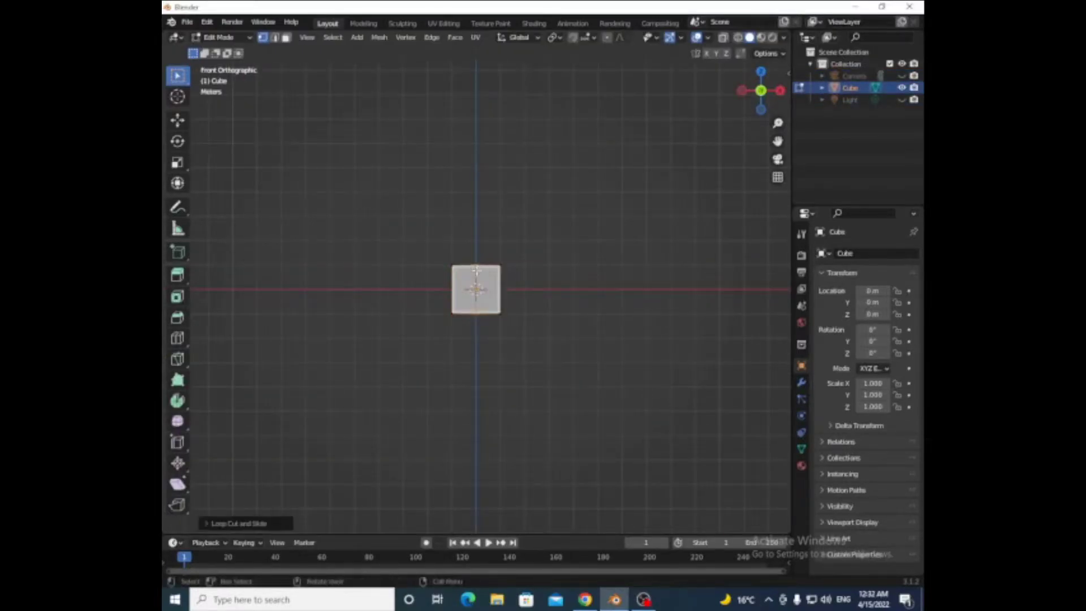
{"action": "left_click_drag", "start_coordinate": [469, 251], "coordinate": [400, 367]}
{"action": "key", "text": "x"}
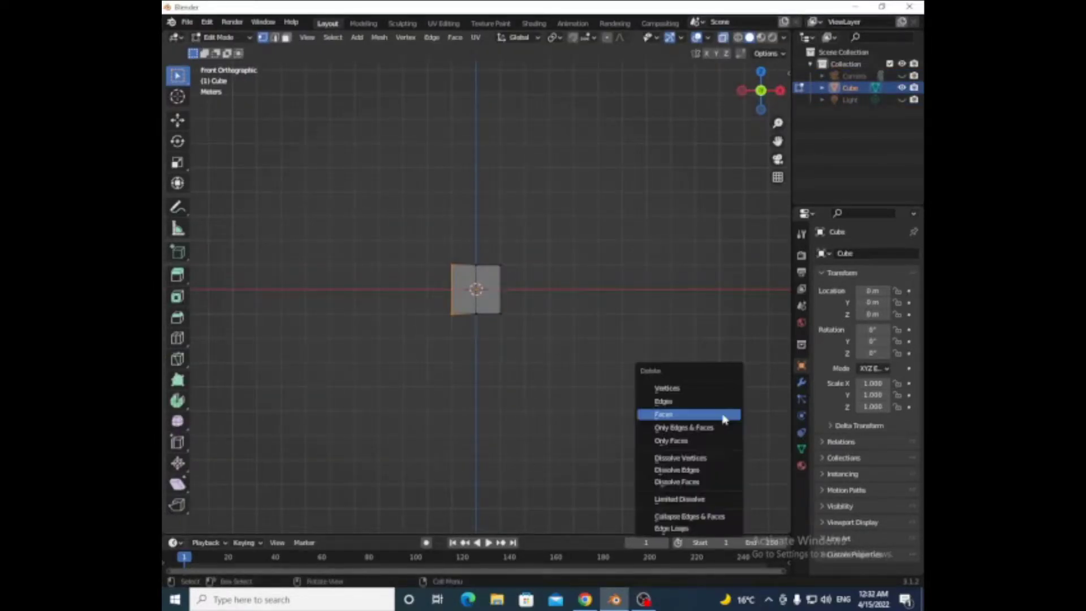
{"action": "left_click", "coordinate": [670, 389]}
- Add a Mirror modifier to the half cube with Clipping enabled
{"action": "left_click", "coordinate": [802, 382]}
{"action": "left_click", "coordinate": [848, 254]}
{"action": "left_click", "coordinate": [681, 379]}
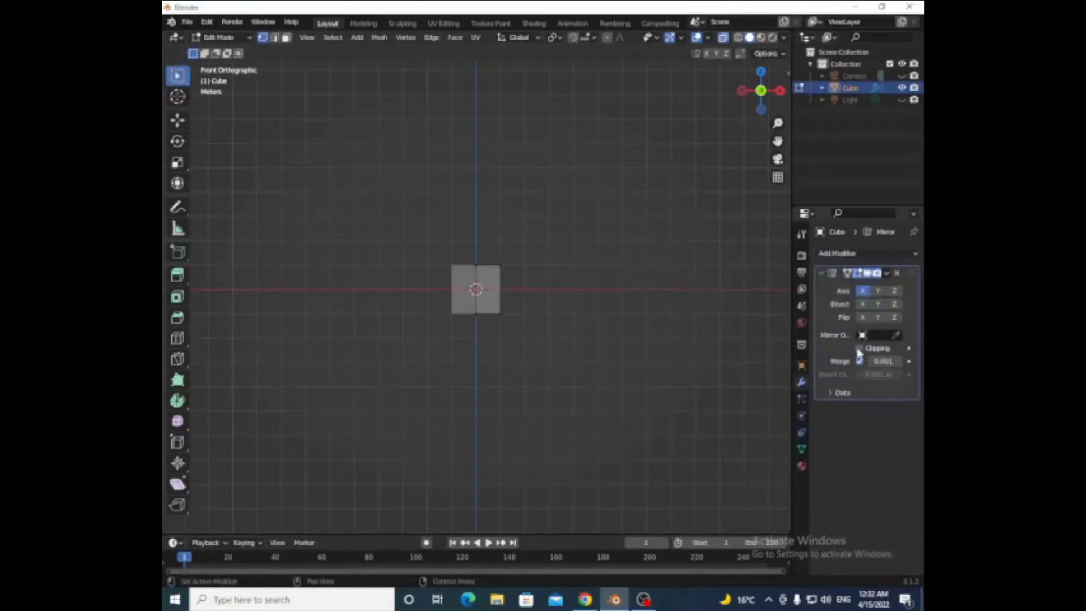
{"action": "left_click", "coordinate": [722, 38]}
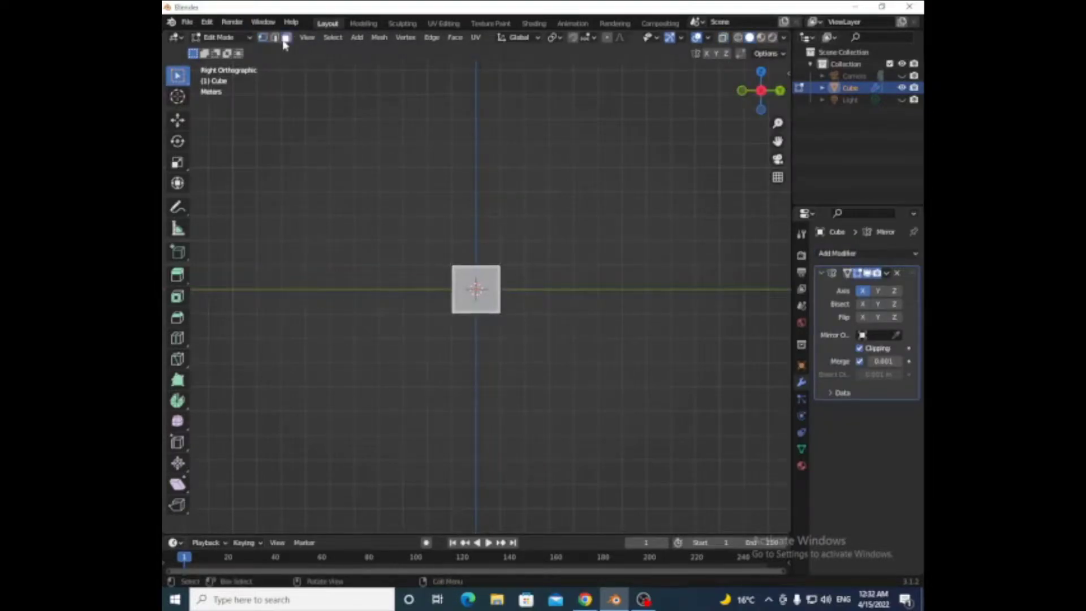
- In right view, extrude the cube's end face into a short tapered neck section
{"action": "middle_click_drag", "start_coordinate": [594, 204], "coordinate": [602, 341]}
{"action": "key", "text": "shift+space"}
{"action": "key", "text": "g"}
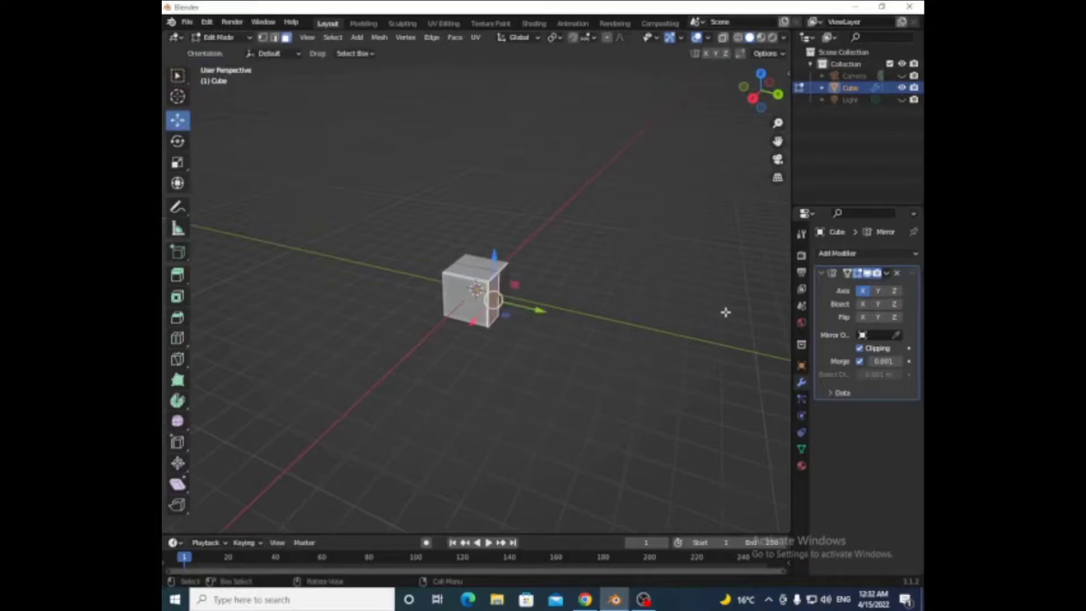
{"action": "key", "text": "KP_3"}
{"action": "key", "text": "g"}
{"action": "left_click", "coordinate": [662, 323]}
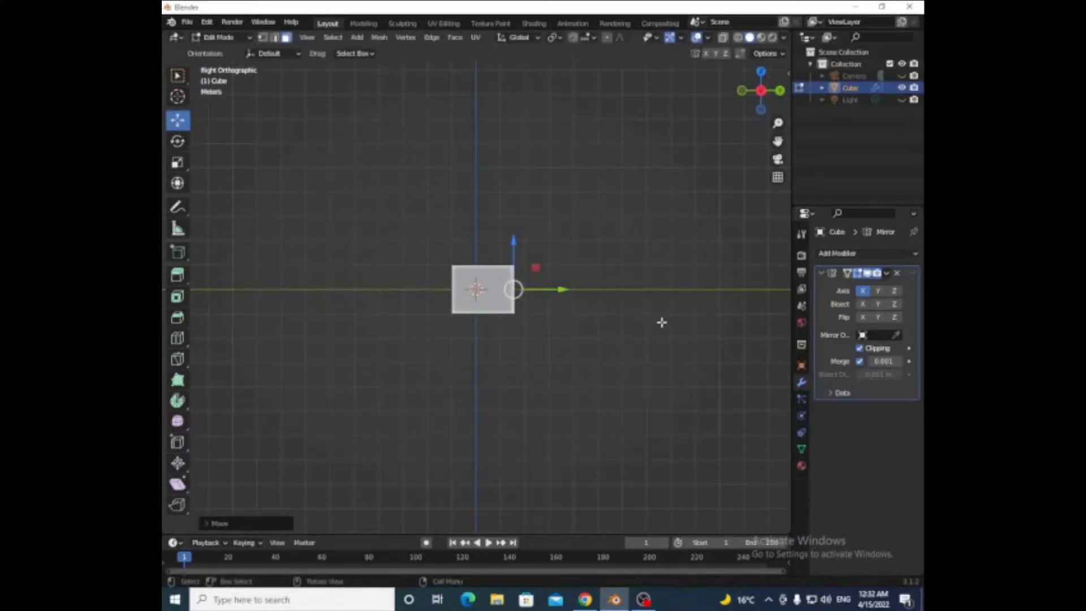
{"action": "key", "text": "e"}
{"action": "left_click", "coordinate": [681, 323]}
{"action": "key", "text": "s"}
{"action": "left_click", "coordinate": [696, 344]}
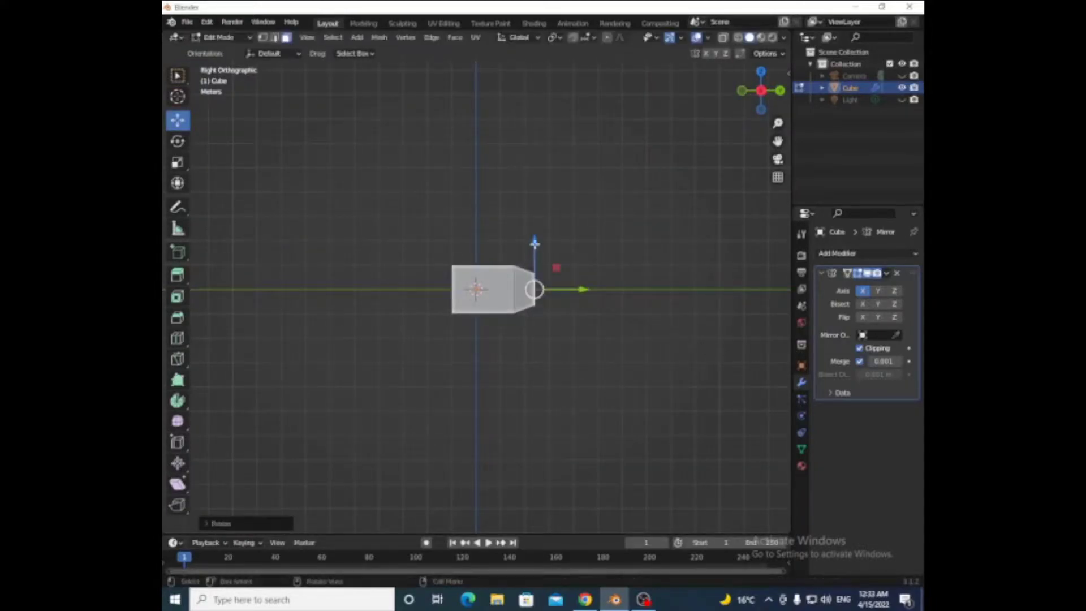
- Extrude two more shrinking sections and narrow the end section's width along X
{"action": "key", "text": "e"}
{"action": "left_click", "coordinate": [701, 373]}
{"action": "key", "text": "s"}
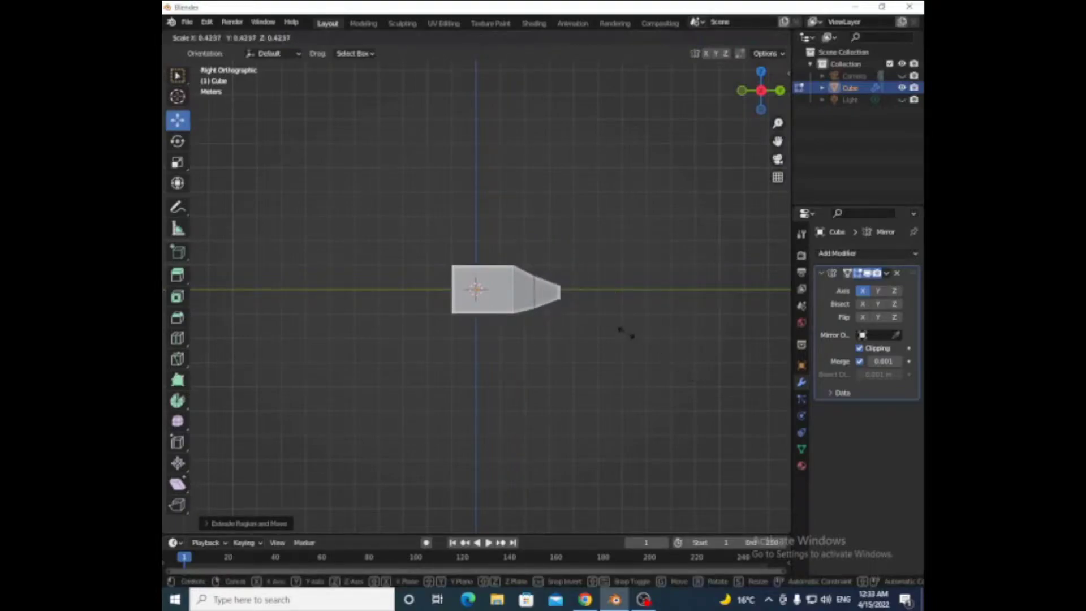
{"action": "left_click", "coordinate": [626, 334]}
{"action": "key", "text": "e"}
{"action": "left_click", "coordinate": [730, 416]}
{"action": "key", "text": "s"}
{"action": "left_click", "coordinate": [679, 374]}
{"action": "middle_click_drag", "start_coordinate": [679, 373], "coordinate": [688, 358]}
{"action": "key", "text": "s"}
{"action": "key", "text": "x"}
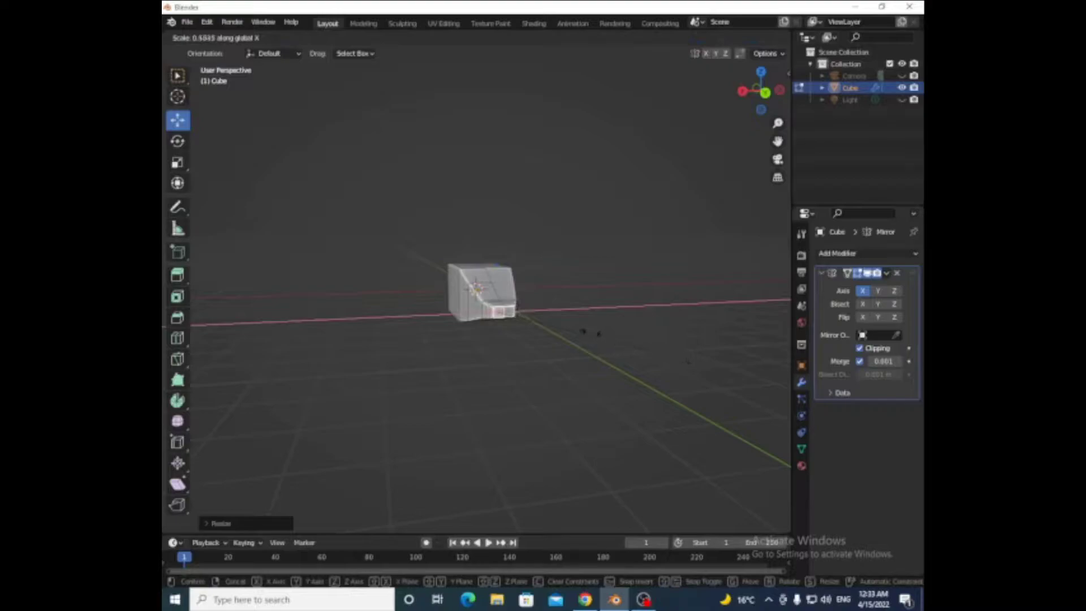
{"action": "left_click", "coordinate": [539, 324]}
{"action": "key", "text": "KP_3"}
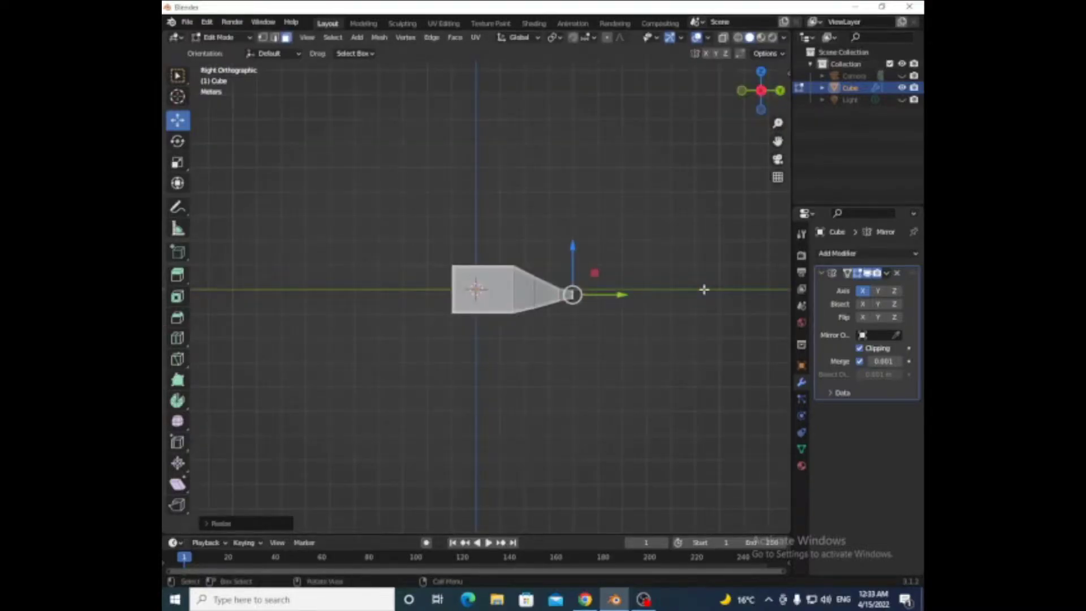
- Extrude a long tail boom and taper its tip narrower
{"action": "key", "text": "e"}
{"action": "left_click", "coordinate": [177, 298]}
{"action": "key", "text": "s"}
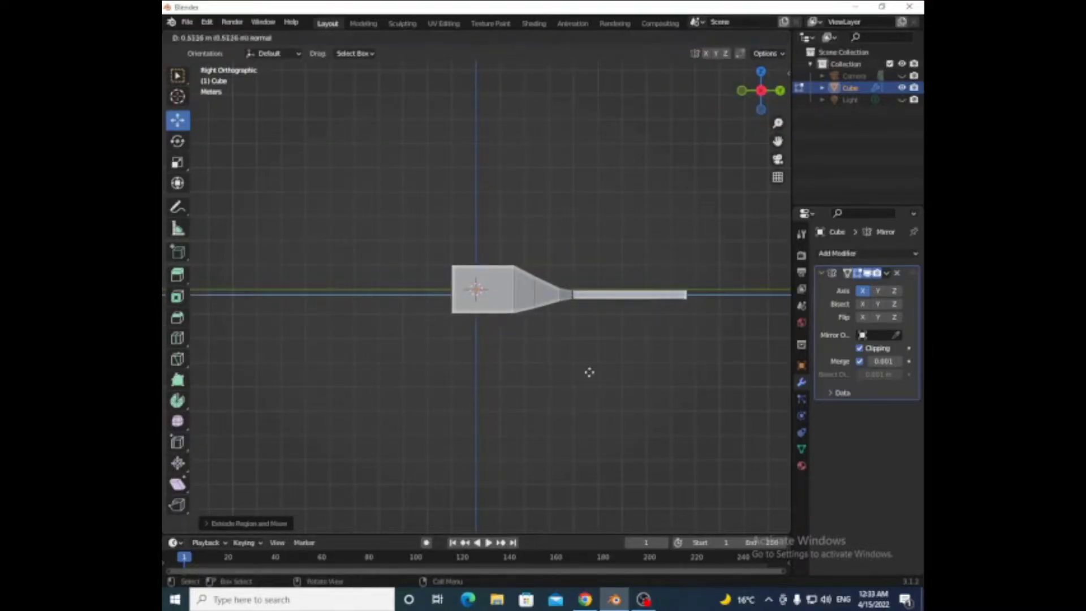
{"action": "left_click", "coordinate": [702, 416]}
{"action": "key", "text": "s"}
{"action": "left_click", "coordinate": [695, 383]}
{"action": "mouse_move", "coordinate": [696, 383]}
{"action": "middle_mouse_down"}
{"action": "mouse_move", "coordinate": [704, 370]}
{"action": "mouse_move", "coordinate": [640, 367]}
{"action": "middle_mouse_up"}
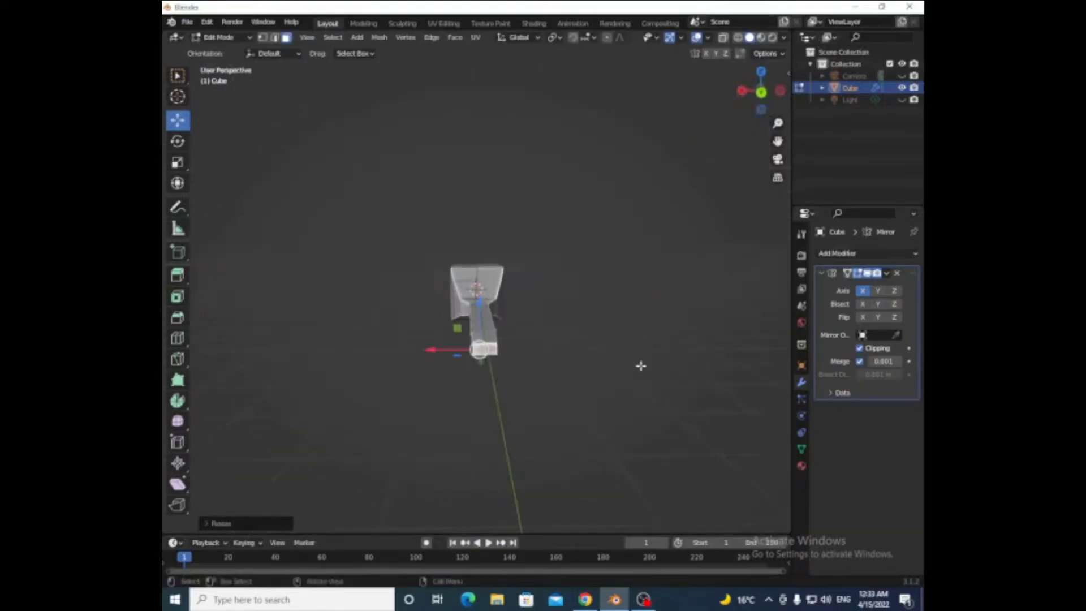
{"action": "key", "text": "s"}
{"action": "key", "text": "Escape"}
{"action": "middle_click_drag", "start_coordinate": [744, 168], "coordinate": [601, 462]}
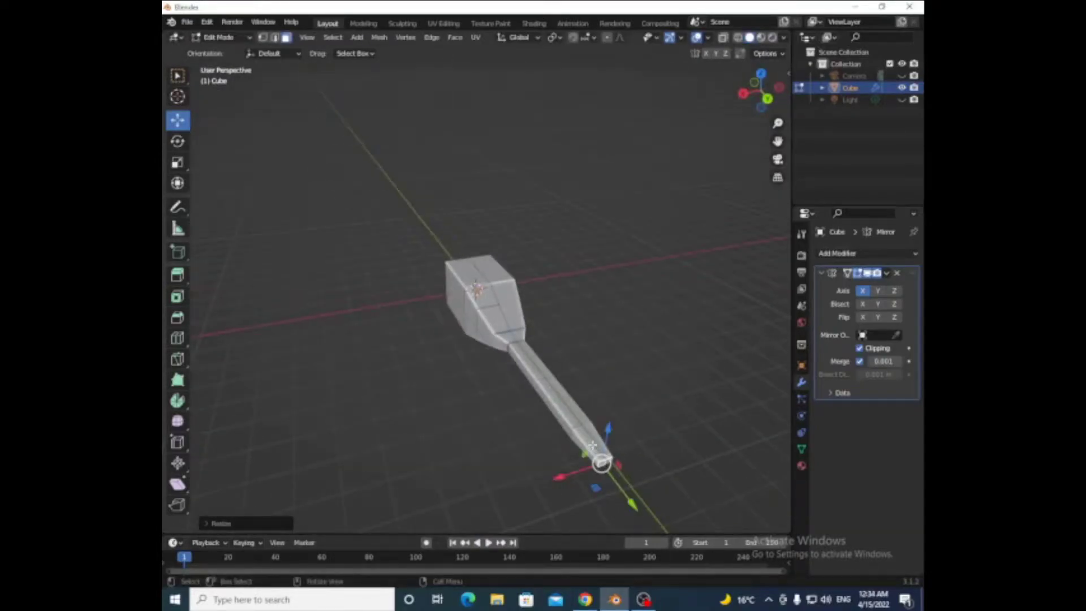
- Inset the boom's end face and edge-slide the inset loop along the boom
{"action": "key", "text": "i"}
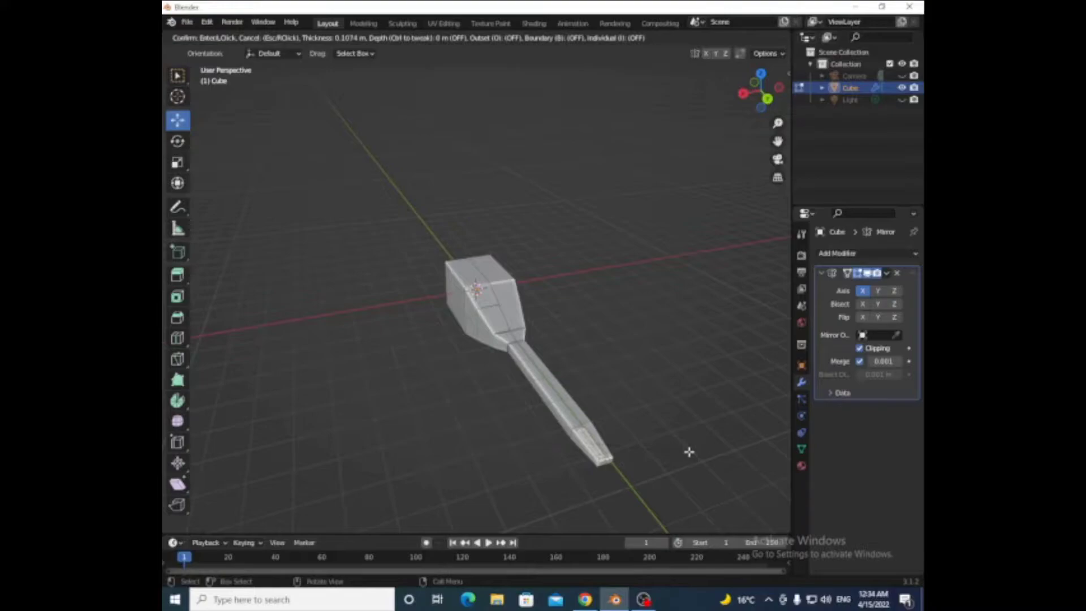
{"action": "left_click", "coordinate": [687, 450]}
{"action": "mouse_move", "coordinate": [682, 439]}
{"action": "middle_mouse_down"}
{"action": "mouse_move", "coordinate": [603, 279]}
{"action": "mouse_move", "coordinate": [658, 348]}
{"action": "middle_mouse_up"}
{"action": "key", "text": "2"}
{"action": "key", "text": "alt+a"}
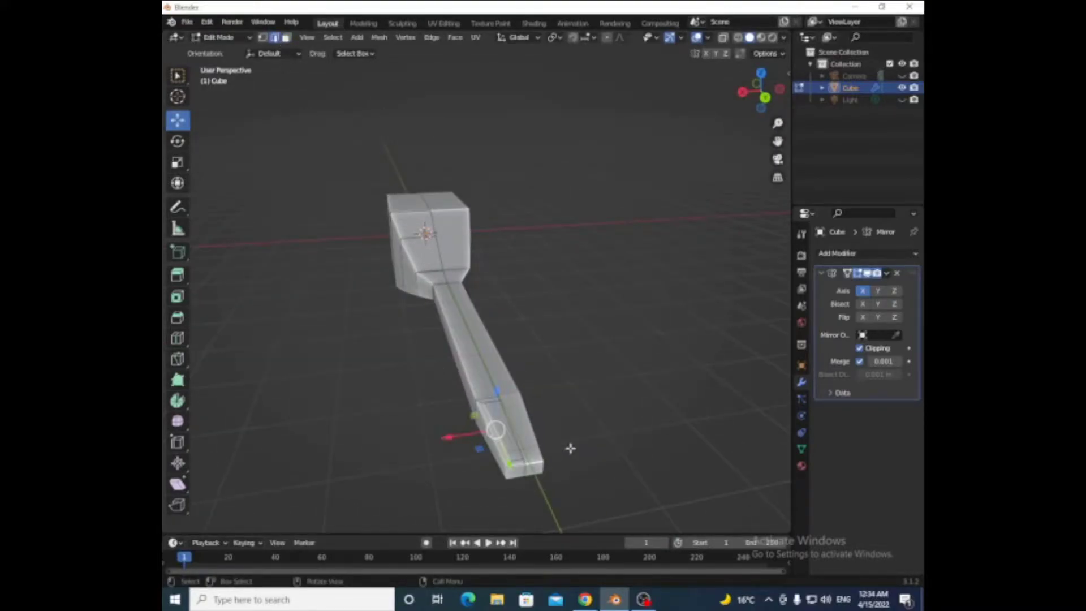
{"action": "key", "text": "g"}
{"action": "key", "text": "g"}
{"action": "left_click", "coordinate": [572, 448]}
{"action": "middle_click_drag", "start_coordinate": [707, 284], "coordinate": [551, 441]}
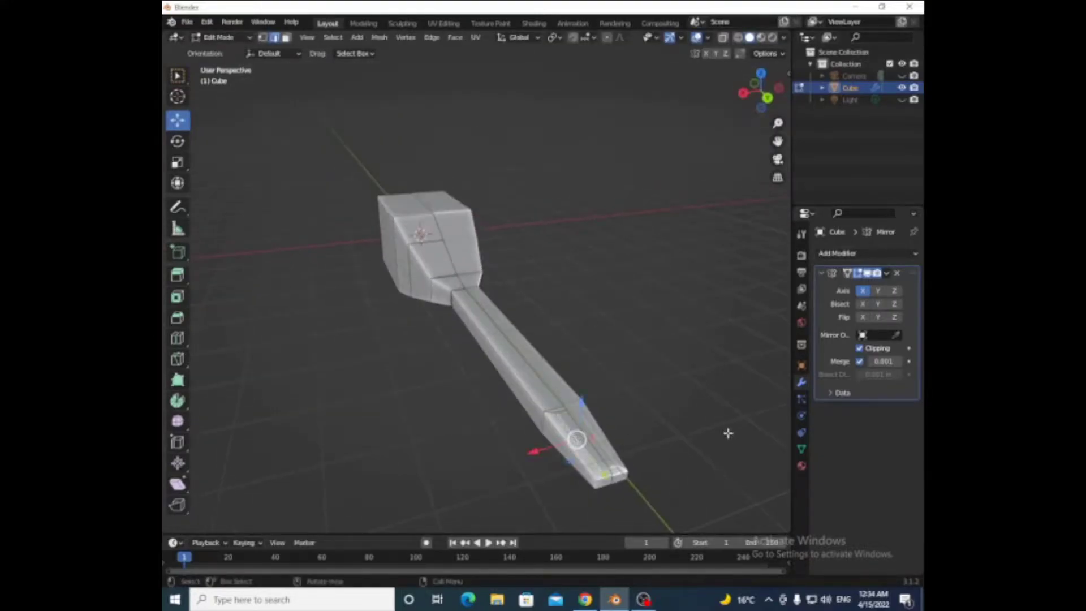
{"action": "key", "text": "KP_3"}
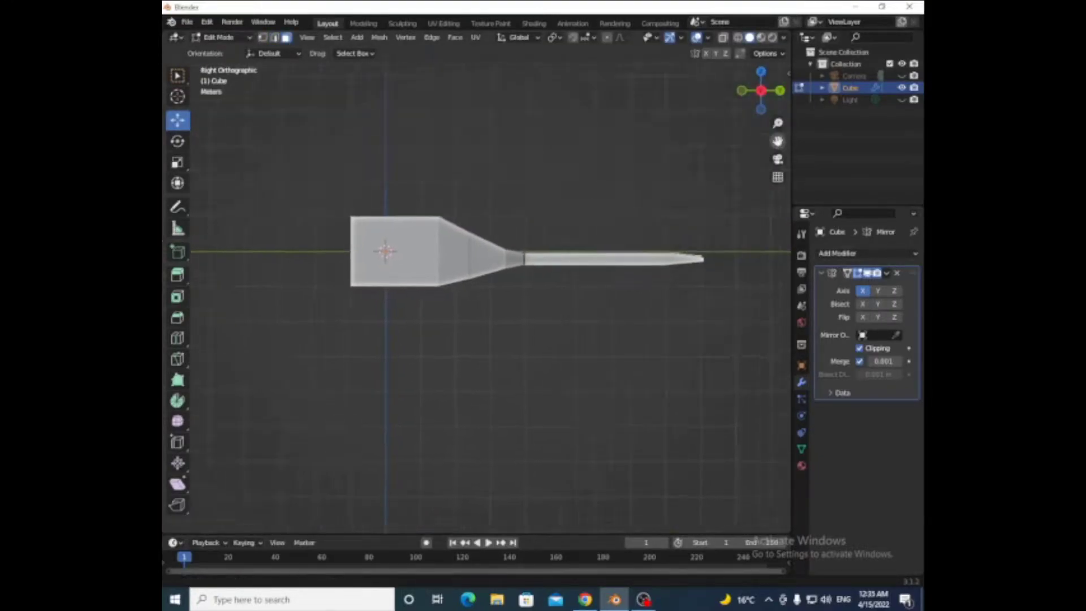
- Raise the boom tip's top face along Z into a fin, then narrow and slant it along Y
{"action": "middle_click_drag", "start_coordinate": [786, 339], "coordinate": [672, 340], "text": "shift"}
{"action": "key", "text": "g"}
{"action": "key", "text": "z"}
{"action": "key", "text": "z"}
{"action": "left_click", "coordinate": [679, 276]}
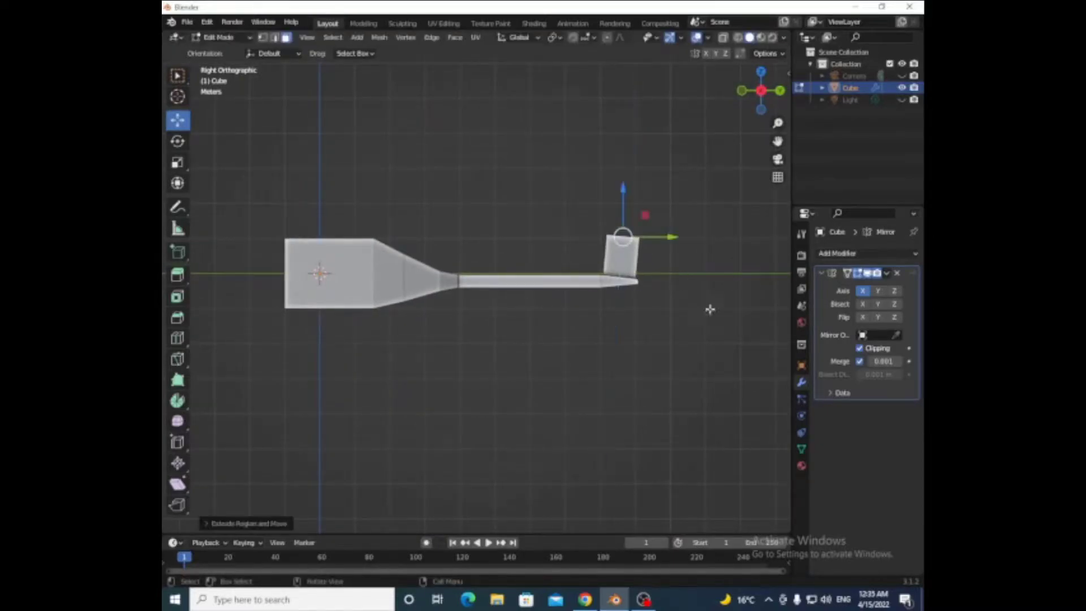
{"action": "key", "text": "g"}
{"action": "key", "text": "z"}
{"action": "left_click", "coordinate": [720, 362]}
{"action": "key", "text": "s"}
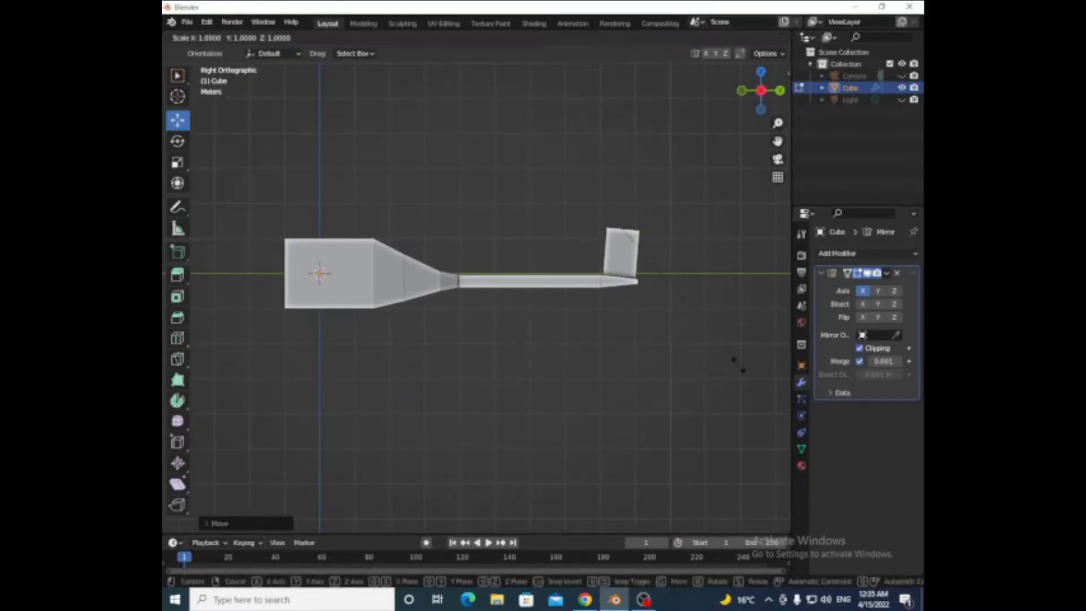
{"action": "left_click", "coordinate": [714, 336]}
{"action": "key", "text": "s"}
{"action": "key", "text": "y"}
{"action": "left_click", "coordinate": [691, 236]}
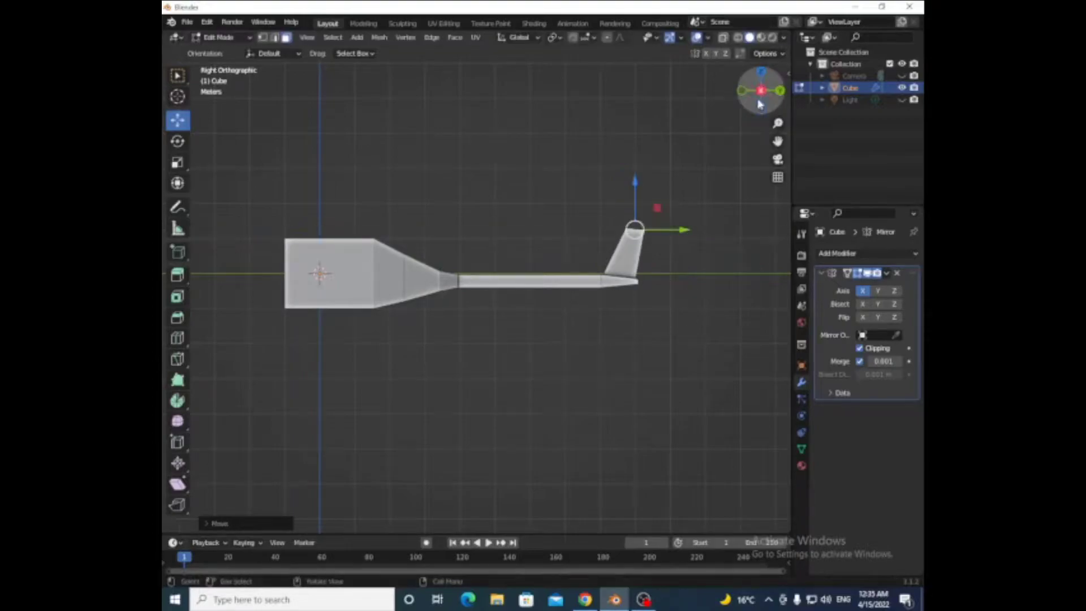
- Add two loop cuts across the tail fin, sliding the first into position
{"action": "left_click_drag", "start_coordinate": [752, 90], "coordinate": [761, 90]}
{"action": "key", "text": "s"}
{"action": "key", "text": "x"}
{"action": "key", "text": "Escape"}
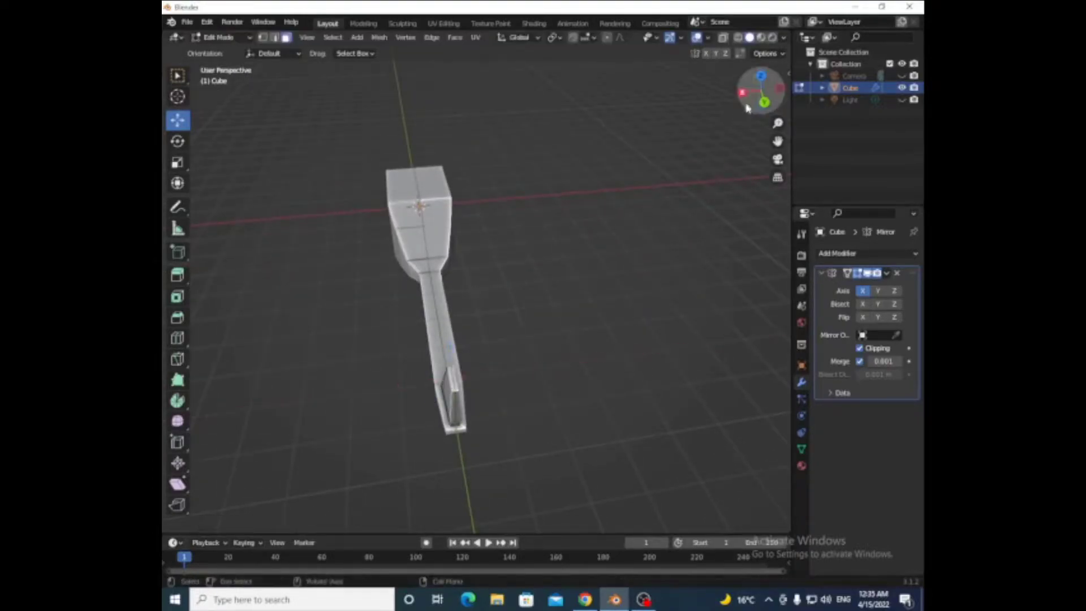
{"action": "middle_click_drag", "start_coordinate": [679, 238], "coordinate": [746, 222]}
{"action": "key", "text": "g"}
{"action": "key", "text": "g"}
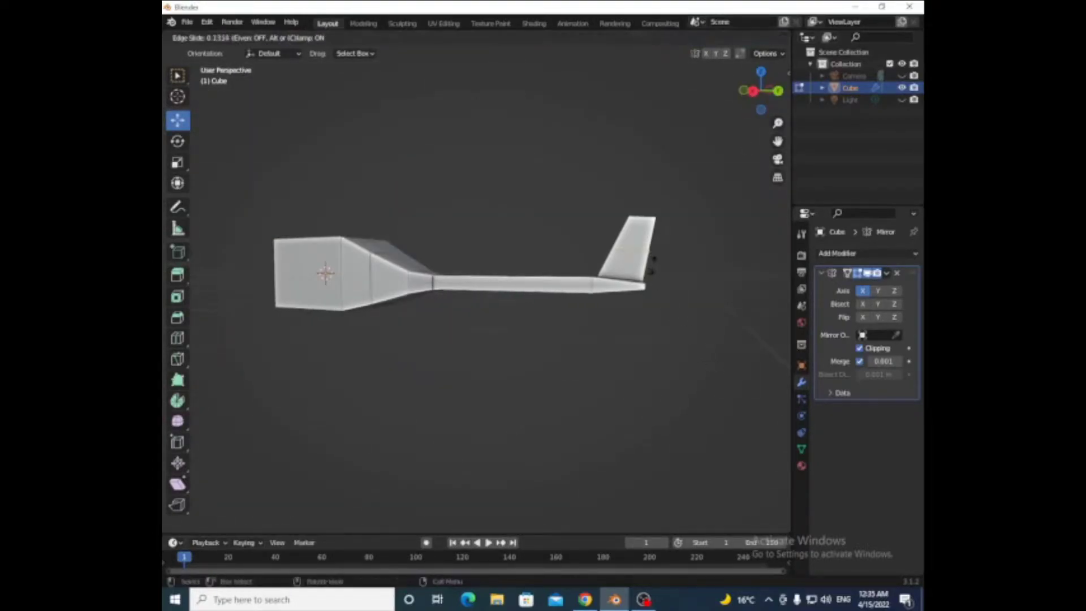
{"action": "left_click", "coordinate": [651, 276]}
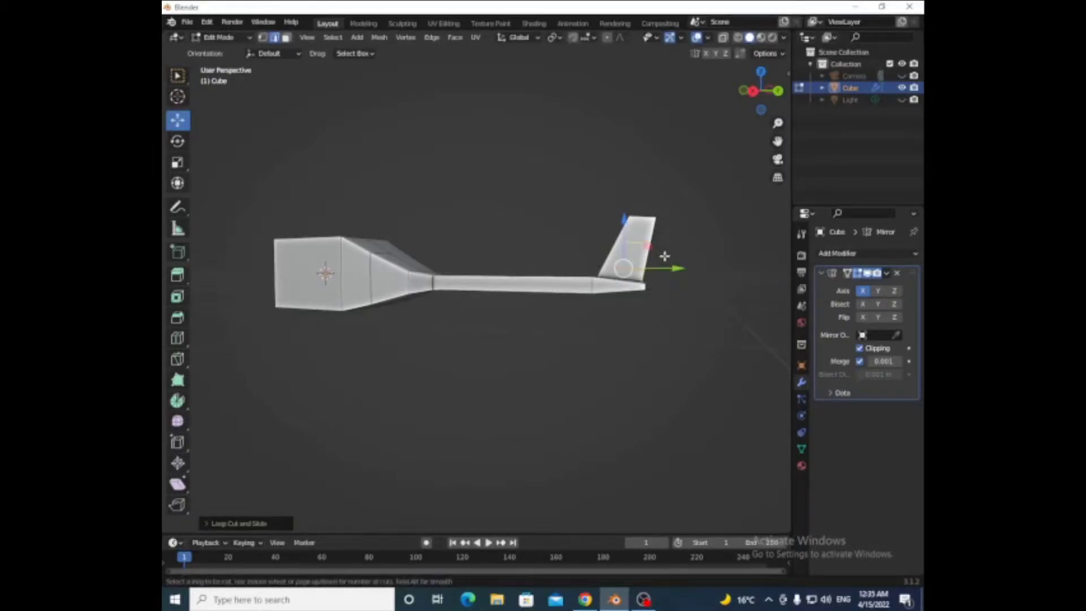
{"action": "key", "text": "g"}
{"action": "key", "text": "g"}
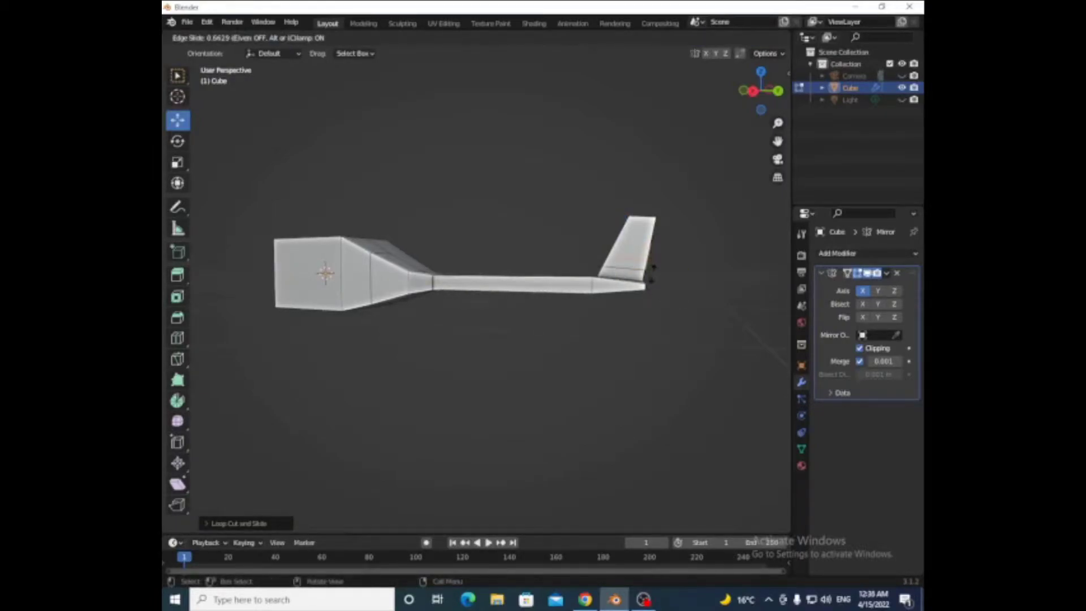
{"action": "left_click", "coordinate": [653, 270]}
{"action": "key", "text": "g"}
{"action": "key", "text": "g"}
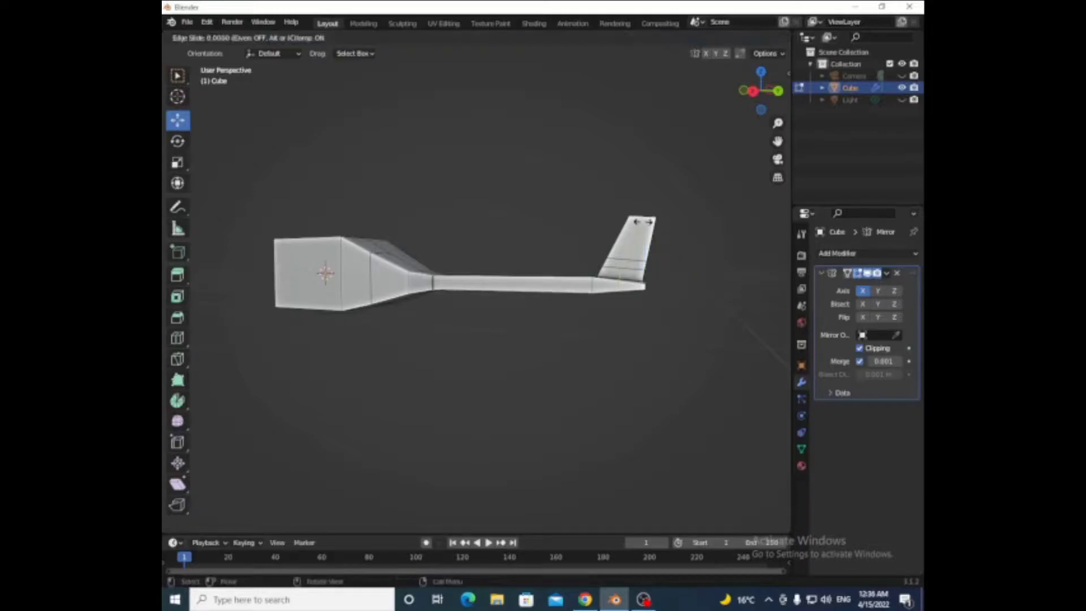
{"action": "right_click", "coordinate": [642, 222]}
{"action": "middle_click_drag", "start_coordinate": [701, 225], "coordinate": [655, 199]}
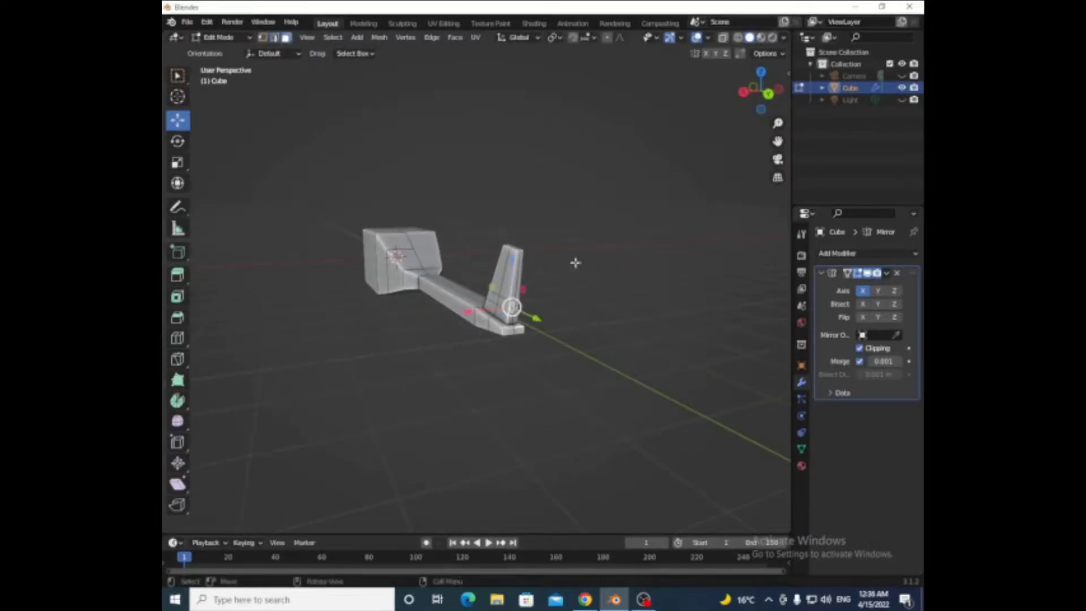
- Extrude the selected tail vertices upward along the vertical axis
{"action": "mouse_move", "coordinate": [575, 263]}
{"action": "middle_mouse_down"}
{"action": "mouse_move", "coordinate": [717, 273]}
{"action": "mouse_move", "coordinate": [533, 359]}
{"action": "middle_mouse_up"}
{"action": "key", "text": "e"}
{"action": "key", "text": "z"}
{"action": "left_click", "coordinate": [745, 282]}
{"action": "key", "text": "e"}
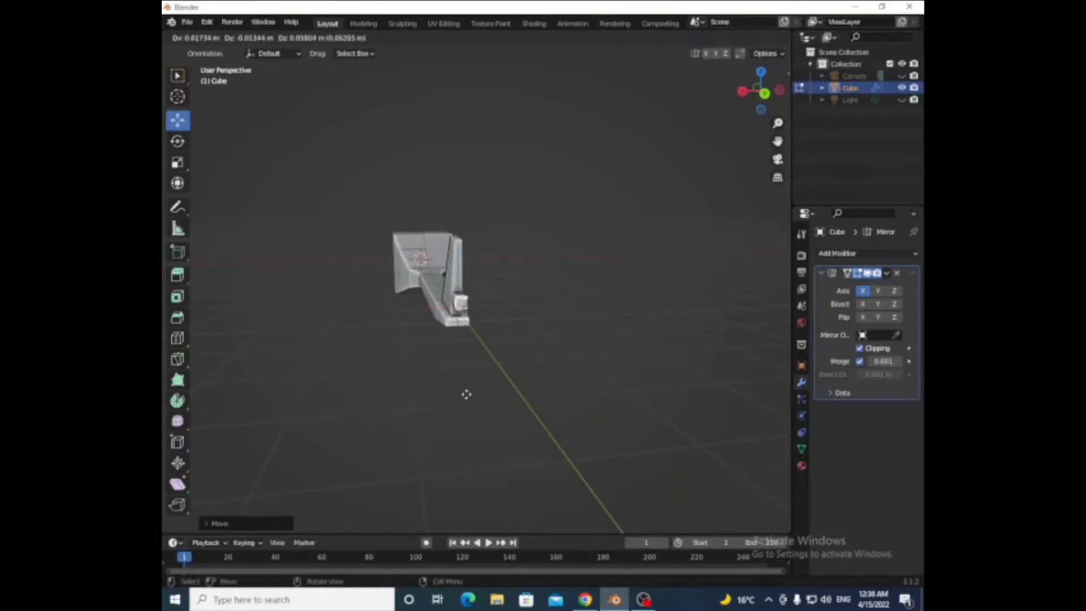
{"action": "right_click", "coordinate": [467, 398]}
{"action": "key", "text": "e"}
{"action": "key", "text": "z"}
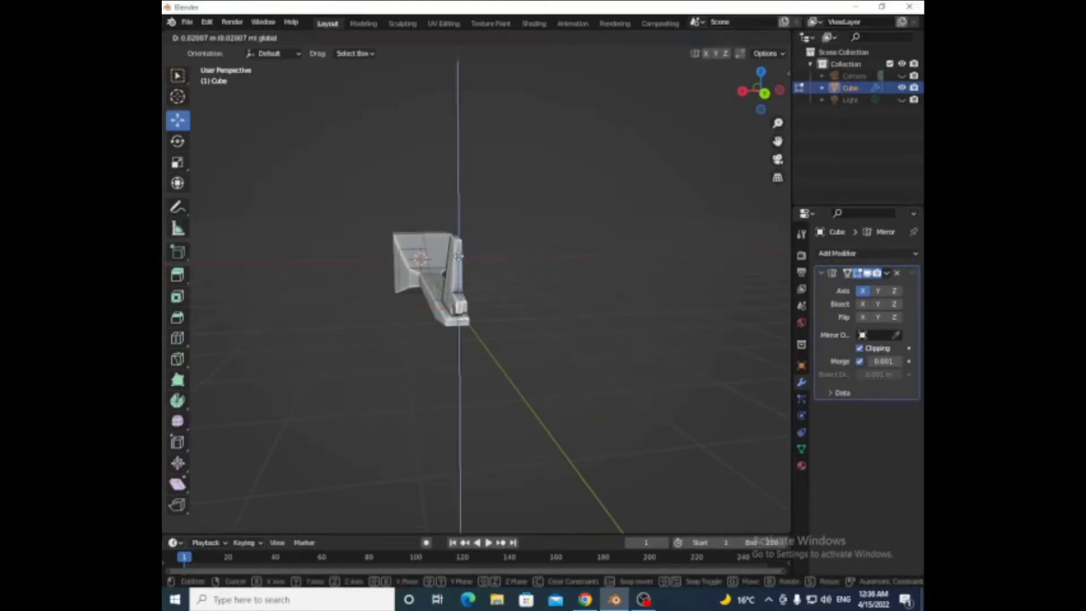
{"action": "left_click", "coordinate": [617, 335]}
- Scale the new tail extrusion along Z, then frame the plane from the side
{"action": "key", "text": "s"}
{"action": "key", "text": "z"}
{"action": "key", "text": "Return"}
{"action": "middle_click_drag", "start_coordinate": [667, 179], "coordinate": [732, 293]}
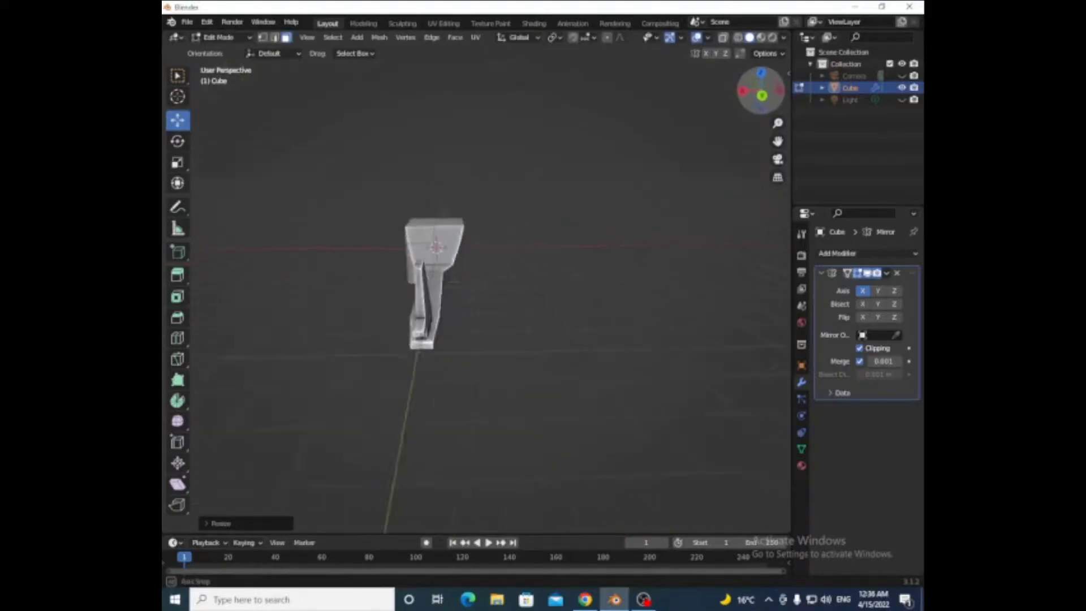
{"action": "scroll", "coordinate": [655, 299], "scroll_direction": "up", "scroll_amount": 3}
{"action": "middle_click_drag", "start_coordinate": [655, 299], "coordinate": [580, 249], "text": "shift"}
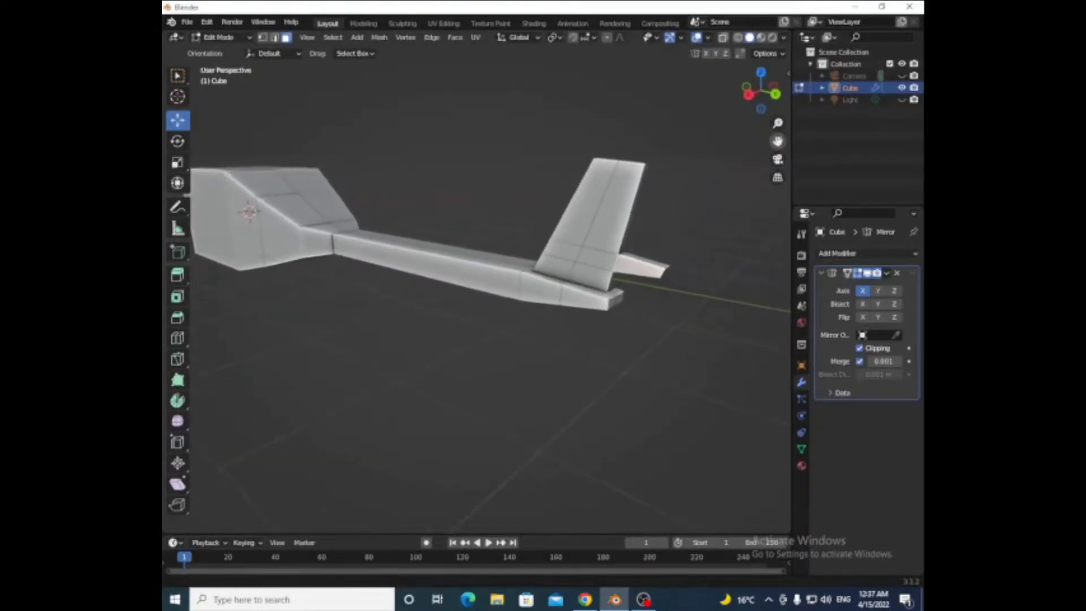
- Adjust the tail vertices' height along Z and extrude a small tail piece outward
{"action": "key", "text": "g"}
{"action": "key", "text": "z"}
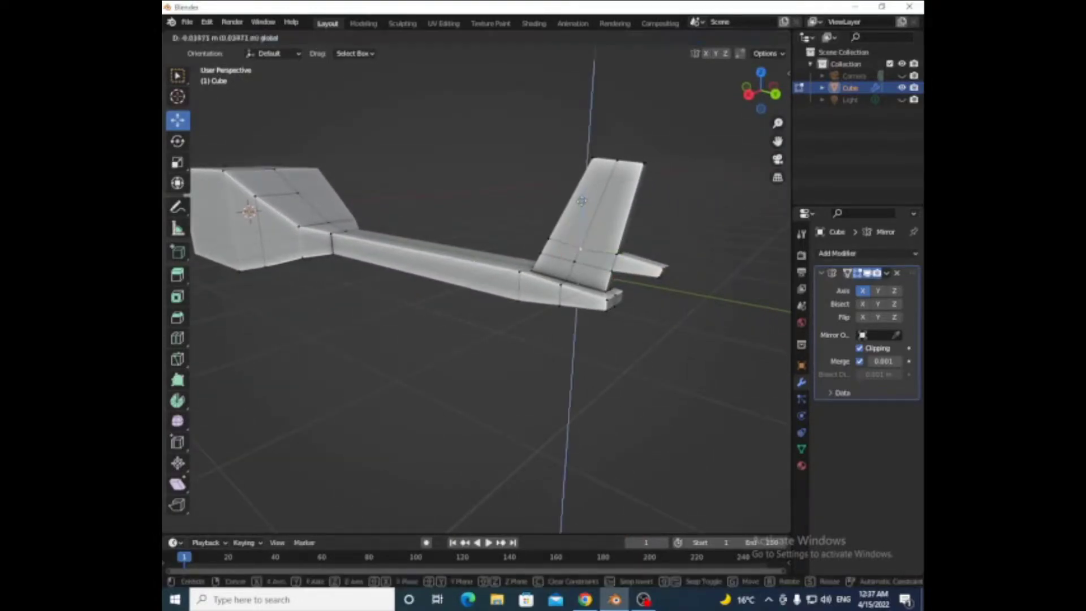
{"action": "key", "text": "Escape"}
{"action": "key", "text": "g"}
{"action": "key", "text": "z"}
{"action": "key", "text": "Escape"}
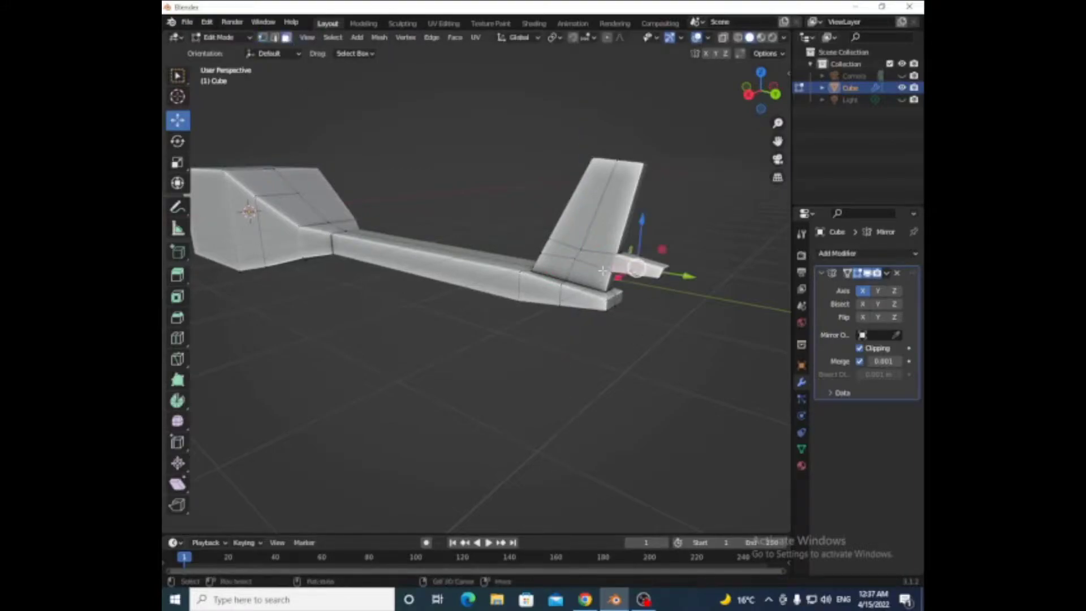
{"action": "middle_click_drag", "start_coordinate": [650, 246], "coordinate": [673, 255]}
{"action": "key", "text": "g"}
{"action": "key", "text": "z"}
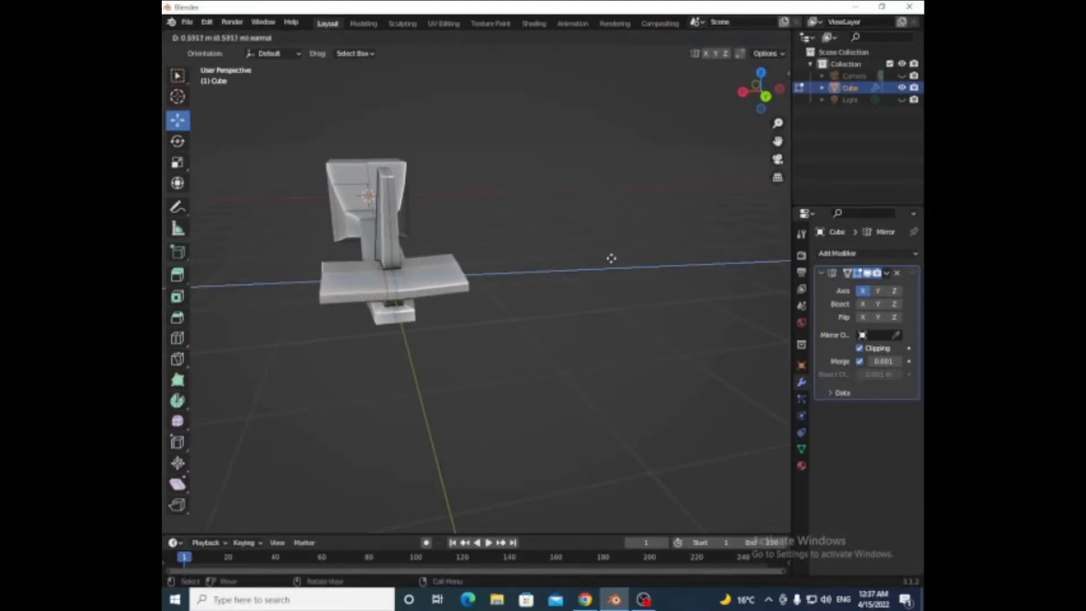
{"action": "left_click", "coordinate": [607, 257]}
- Flatten the small tail piece into a stabilizer by scaling it along Z
{"action": "mouse_move", "coordinate": [607, 257]}
{"action": "middle_mouse_down"}
{"action": "mouse_move", "coordinate": [637, 327]}
{"action": "mouse_move", "coordinate": [600, 316]}
{"action": "mouse_move", "coordinate": [372, 170]}
{"action": "middle_mouse_up"}
{"action": "key", "text": "s"}
{"action": "key", "text": "z"}
{"action": "left_click", "coordinate": [651, 345]}
{"action": "key", "text": "s"}
{"action": "key", "text": "z"}
{"action": "left_click", "coordinate": [424, 405]}
- Flatten the stabilizer faces further with more Z-axis scaling
{"action": "key", "text": "s"}
{"action": "key", "text": "z"}
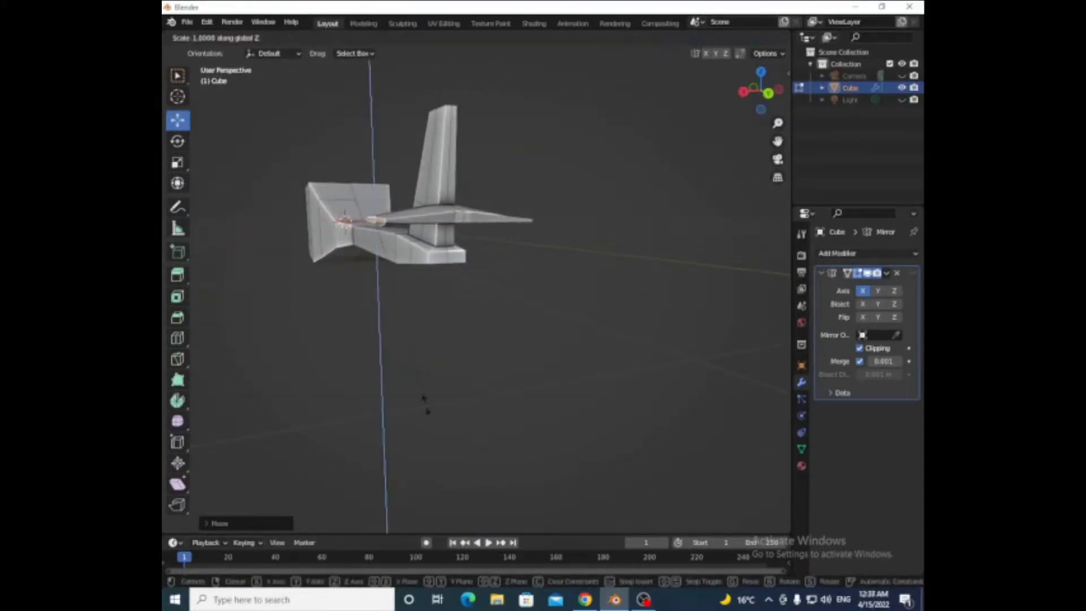
{"action": "left_click", "coordinate": [425, 405]}
{"action": "middle_click_drag", "start_coordinate": [705, 136], "coordinate": [486, 234]}
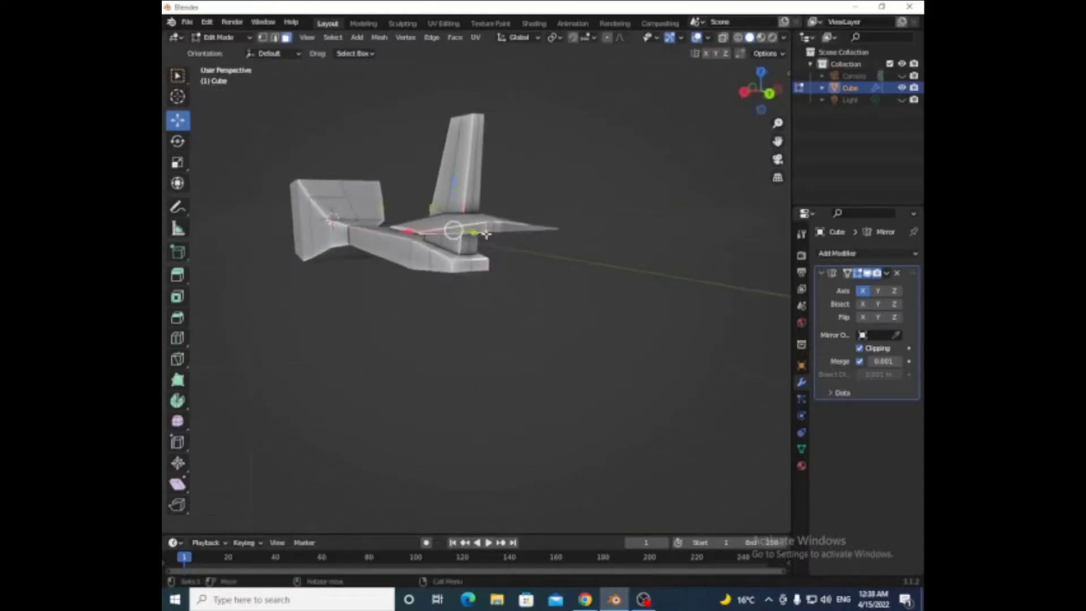
{"action": "key", "text": "s"}
{"action": "key", "text": "z"}
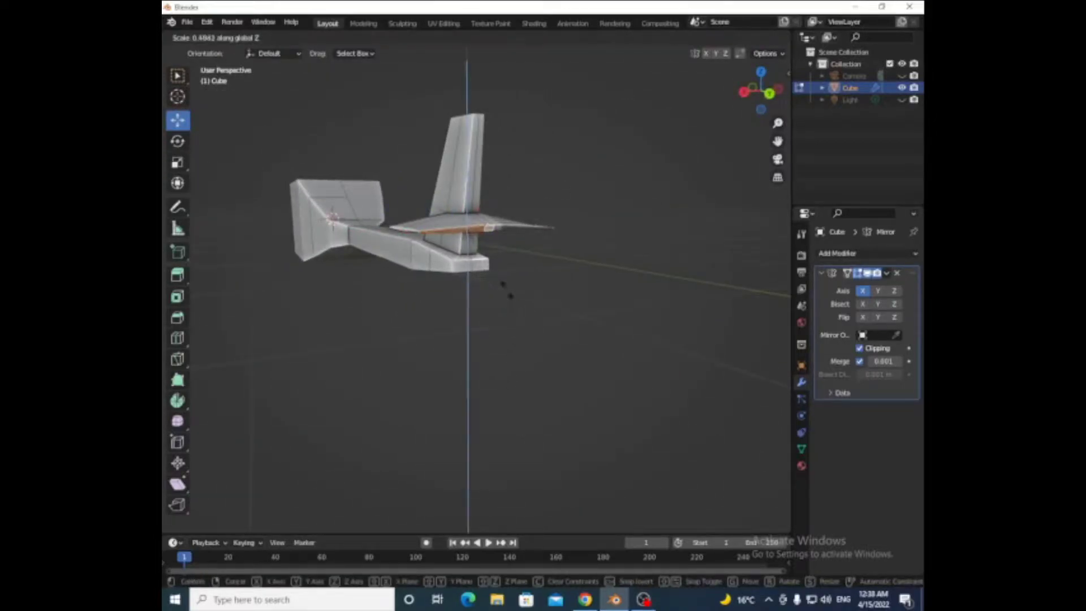
{"action": "left_click", "coordinate": [506, 290]}
{"action": "middle_click_drag", "start_coordinate": [506, 290], "coordinate": [396, 169]}
- Change the selection element type and reposition the tail part with several moves
{"action": "left_click", "coordinate": [276, 38]}
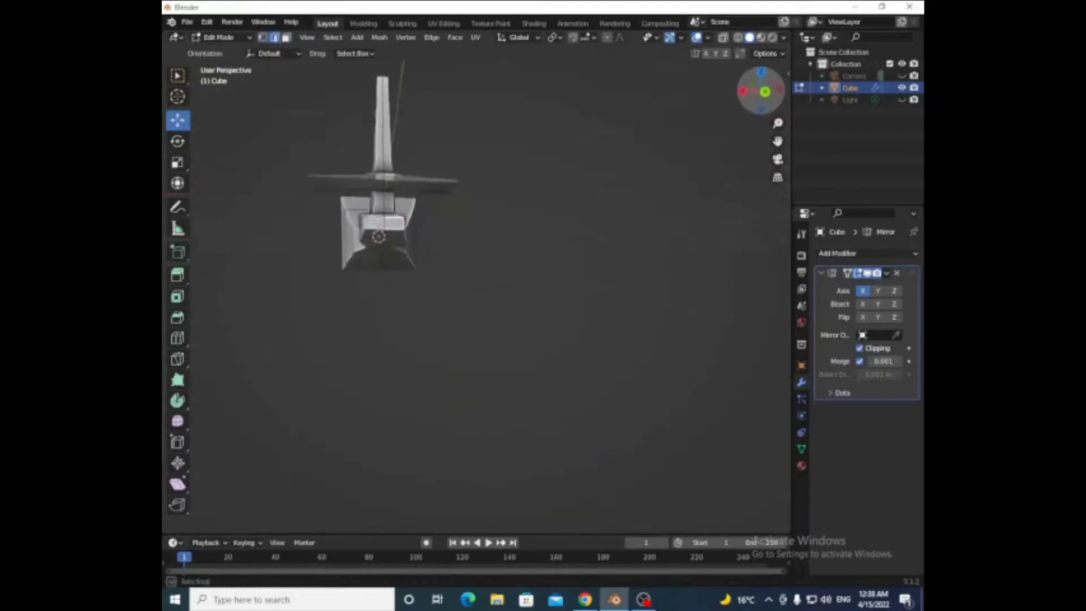
{"action": "middle_click_drag", "start_coordinate": [430, 255], "coordinate": [747, 378]}
{"action": "key", "text": "g"}
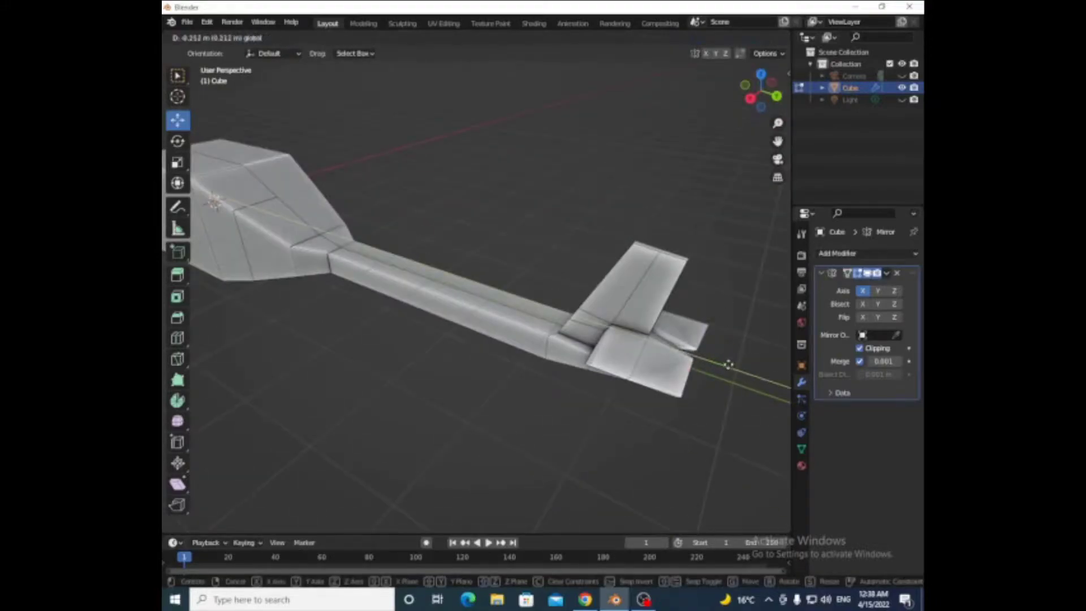
{"action": "left_click", "coordinate": [727, 363]}
{"action": "mouse_move", "coordinate": [761, 91]}
{"action": "left_mouse_down"}
{"action": "mouse_move", "coordinate": [752, 96]}
{"action": "mouse_move", "coordinate": [774, 107]}
{"action": "left_mouse_up"}
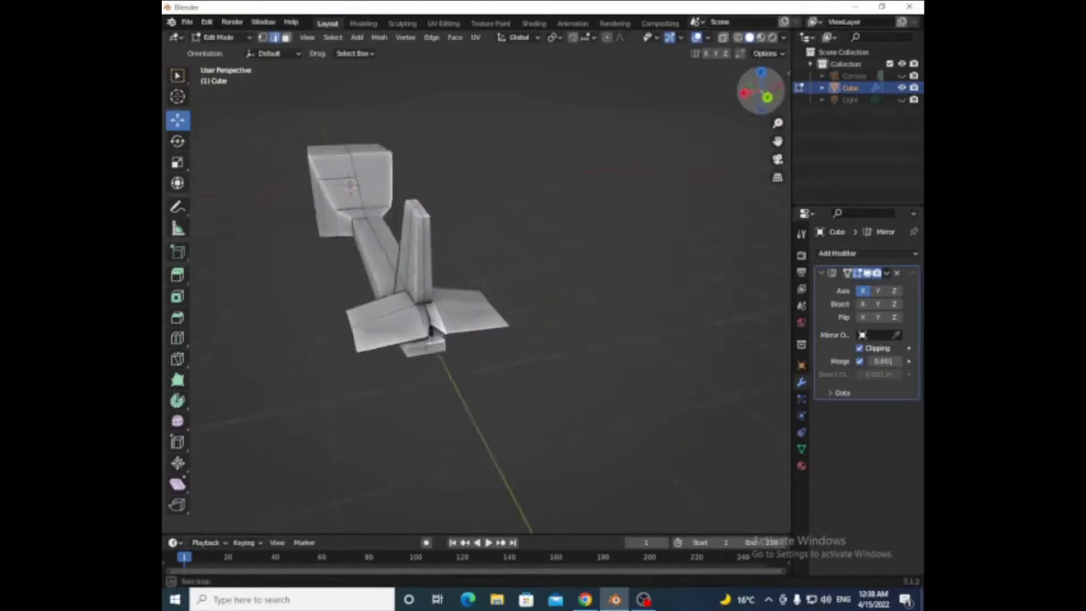
{"action": "key", "text": "g"}
{"action": "left_click", "coordinate": [288, 364]}
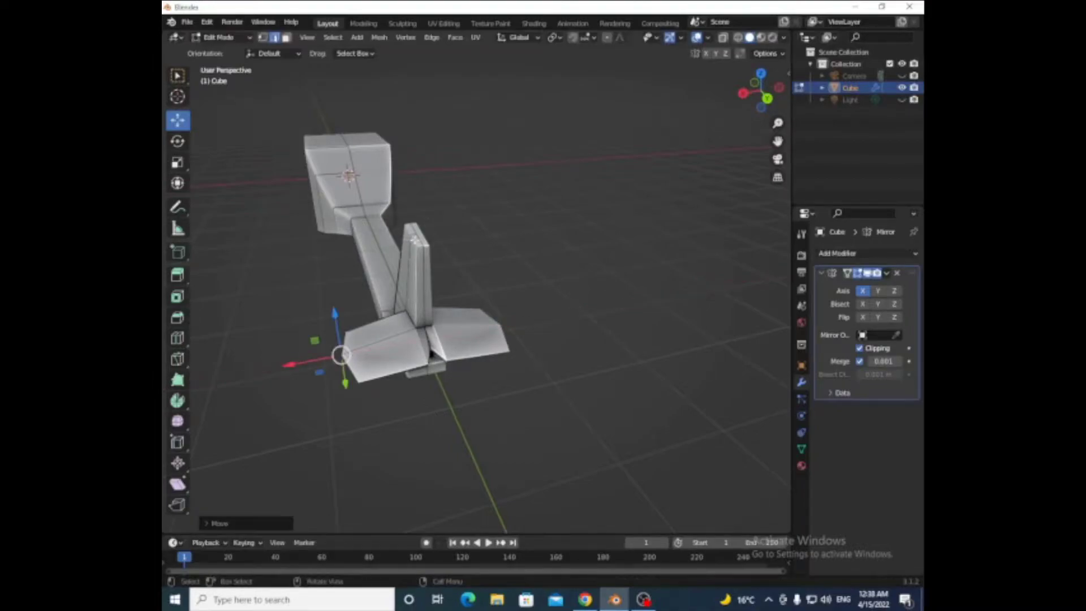
{"action": "key", "text": "g"}
{"action": "right_click", "coordinate": [614, 267]}
{"action": "key", "text": "g"}
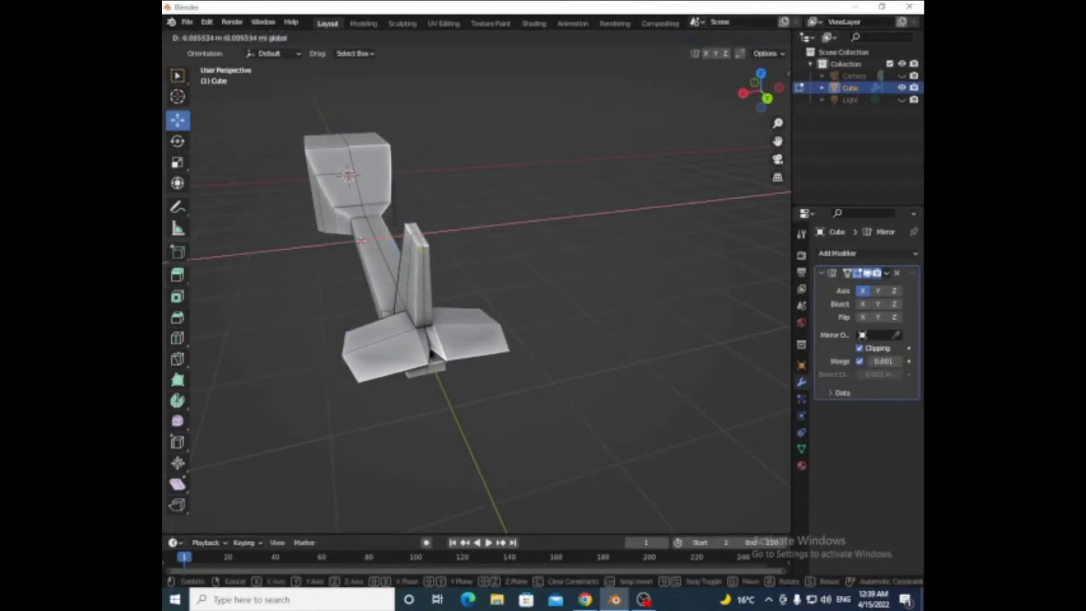
{"action": "left_click", "coordinate": [594, 273]}
{"action": "left_click_drag", "start_coordinate": [761, 93], "coordinate": [763, 111]}
- From a side view, extrude the fuselage's front end face and scale it narrower
{"action": "left_click", "coordinate": [764, 110]}
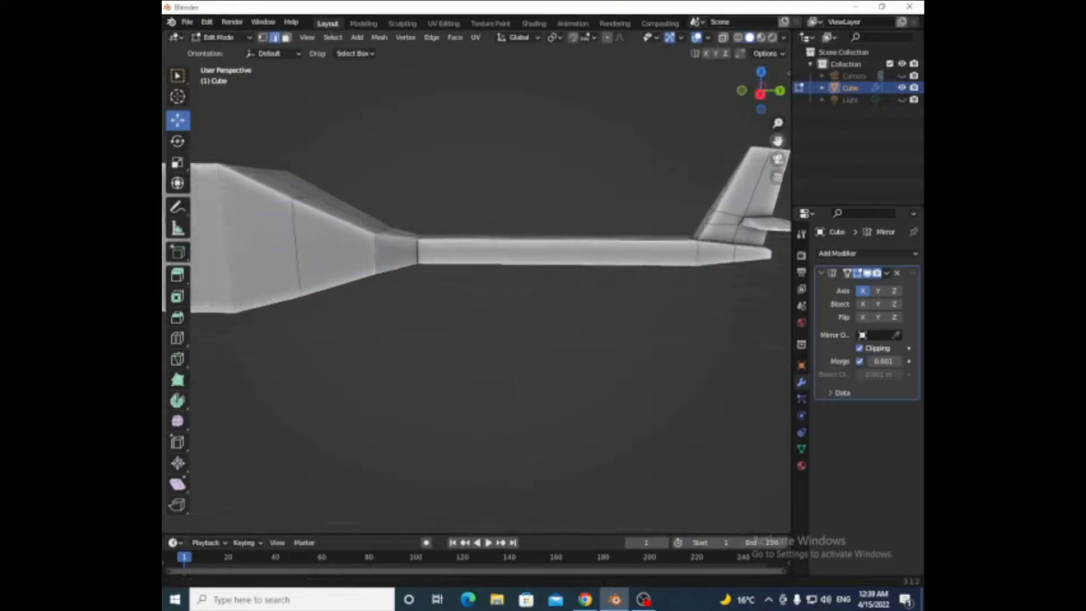
{"action": "left_click", "coordinate": [565, 248]}
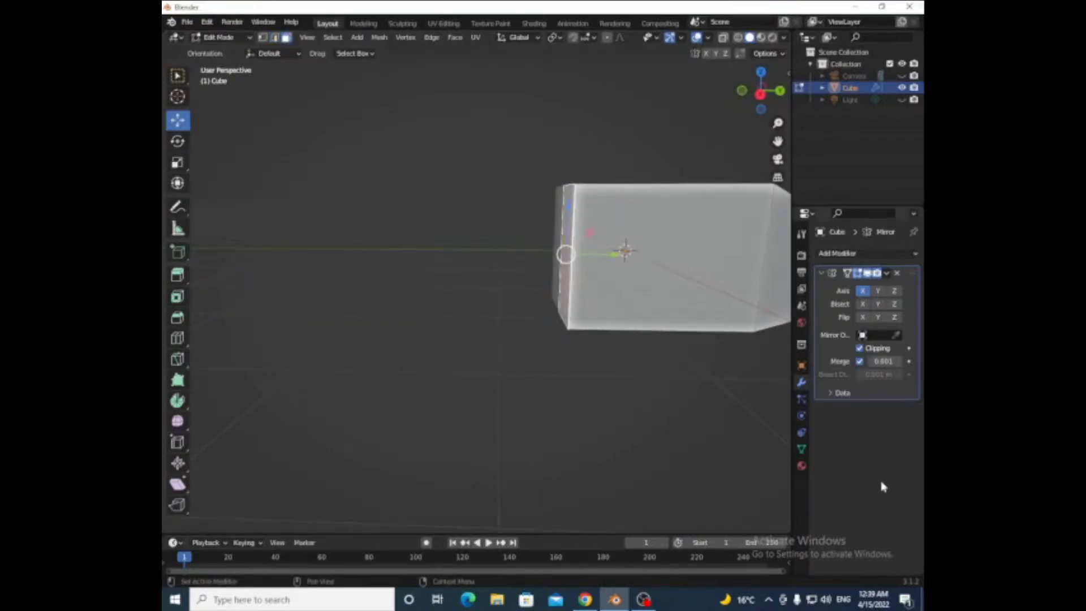
{"action": "key", "text": "e"}
{"action": "left_click", "coordinate": [658, 436]}
{"action": "key", "text": "s"}
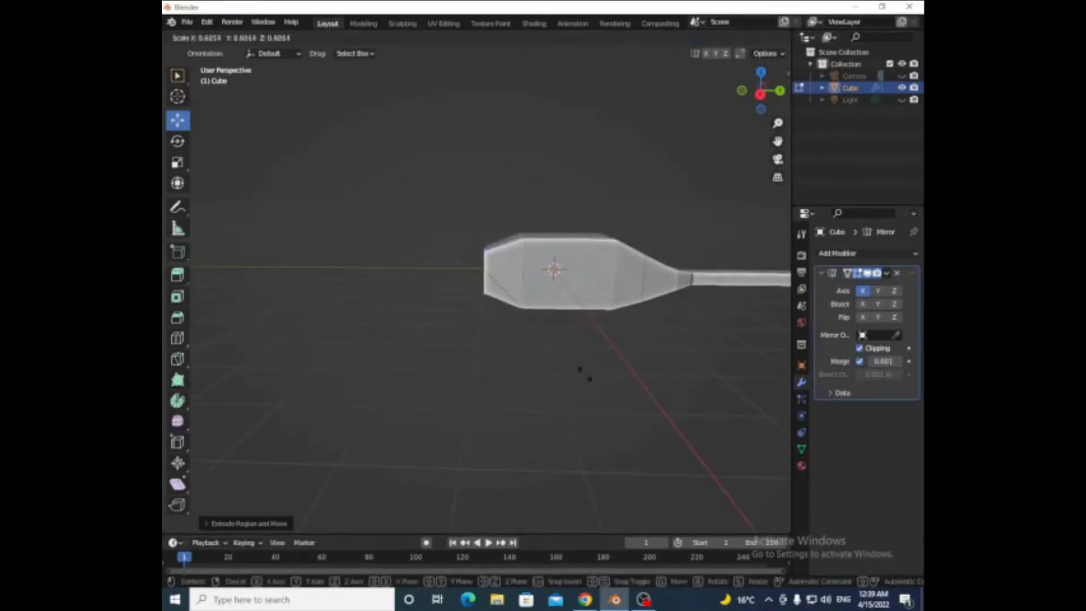
{"action": "key", "text": "z"}
{"action": "left_click", "coordinate": [601, 399]}
- Extrude the nose a second time, narrow it further, and raise it along Z
{"action": "key", "text": "e"}
{"action": "left_click", "coordinate": [627, 415]}
{"action": "key", "text": "s"}
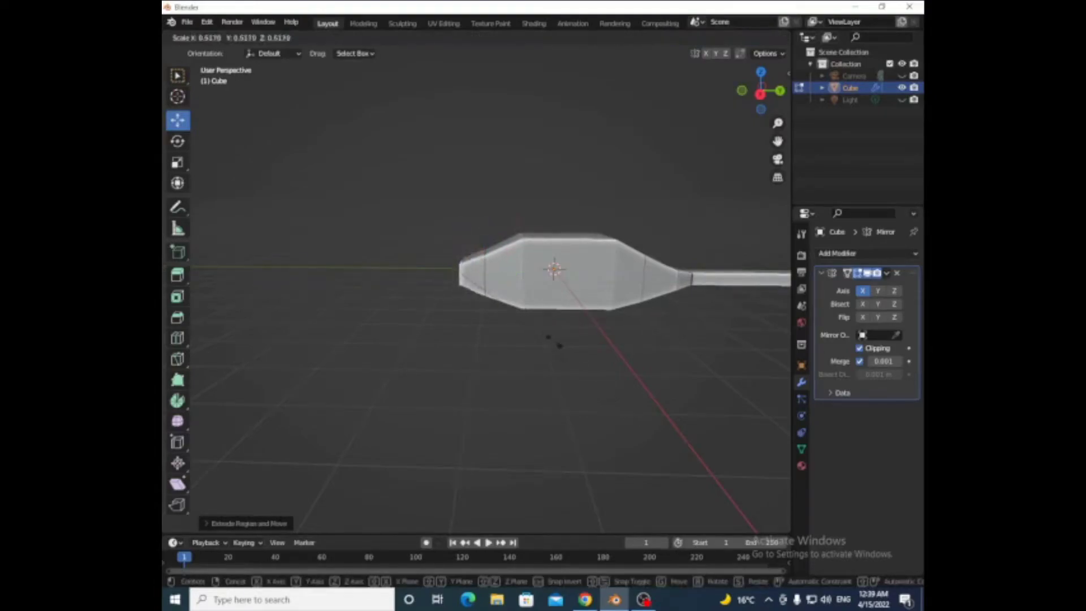
{"action": "left_click", "coordinate": [559, 345]}
{"action": "key", "text": "g"}
{"action": "key", "text": "z"}
{"action": "left_click", "coordinate": [480, 385]}
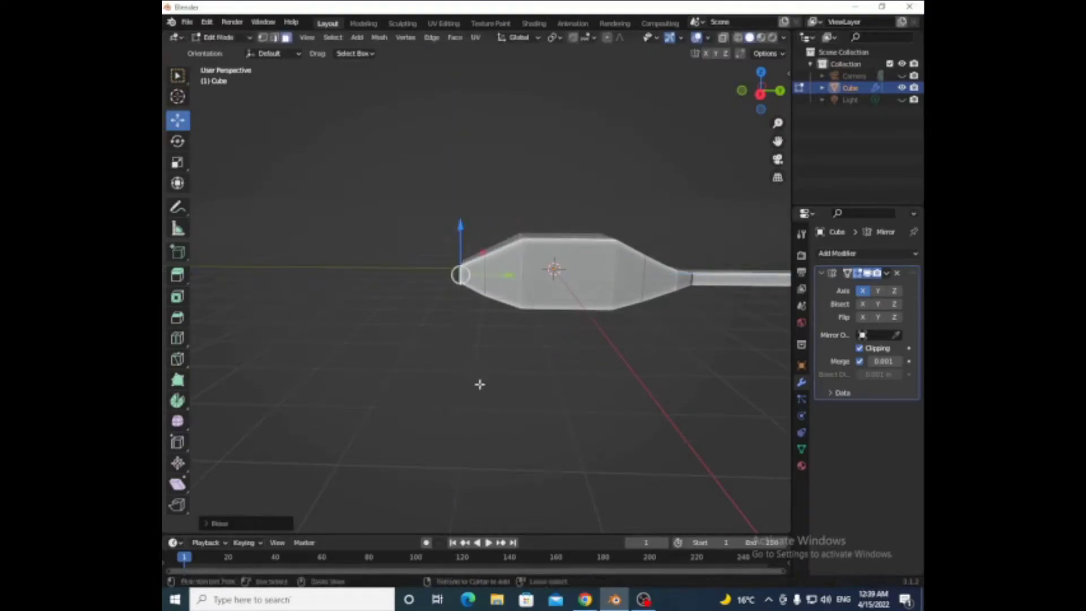
- Add a short, smaller extrusion for the blunt nose tip and orbit to inspect it
{"action": "key", "text": "s"}
{"action": "key", "text": "Escape"}
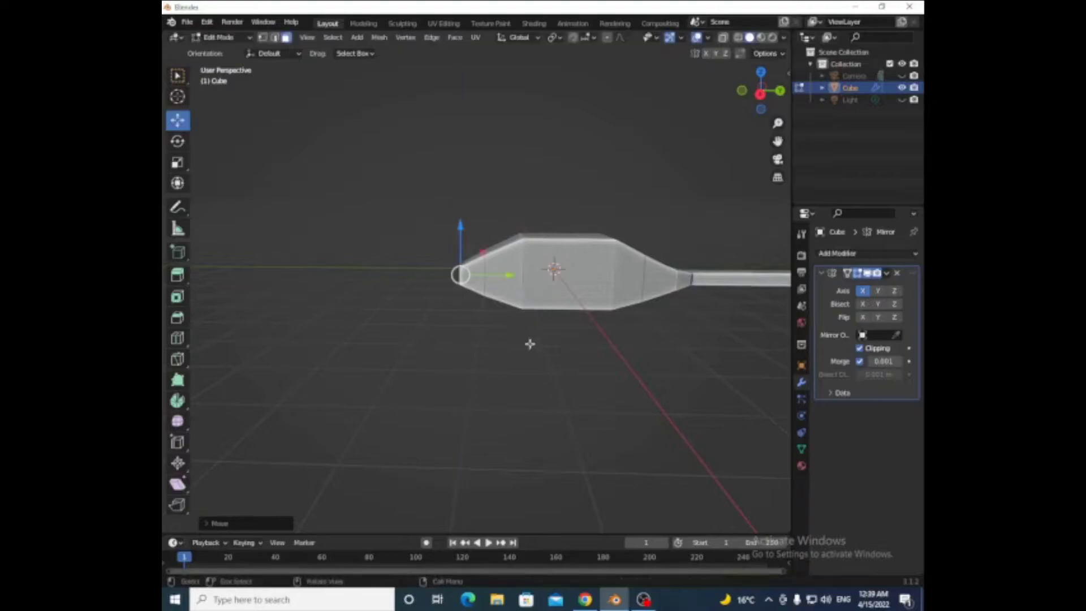
{"action": "key", "text": "e"}
{"action": "left_click", "coordinate": [610, 385]}
{"action": "key", "text": "s"}
{"action": "left_click", "coordinate": [555, 334]}
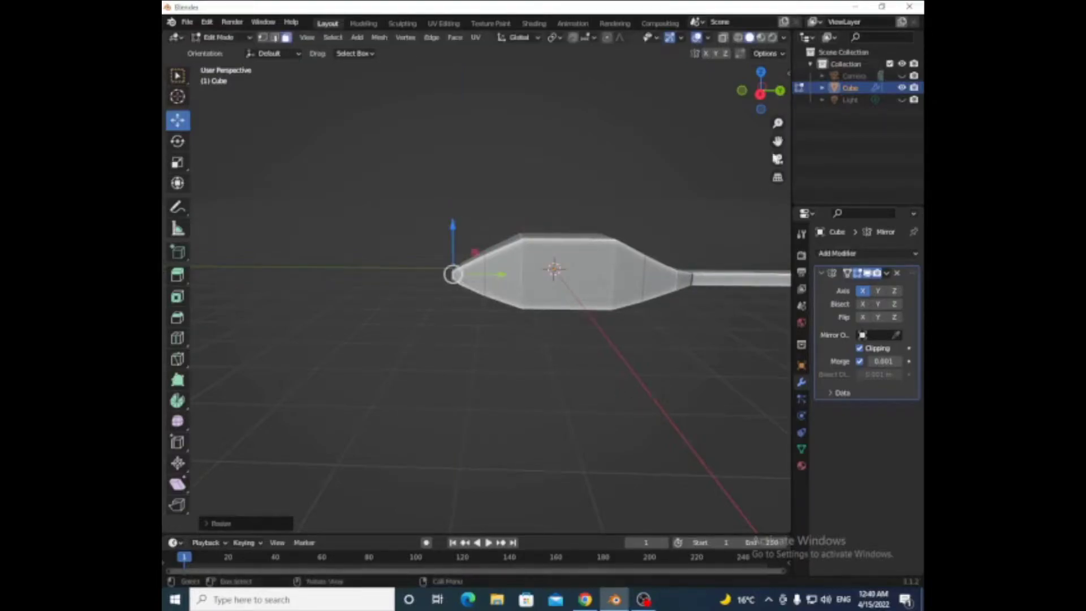
{"action": "mouse_move", "coordinate": [555, 334]}
{"action": "middle_mouse_down"}
{"action": "mouse_move", "coordinate": [583, 356]}
{"action": "mouse_move", "coordinate": [560, 339]}
{"action": "mouse_move", "coordinate": [488, 571]}
{"action": "middle_mouse_up"}
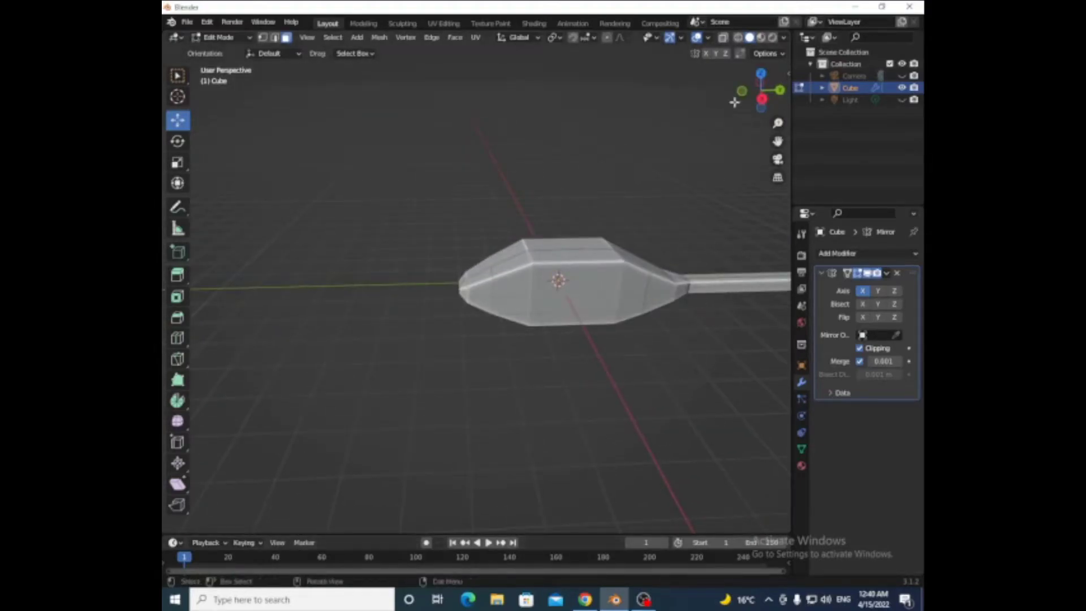
{"action": "left_click_drag", "start_coordinate": [734, 102], "coordinate": [546, 290]}
{"action": "left_click", "coordinate": [535, 305]}
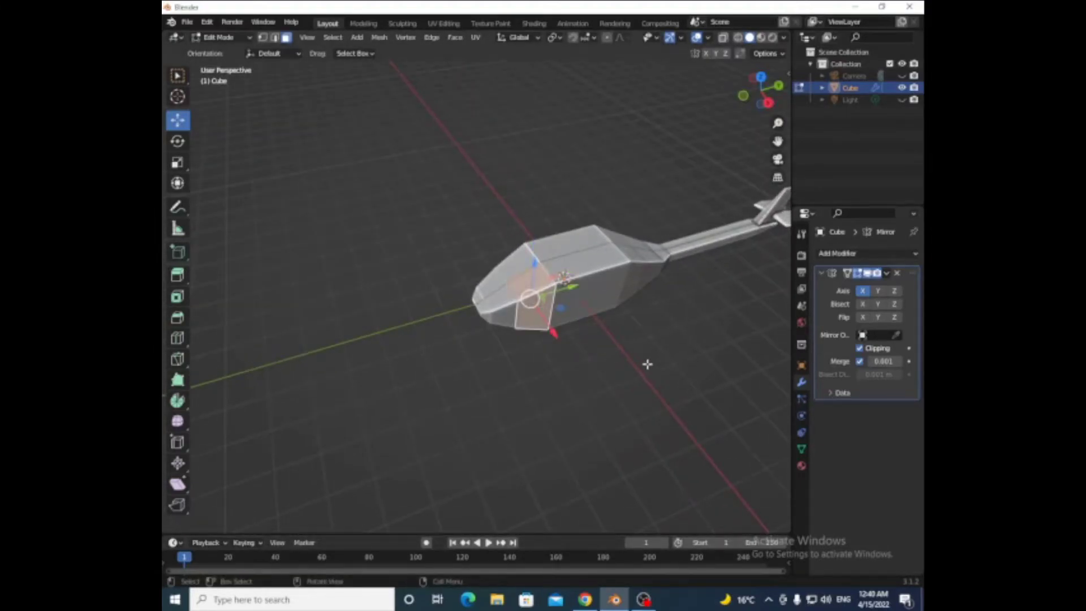
- Inset the selected front face twice to form the windscreen panel
{"action": "key", "text": "i"}
{"action": "left_click", "coordinate": [639, 367]}
{"action": "key", "text": "i"}
{"action": "left_click", "coordinate": [658, 399]}
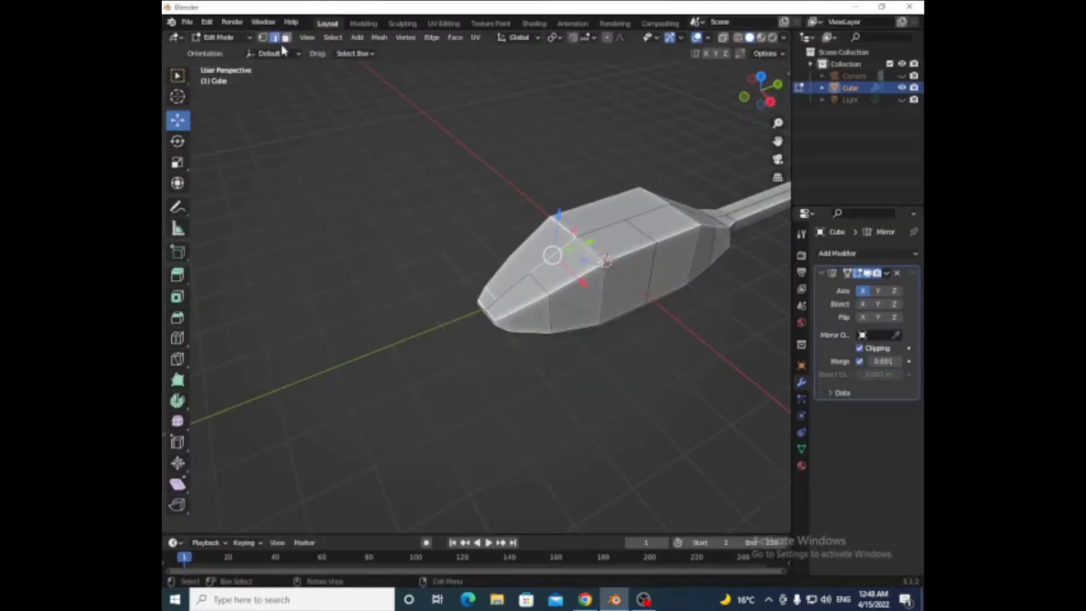
- Inset three side faces of the cabin to form the side windows
{"action": "key", "text": "i"}
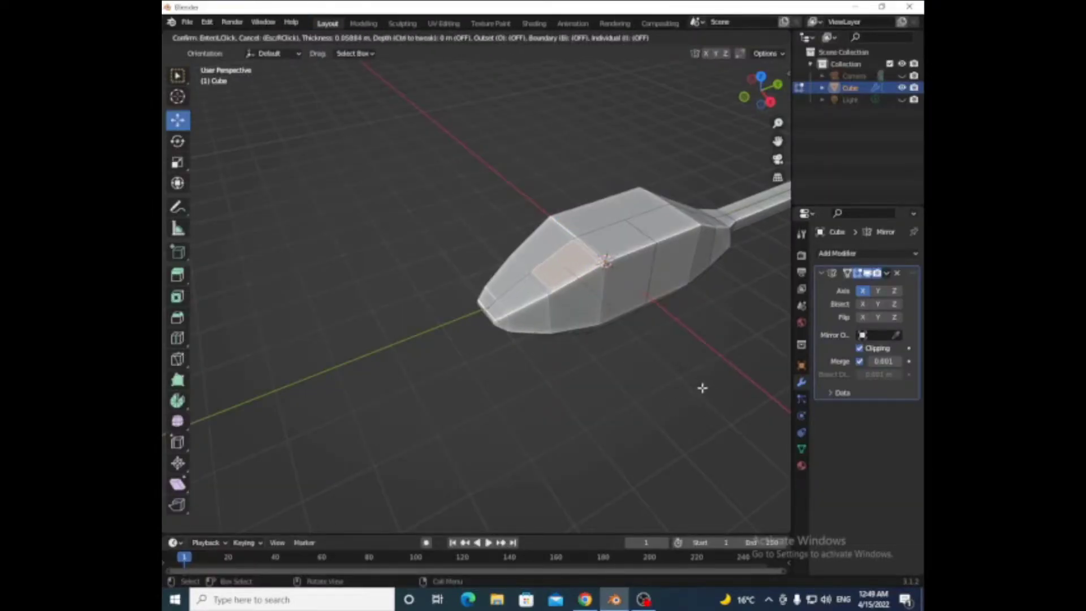
{"action": "left_click", "coordinate": [702, 387]}
{"action": "key", "text": "i"}
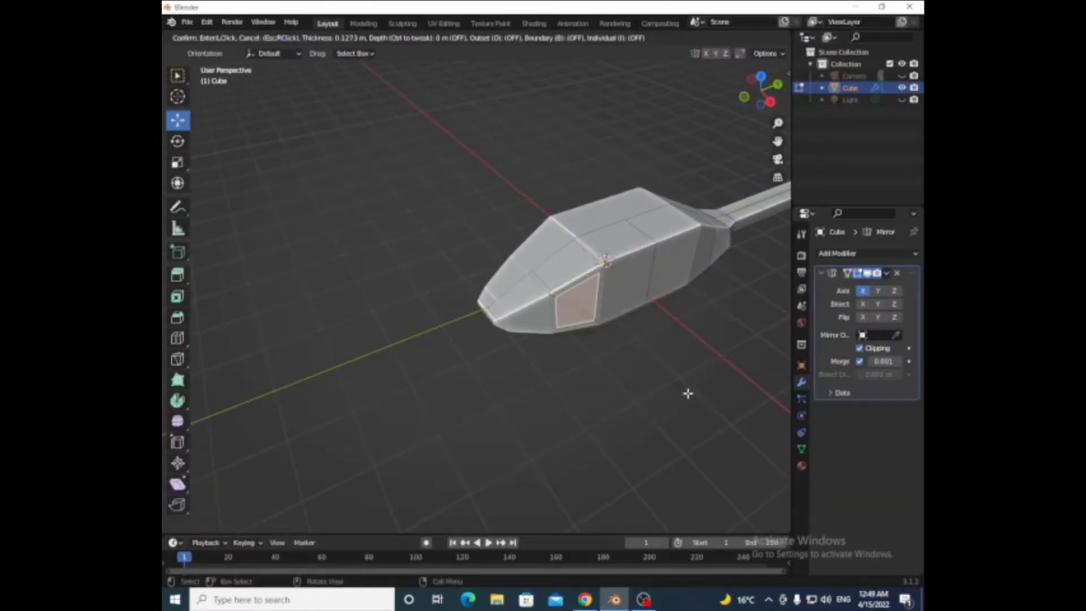
{"action": "left_click", "coordinate": [687, 393]}
{"action": "left_click", "coordinate": [625, 283]}
{"action": "key", "text": "i"}
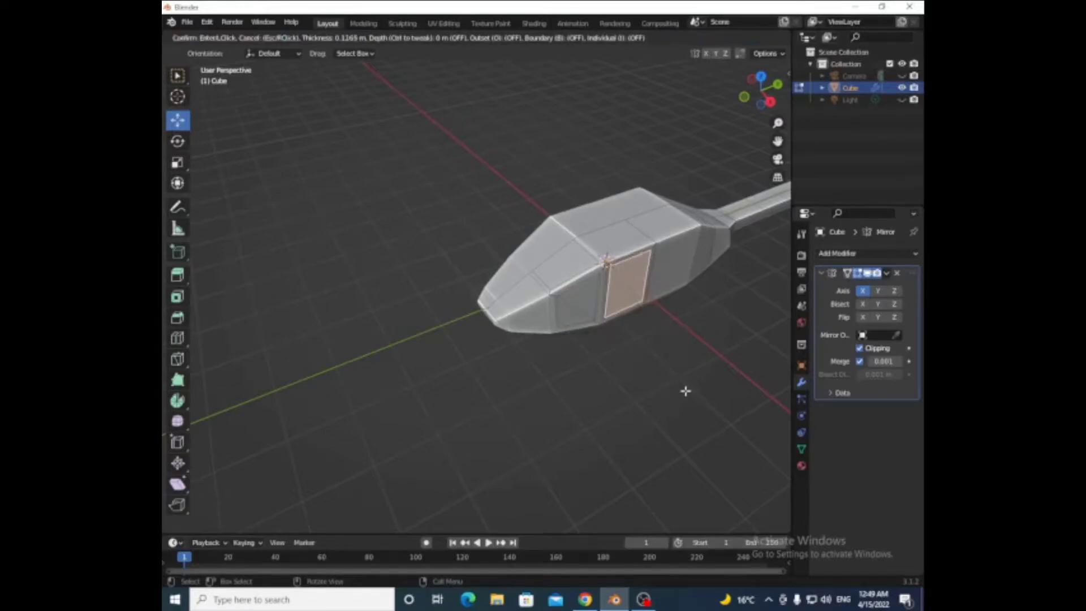
{"action": "left_click", "coordinate": [683, 392]}
- Recess the four window faces inward along their normals, then orbit to a side view
{"action": "left_click", "coordinate": [533, 230]}
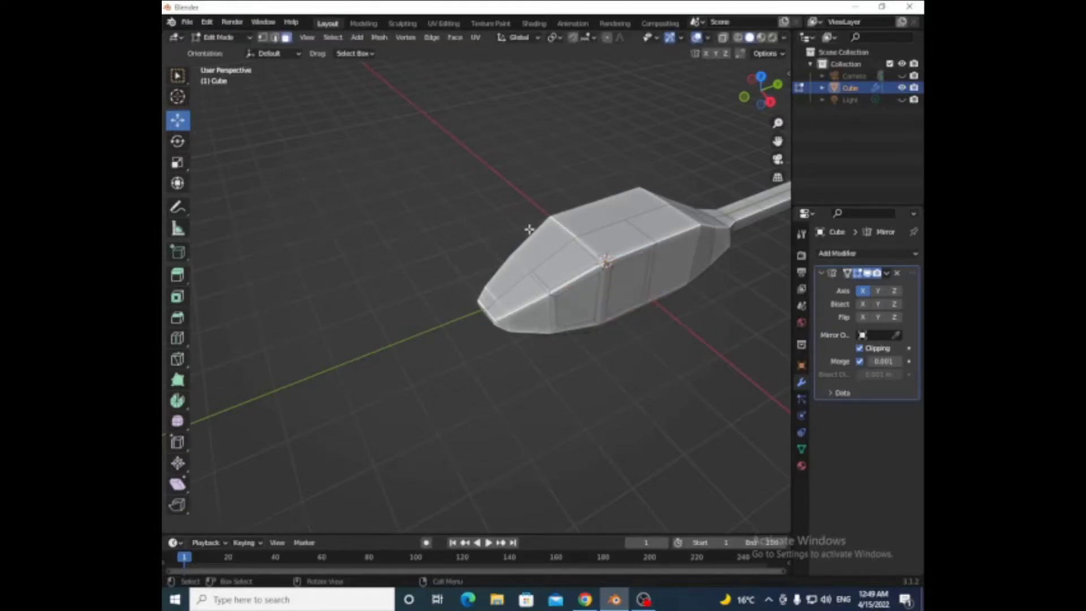
{"action": "left_click", "coordinate": [562, 262]}
{"action": "left_click", "coordinate": [572, 306], "text": "shift"}
{"action": "left_click", "coordinate": [627, 283], "text": "shift"}
{"action": "key", "text": "alt+e"}
{"action": "left_click", "coordinate": [643, 399]}
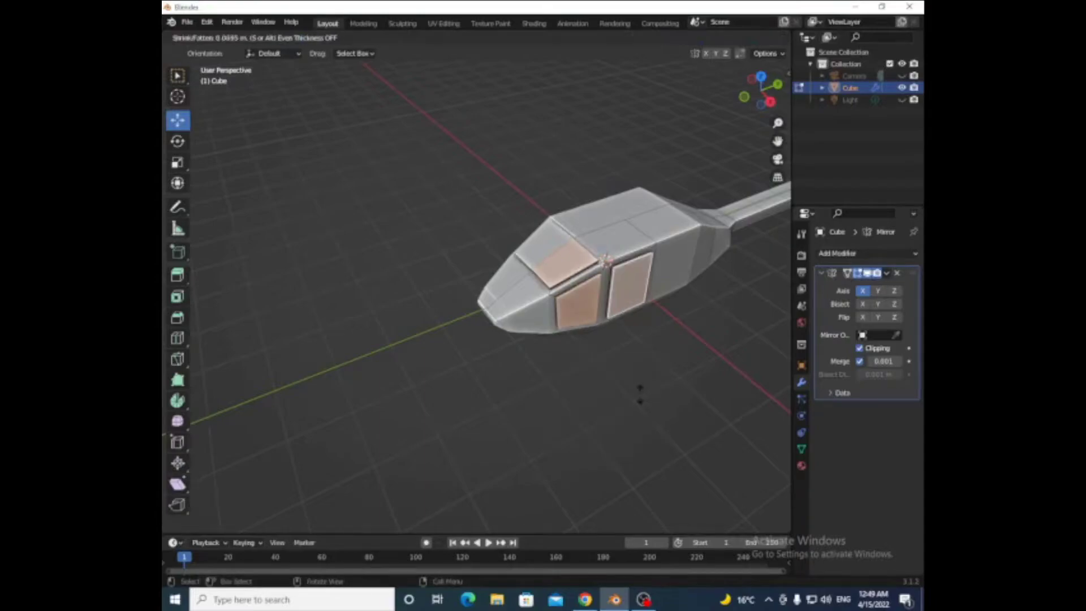
{"action": "left_click", "coordinate": [642, 398]}
{"action": "key", "text": "alt+a"}
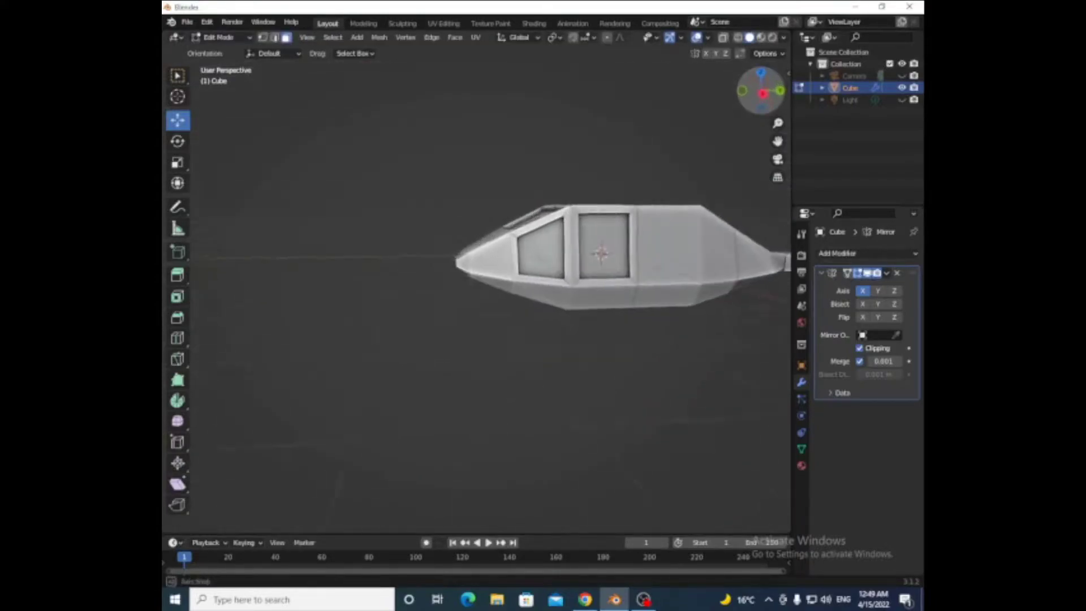
{"action": "middle_click_drag", "start_coordinate": [641, 399], "coordinate": [678, 328]}
{"action": "left_click_drag", "start_coordinate": [760, 91], "coordinate": [543, 221]}
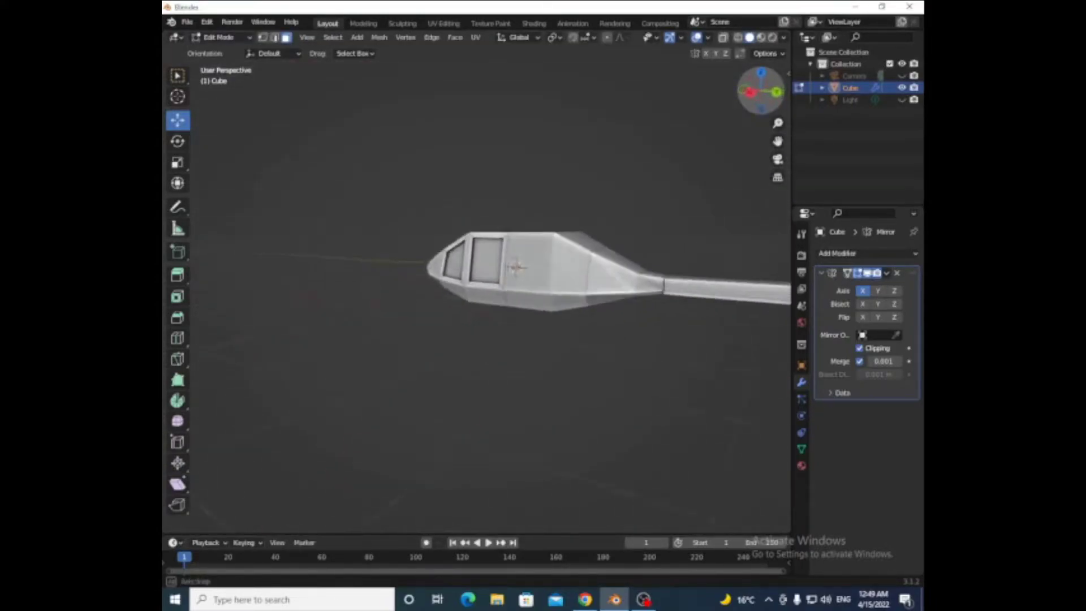
- In UV Editing, set the material's Base Color to Image Texture and load the palette image from B:
{"action": "left_click", "coordinate": [443, 23]}
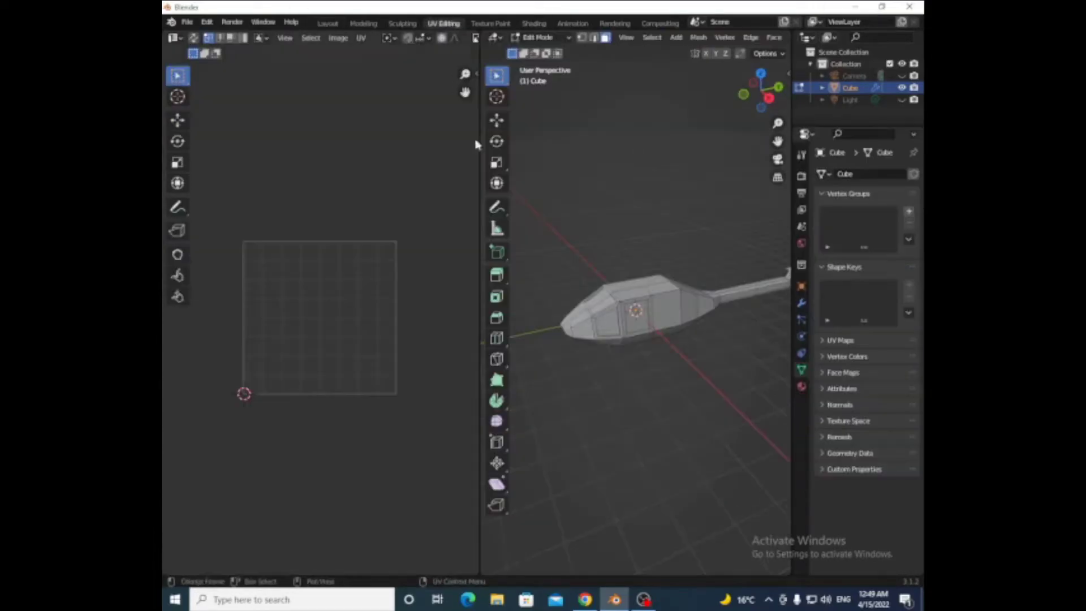
{"action": "left_click", "coordinate": [802, 386]}
{"action": "left_click", "coordinate": [862, 366]}
{"action": "left_click", "coordinate": [608, 444]}
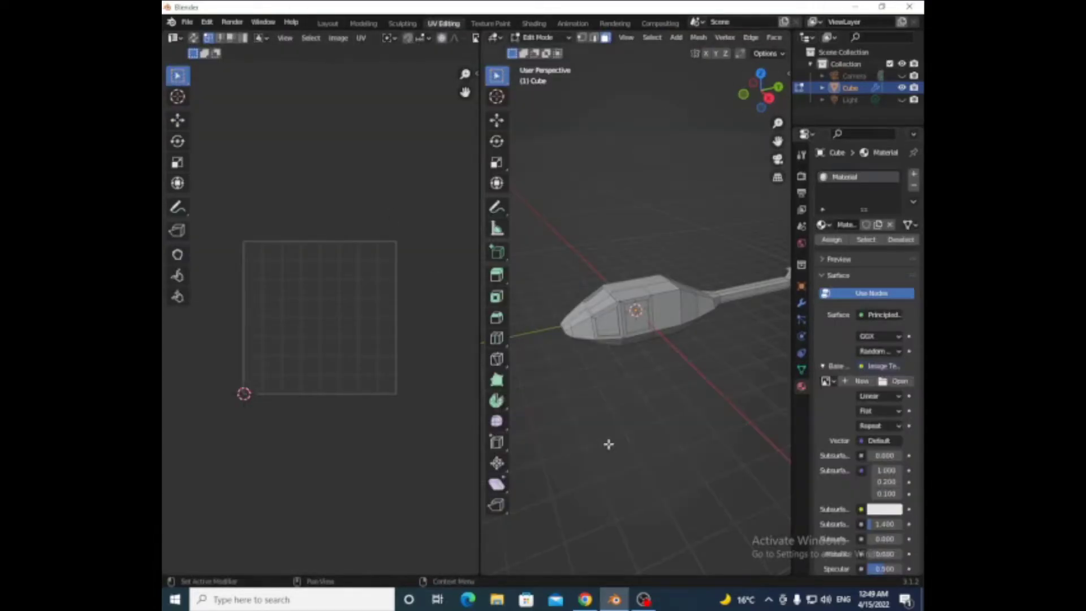
{"action": "left_click", "coordinate": [896, 380]}
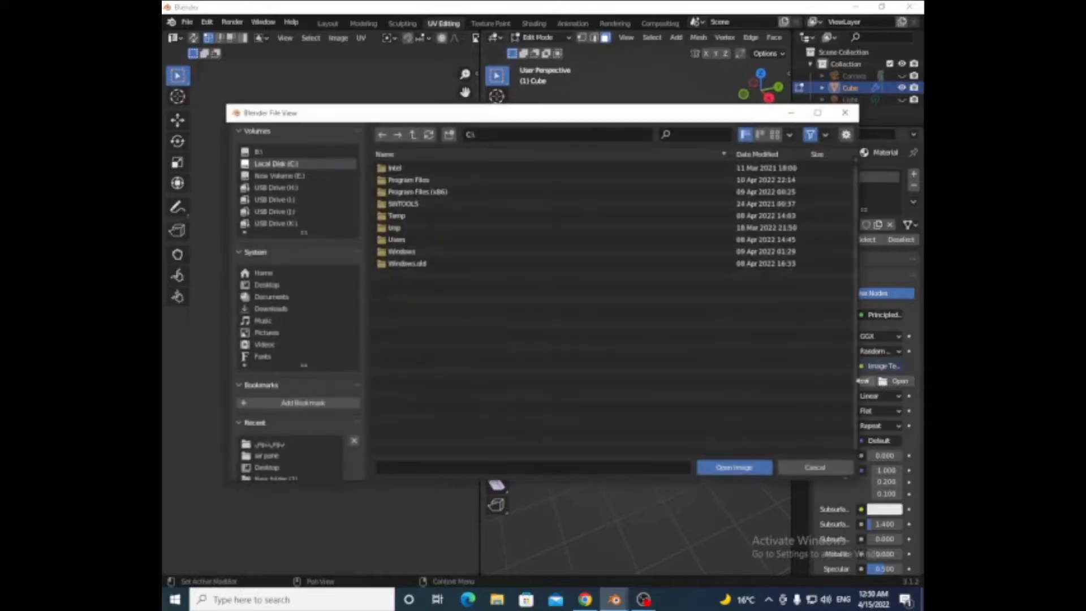
{"action": "left_click", "coordinate": [259, 151]}
{"action": "double_click", "coordinate": [416, 213]}
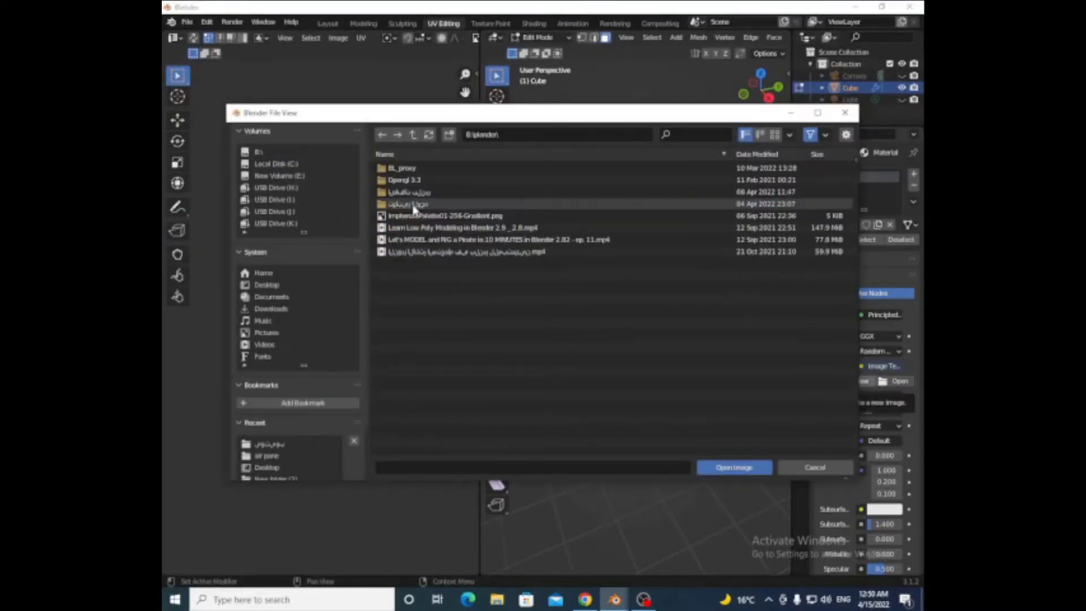
- Scale all the mesh's UVs to 0 and place them on a dark blue-grey palette swatch
{"action": "key", "text": "a"}
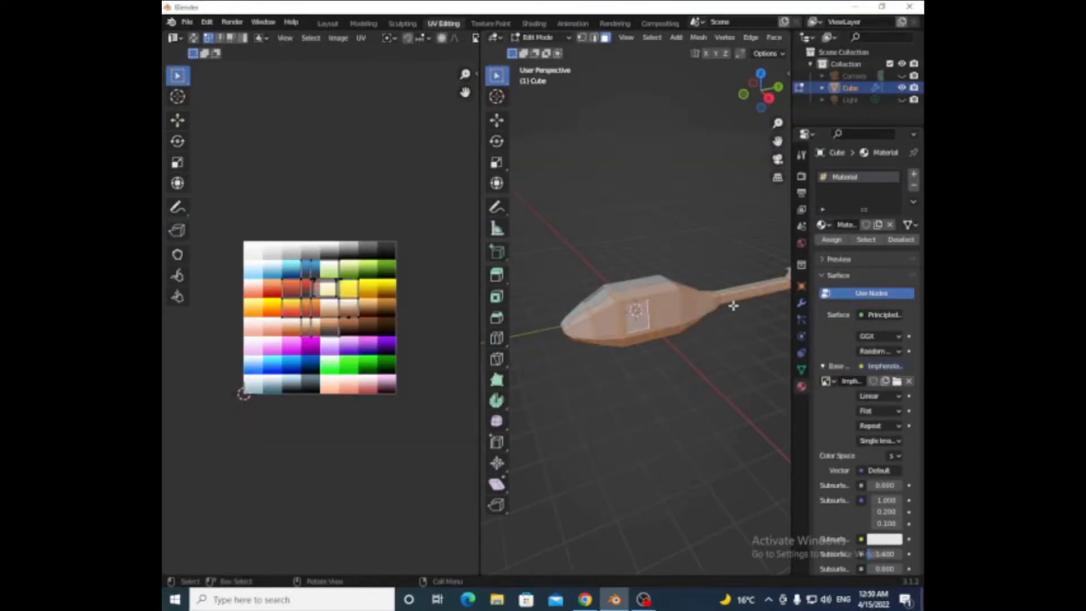
{"action": "type", "text": "a"}
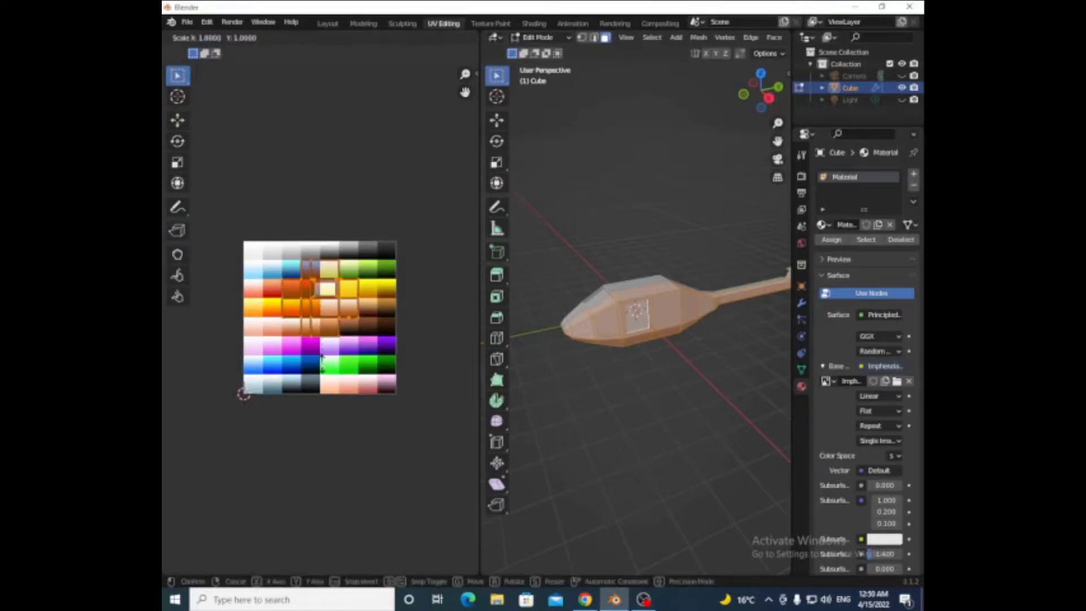
{"action": "type", "text": "s0"}
{"action": "key", "text": "Return"}
{"action": "key", "text": "g"}
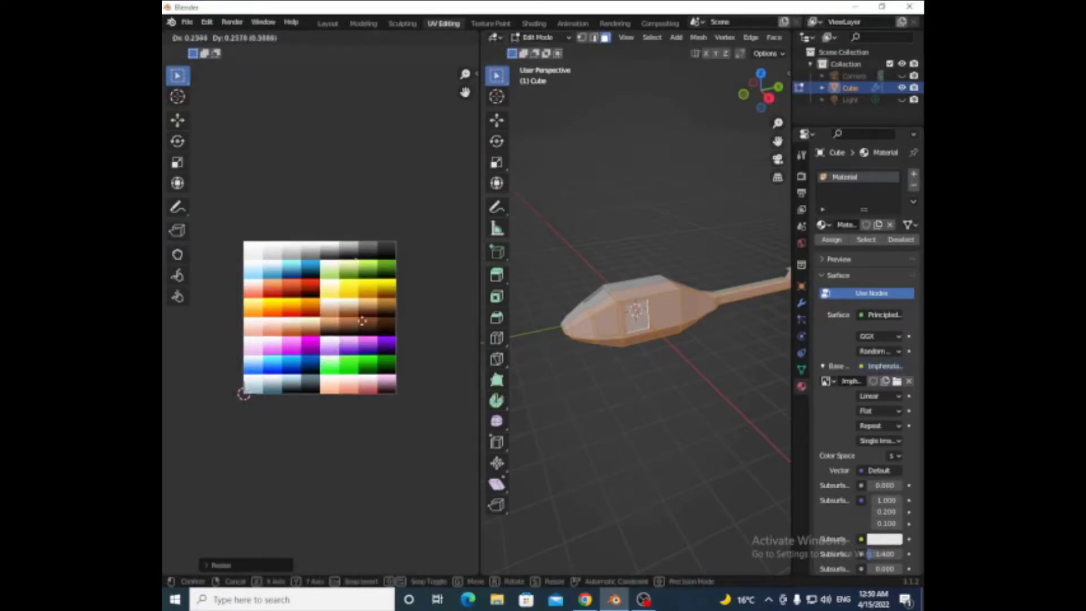
{"action": "left_click", "coordinate": [313, 445]}
{"action": "scroll", "coordinate": [622, 38], "scroll_direction": "down", "scroll_amount": 5}
{"action": "key", "text": "a"}
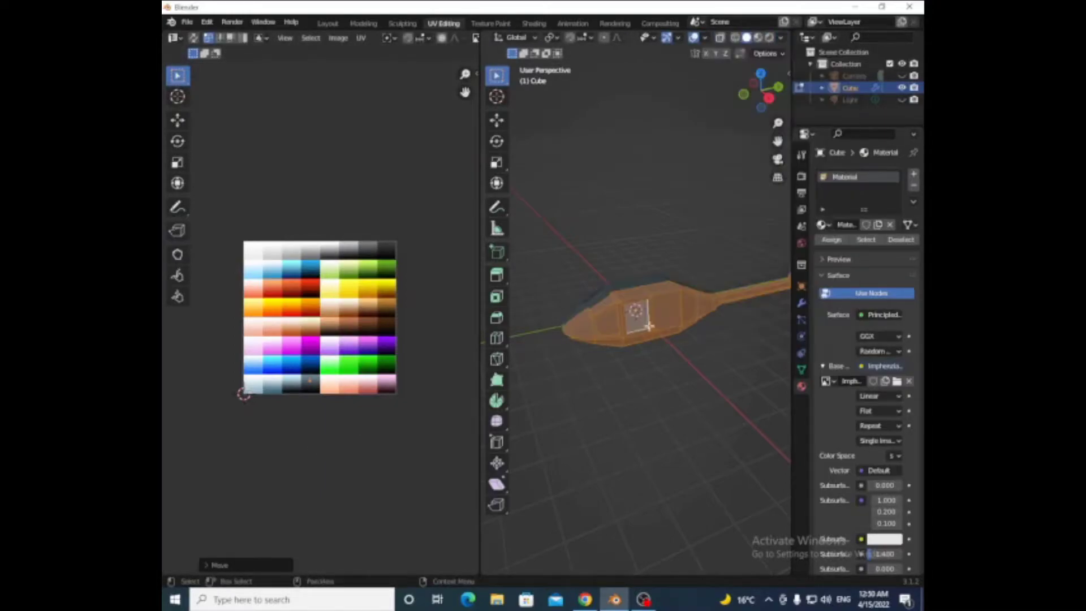
{"action": "key", "text": "alt+a"}
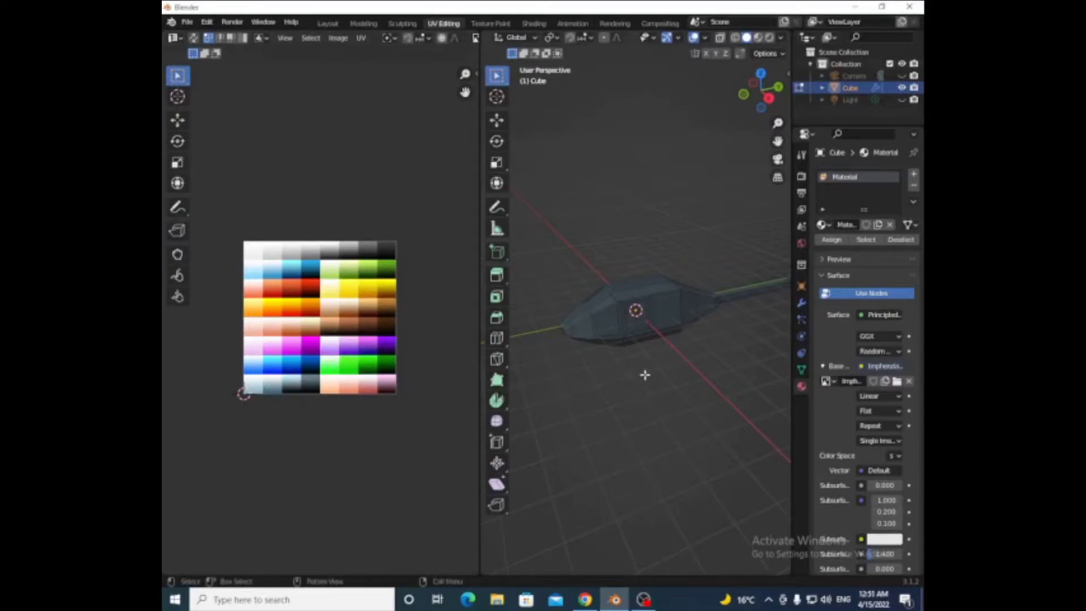
{"action": "key", "text": "a"}
{"action": "key", "text": "g"}
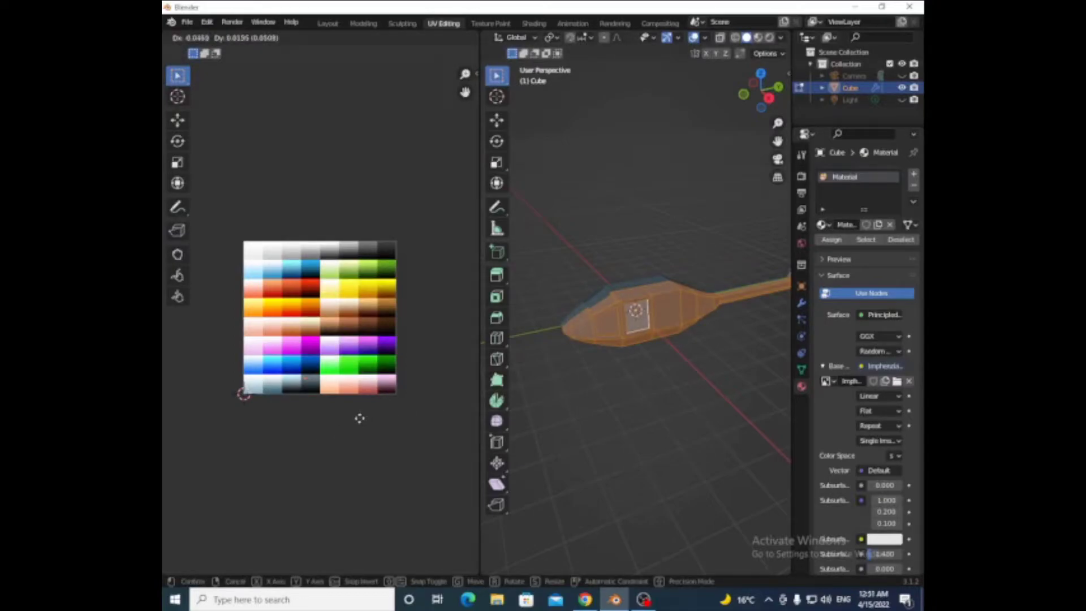
{"action": "left_click", "coordinate": [360, 418]}
- Move the window faces' UVs onto a light blue swatch
{"action": "key", "text": "alt+a"}
{"action": "left_click", "coordinate": [645, 316]}
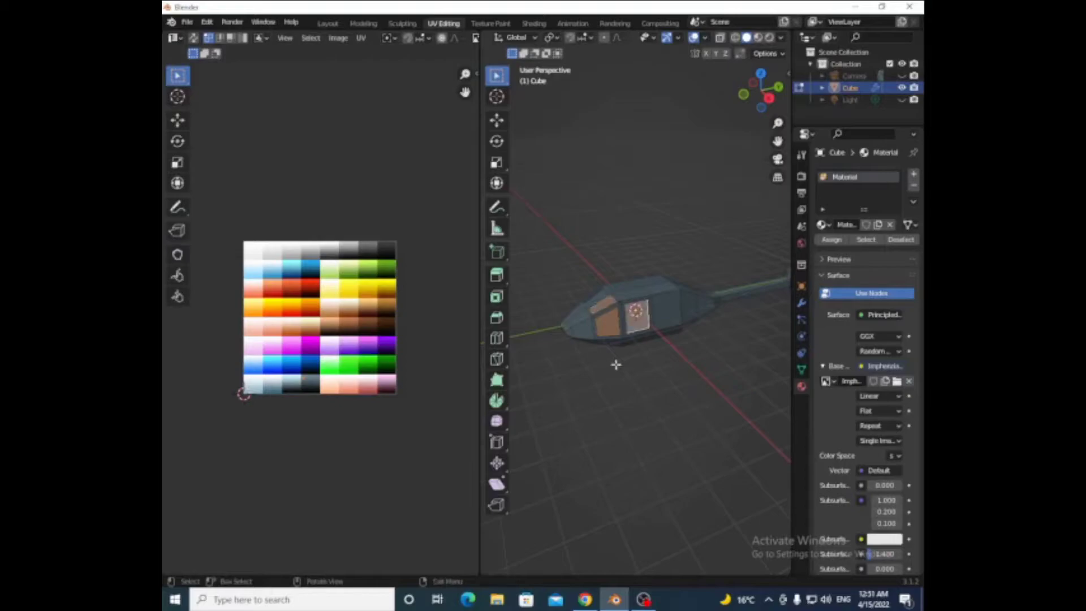
{"action": "key", "text": "g"}
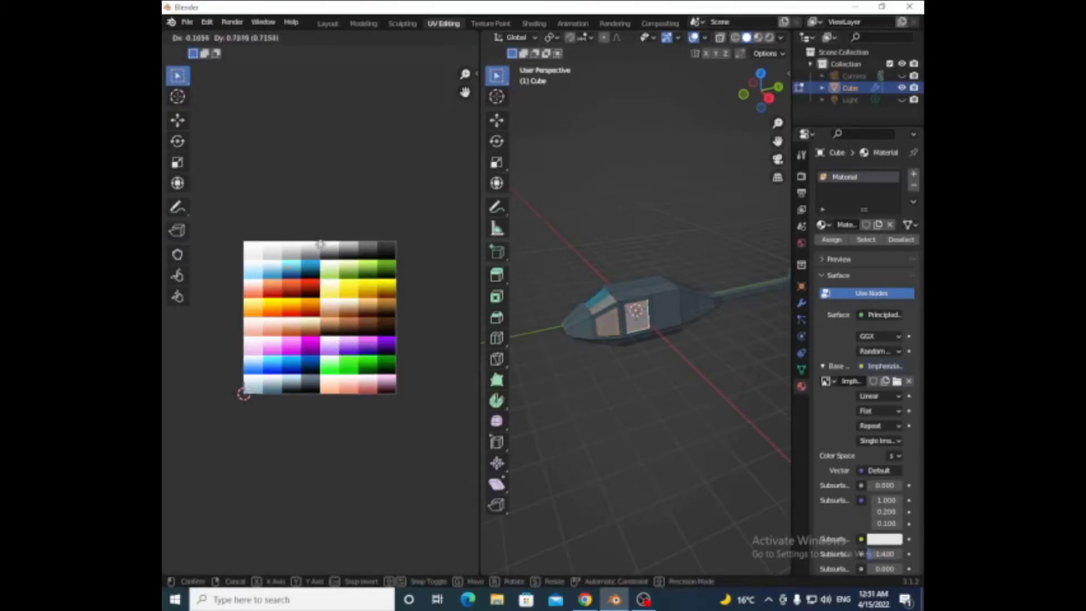
{"action": "left_click", "coordinate": [319, 241]}
{"action": "mouse_move", "coordinate": [712, 436]}
{"action": "middle_mouse_down"}
{"action": "mouse_move", "coordinate": [651, 396]}
{"action": "mouse_move", "coordinate": [622, 340]}
{"action": "middle_mouse_up"}
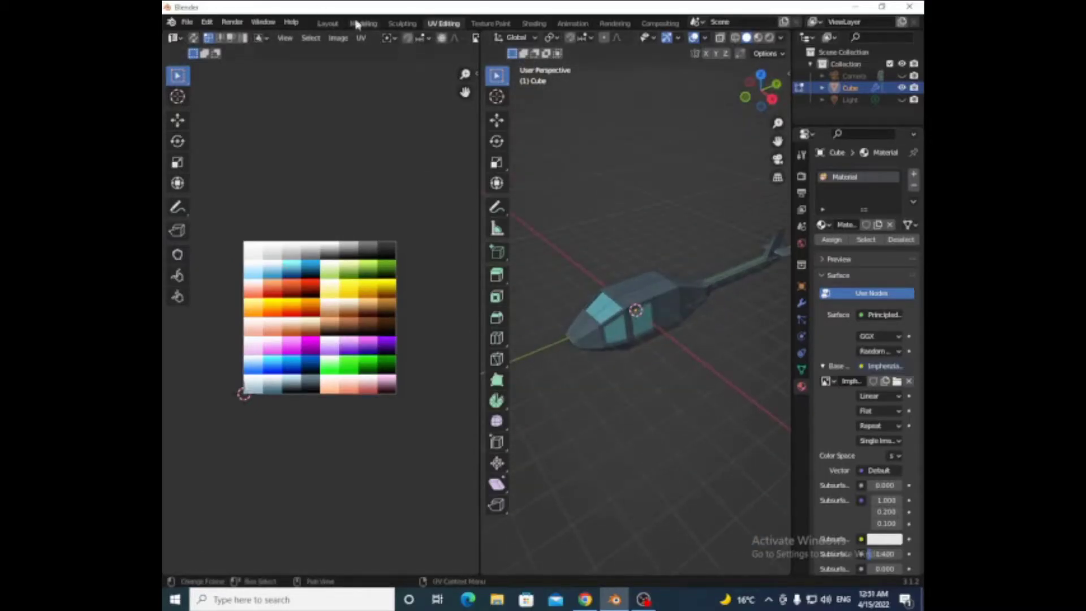
- Back in Layout, turn on Texture viewport shading and enter Edit Mode on the helicopter
{"action": "left_click", "coordinate": [328, 23]}
{"action": "left_click", "coordinate": [780, 37]}
{"action": "left_click", "coordinate": [829, 201]}
{"action": "left_click", "coordinate": [221, 37]}
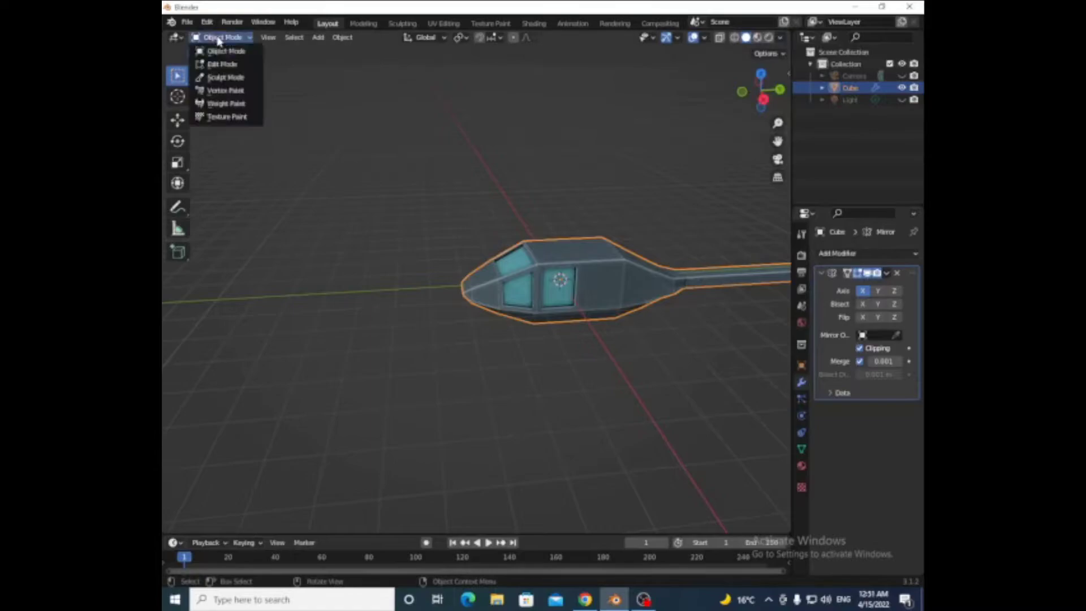
{"action": "left_click", "coordinate": [222, 64]}
- Place the 3D cursor on the cabin roof and add a scaled-down cube there
{"action": "mouse_move", "coordinate": [630, 380]}
{"action": "middle_mouse_down"}
{"action": "mouse_move", "coordinate": [594, 339]}
{"action": "mouse_move", "coordinate": [543, 400]}
{"action": "middle_mouse_up"}
{"action": "key", "text": "shift+space"}
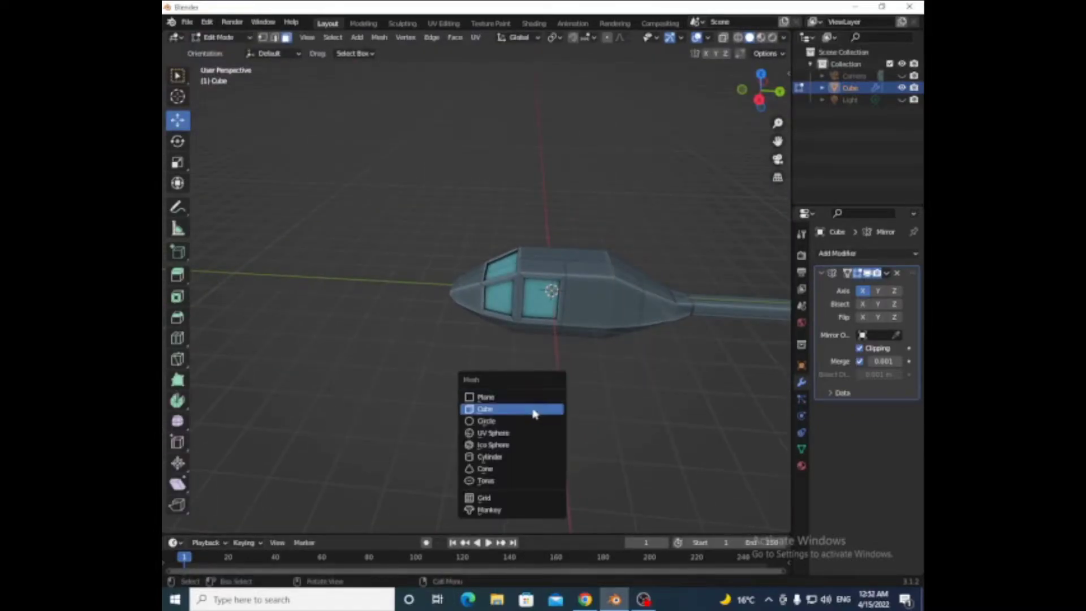
{"action": "left_click", "coordinate": [537, 411]}
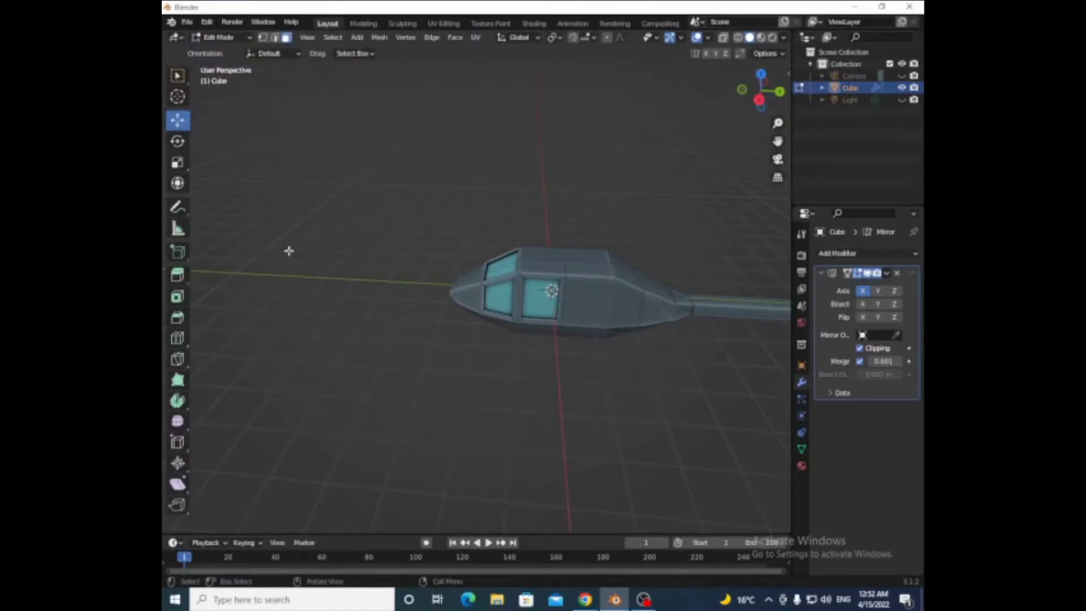
{"action": "key", "text": "shift+a"}
{"action": "left_click", "coordinate": [558, 411]}
{"action": "key", "text": "s"}
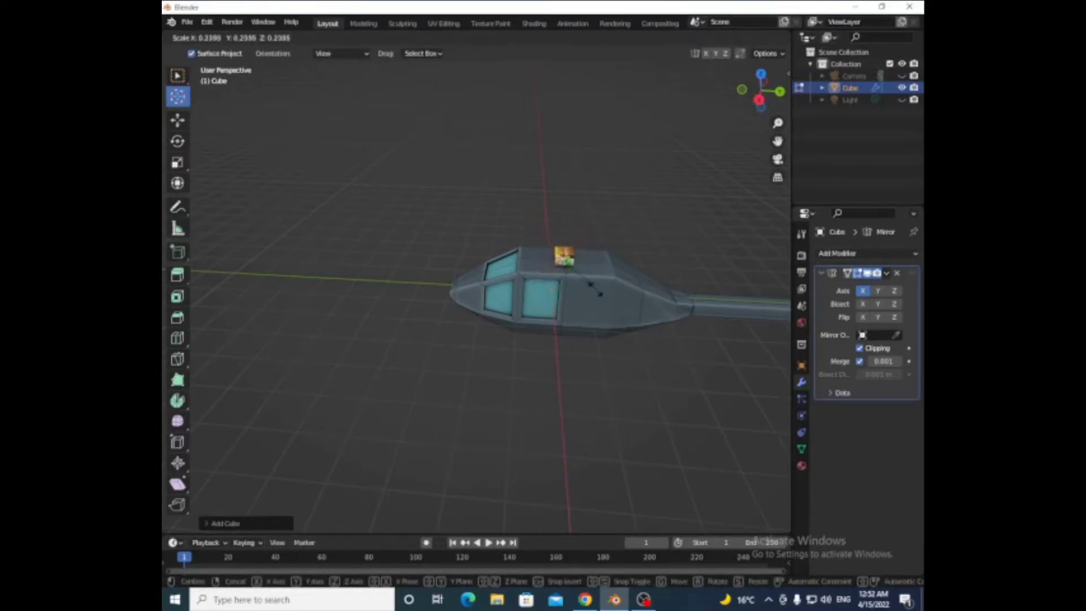
{"action": "left_click", "coordinate": [586, 284]}
{"action": "middle_click_drag", "start_coordinate": [586, 285], "coordinate": [728, 213]}
{"action": "scroll", "coordinate": [401, 167], "scroll_direction": "up", "scroll_amount": 5}
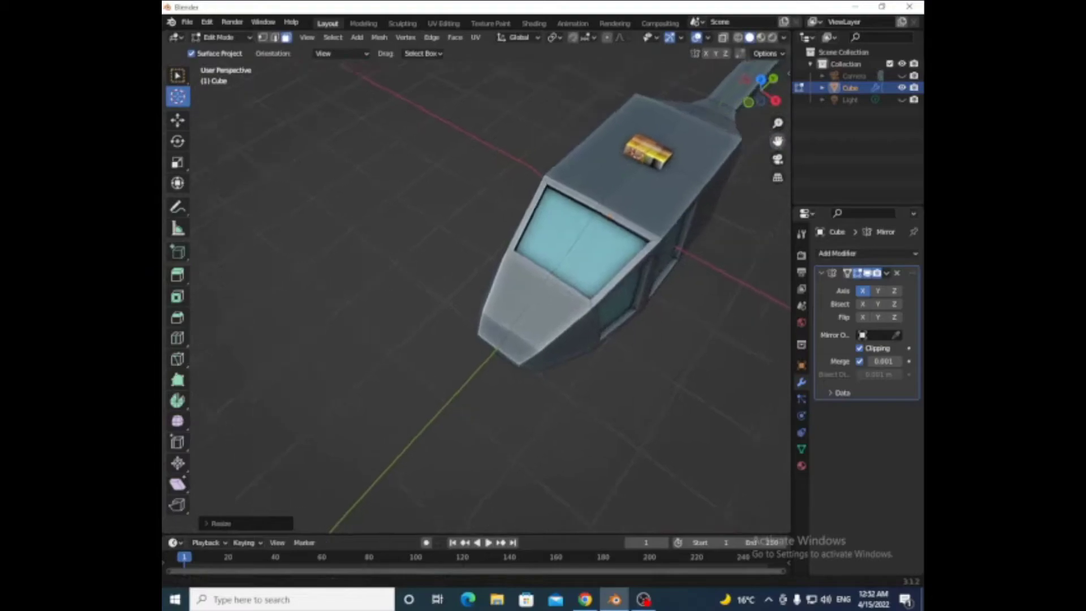
- Slide that cube along X over the roof, then deselect and leave Edit Mode
{"action": "key", "text": "shift+space"}
{"action": "key", "text": "g"}
{"action": "left_click_drag", "start_coordinate": [618, 310], "coordinate": [624, 314]}
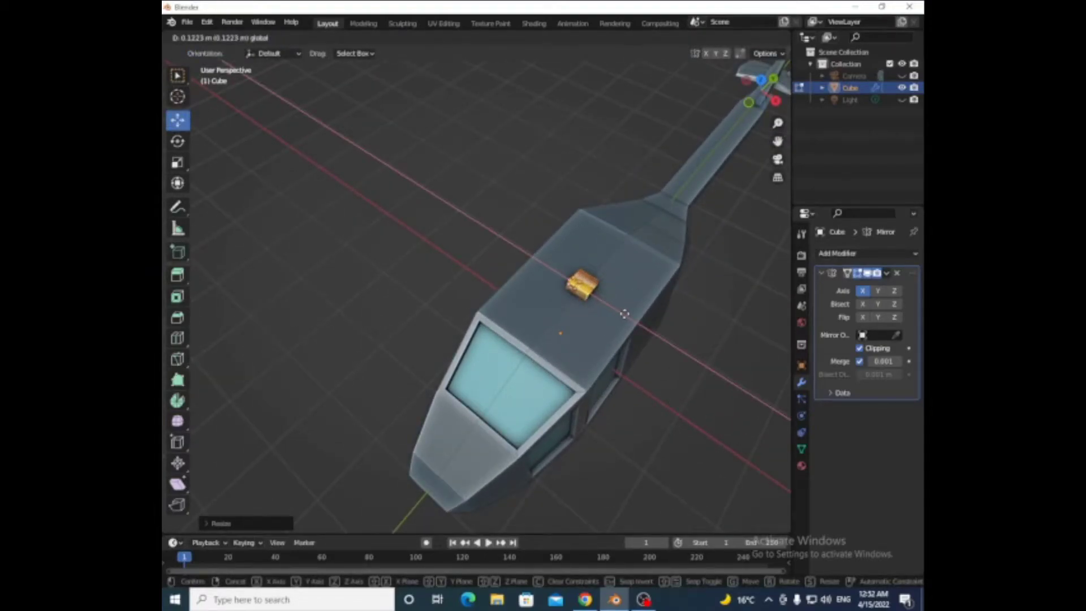
{"action": "left_click", "coordinate": [624, 314]}
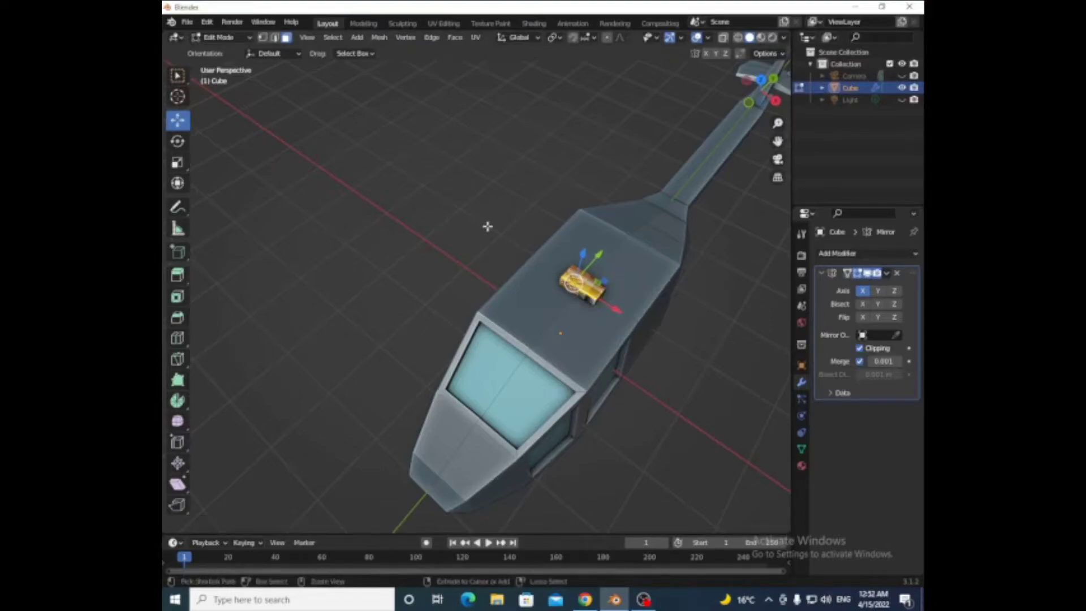
{"action": "key", "text": "a"}
{"action": "key", "text": "alt+a"}
{"action": "key", "text": "Tab"}
- Add a separate small cube, Cube.001, scaled down and moved along X onto the roof
{"action": "key", "text": "shift+a"}
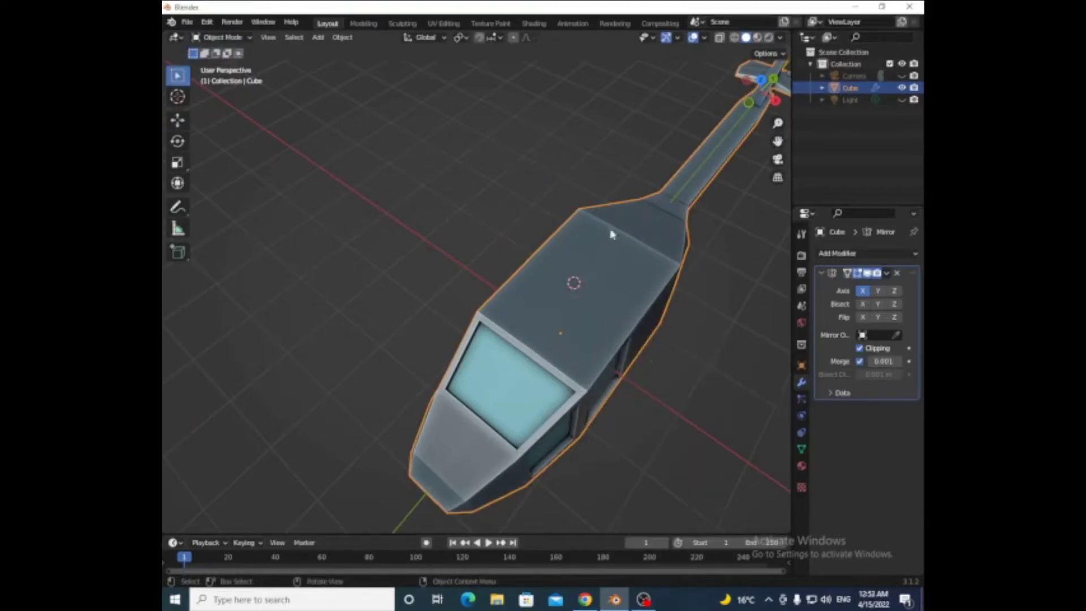
{"action": "key", "text": "shift+a"}
{"action": "left_click", "coordinate": [684, 349]}
{"action": "key", "text": "s"}
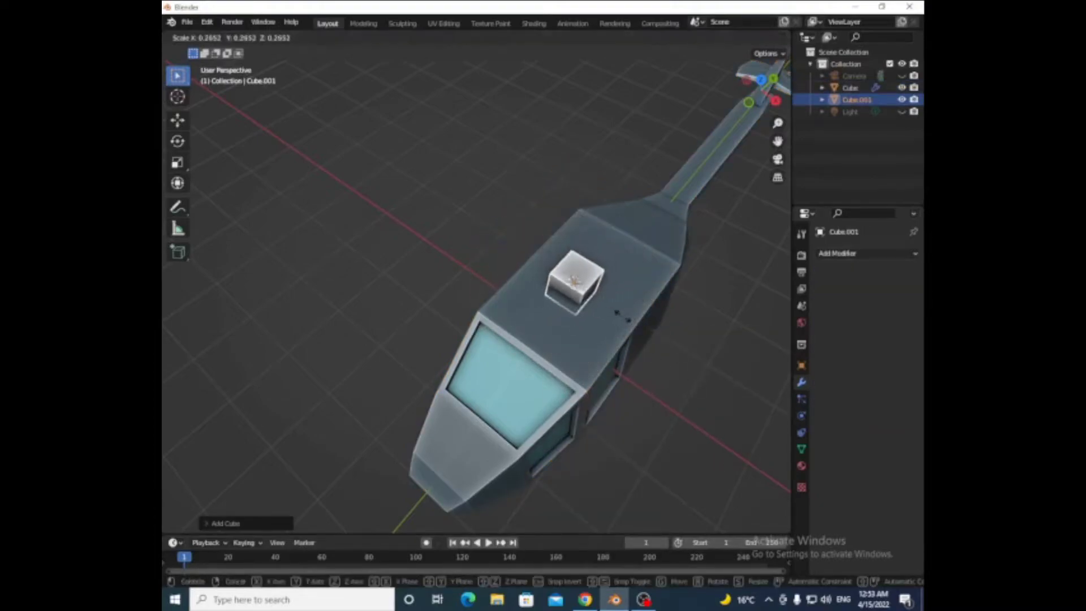
{"action": "left_click", "coordinate": [629, 280]}
{"action": "middle_click_drag", "start_coordinate": [629, 280], "coordinate": [412, 315]}
{"action": "key", "text": "g"}
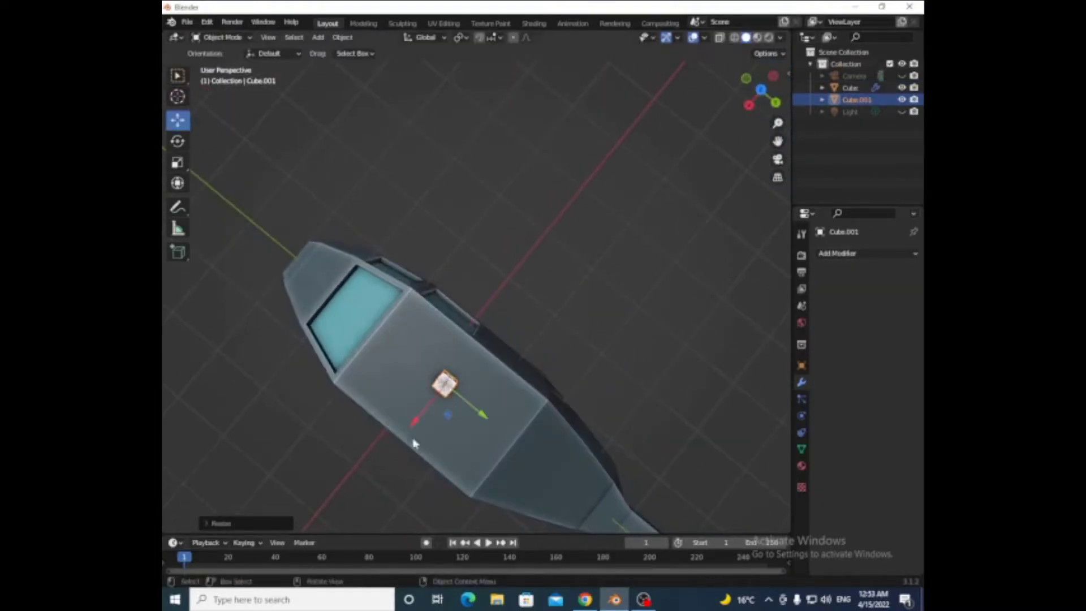
{"action": "key", "text": "x"}
{"action": "left_click", "coordinate": [408, 430]}
- Check the cube's placement in Top and Right views, then enter Edit Mode on it
{"action": "key", "text": "KP_7"}
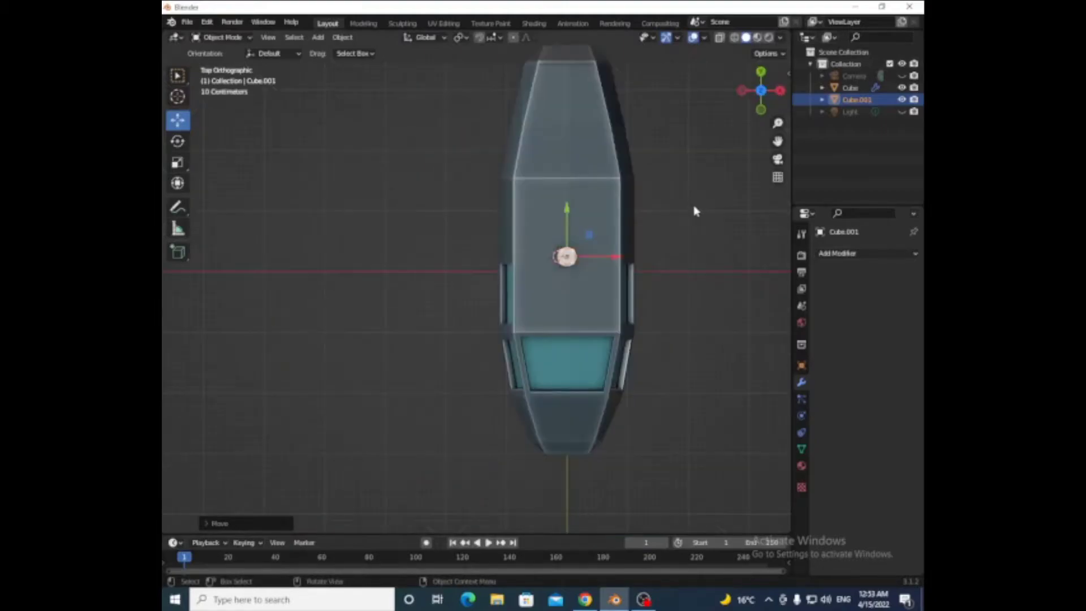
{"action": "key", "text": "KP_3"}
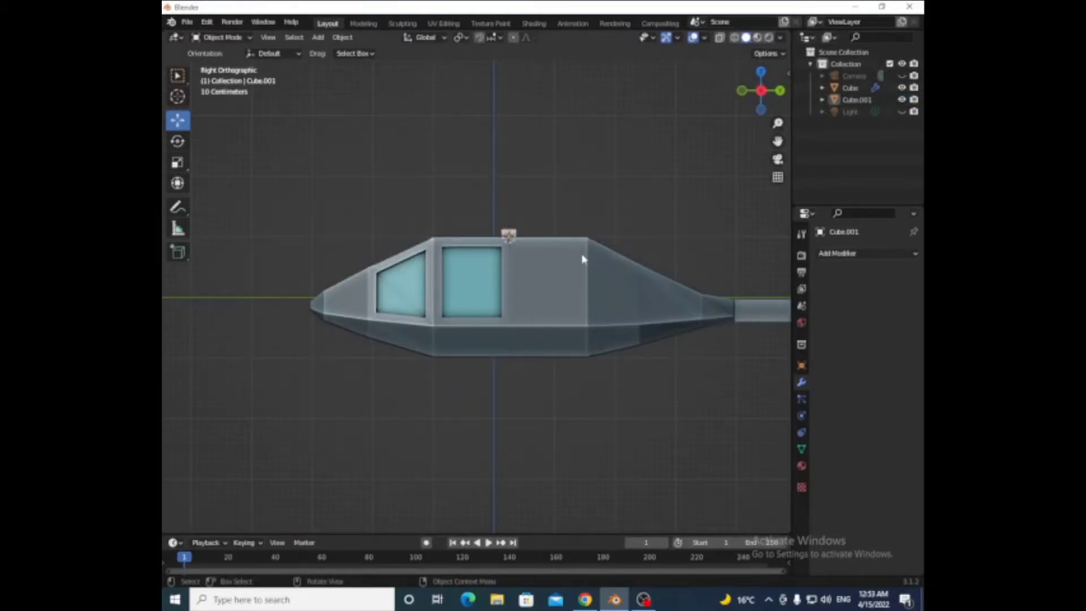
{"action": "left_click_drag", "start_coordinate": [735, 112], "coordinate": [712, 96]}
{"action": "left_click", "coordinate": [527, 301]}
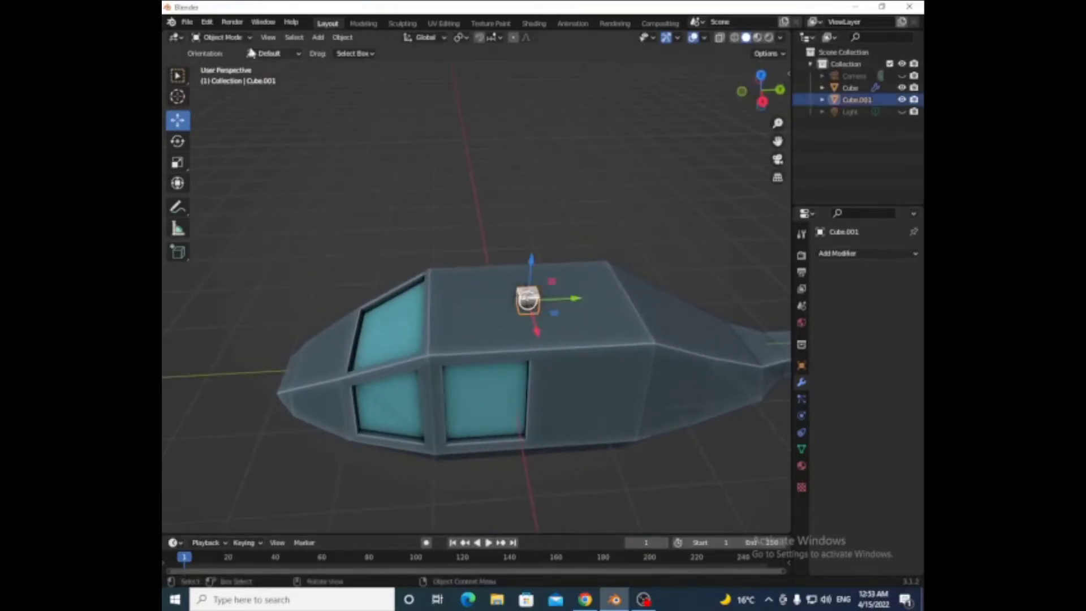
{"action": "left_click", "coordinate": [222, 38]}
{"action": "left_click", "coordinate": [224, 63]}
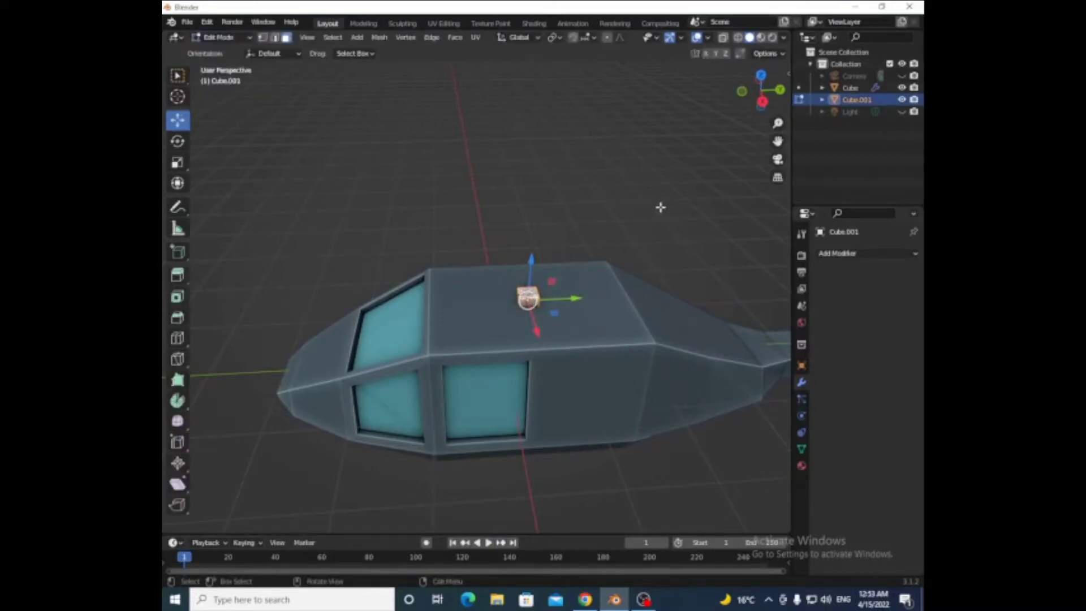
- With Gimbal orientation, extrude the hub's side faces individually into four rotor blades
{"action": "middle_click_drag", "start_coordinate": [661, 207], "coordinate": [611, 243]}
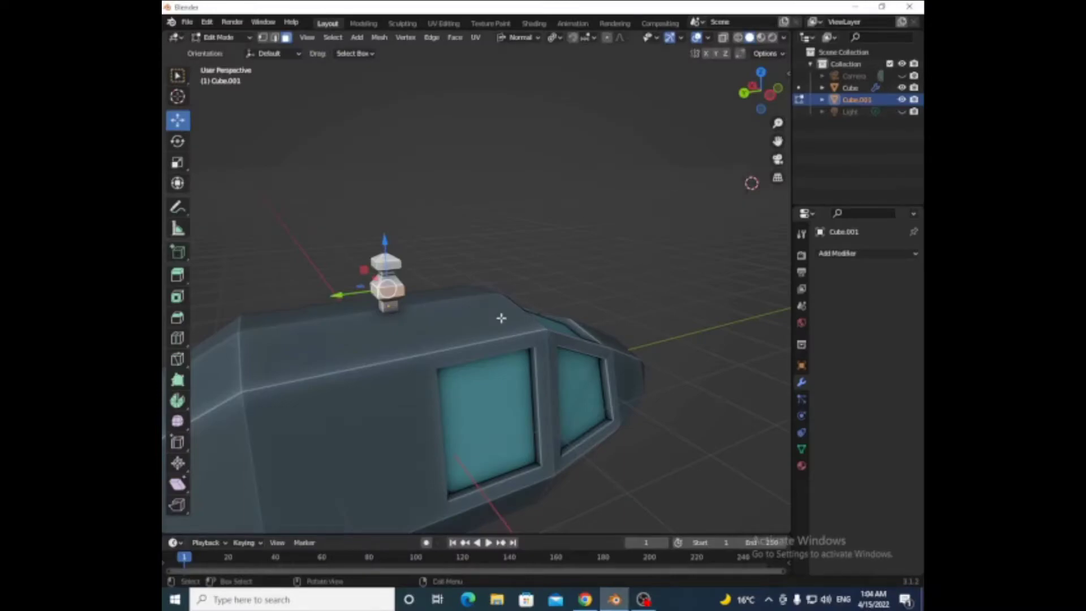
{"action": "key", "text": "comma"}
{"action": "key", "text": "comma"}
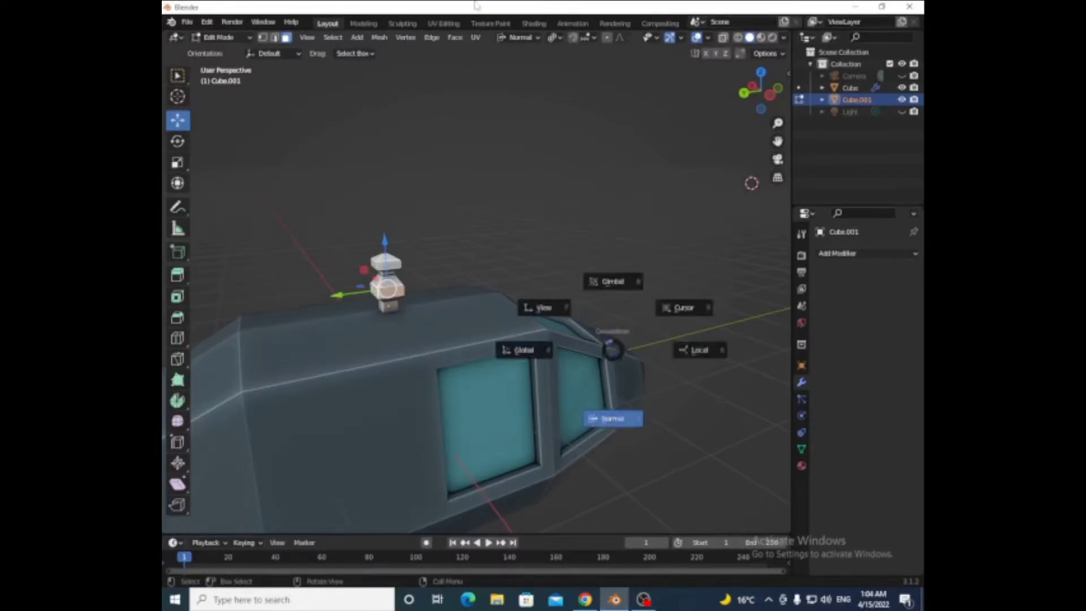
{"action": "left_click", "coordinate": [520, 37]}
{"action": "left_click", "coordinate": [591, 80]}
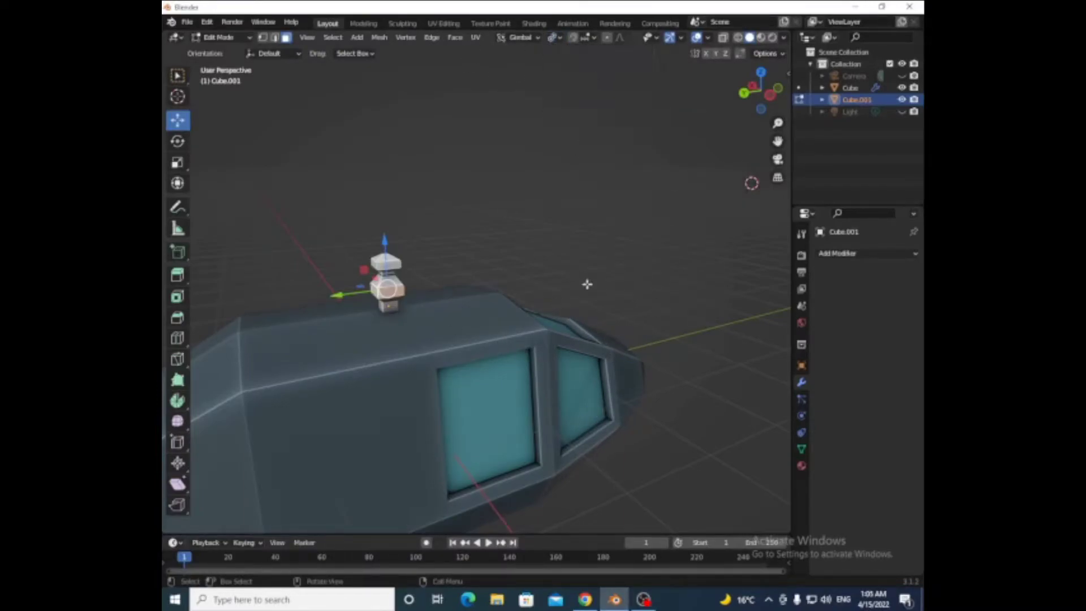
{"action": "key", "text": "alt+e"}
{"action": "left_click", "coordinate": [588, 283]}
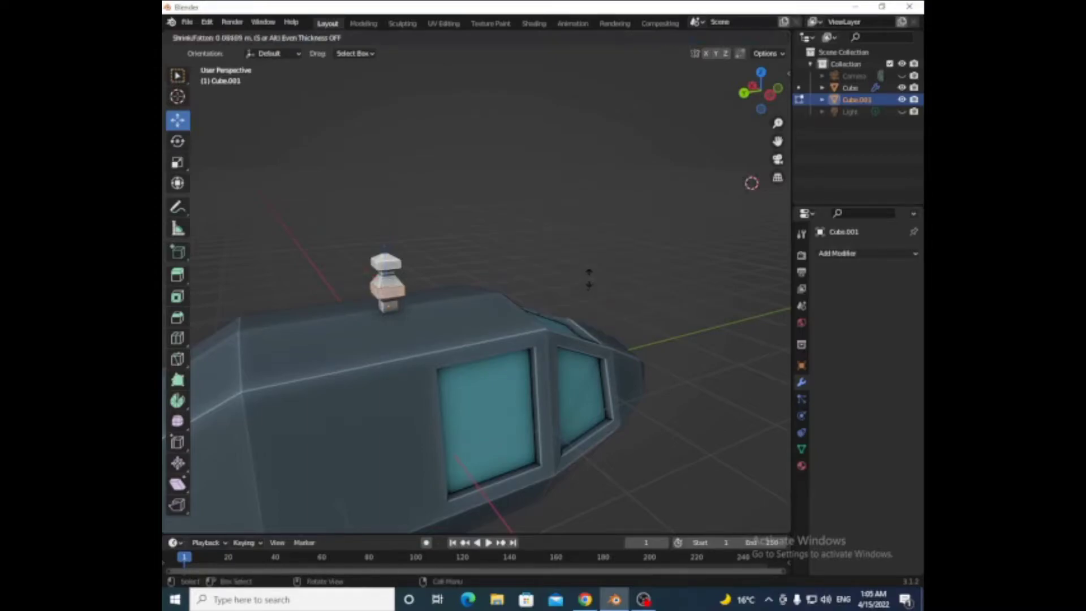
{"action": "left_click", "coordinate": [601, 249]}
{"action": "key", "text": "s"}
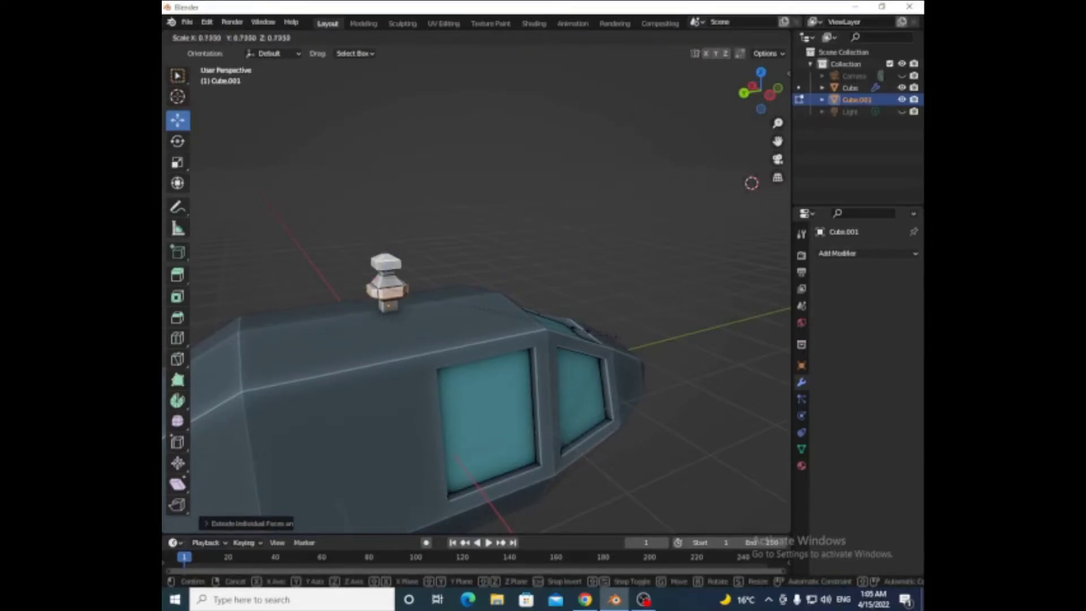
{"action": "left_click", "coordinate": [577, 329]}
{"action": "key", "text": "e"}
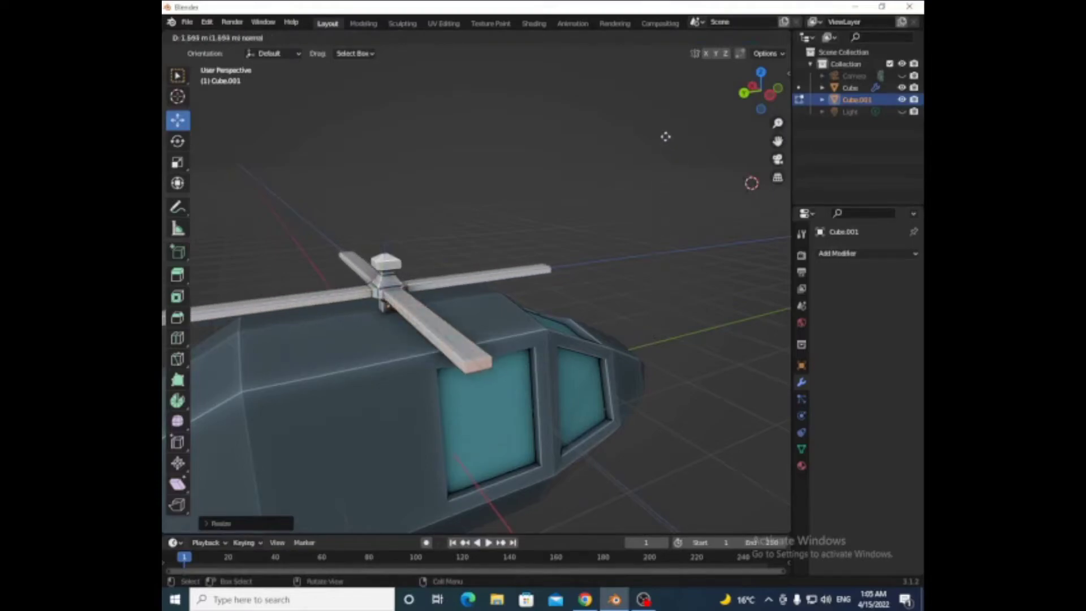
{"action": "left_click", "coordinate": [667, 84]}
- Extrude the hub's top face upward twice, scaling each step, to form a stacked cap
{"action": "mouse_move", "coordinate": [632, 194]}
{"action": "middle_mouse_down"}
{"action": "mouse_move", "coordinate": [566, 187]}
{"action": "mouse_move", "coordinate": [727, 308]}
{"action": "middle_mouse_up"}
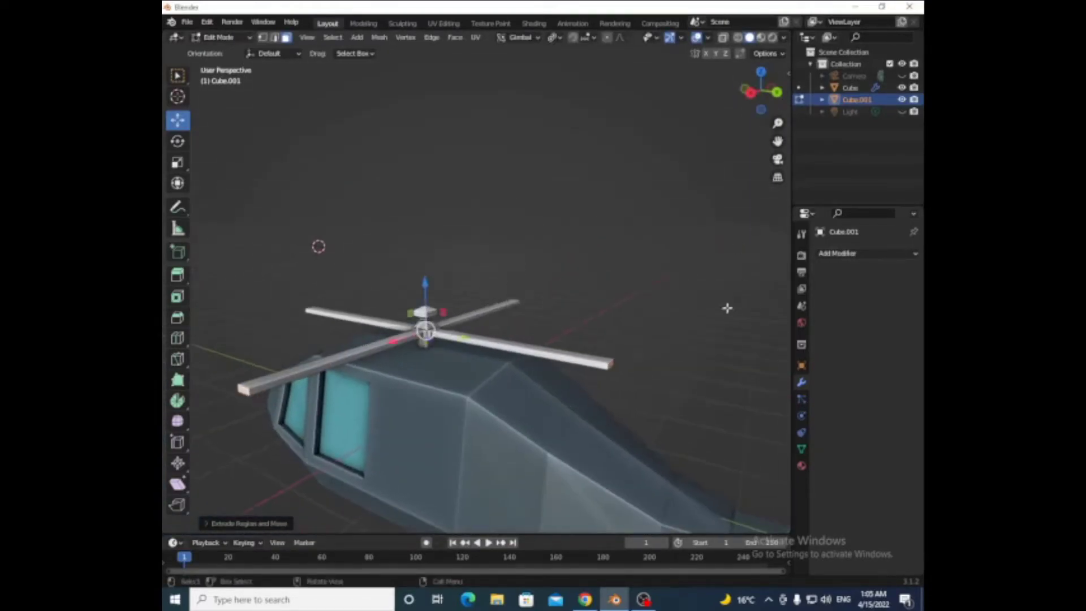
{"action": "key", "text": "e"}
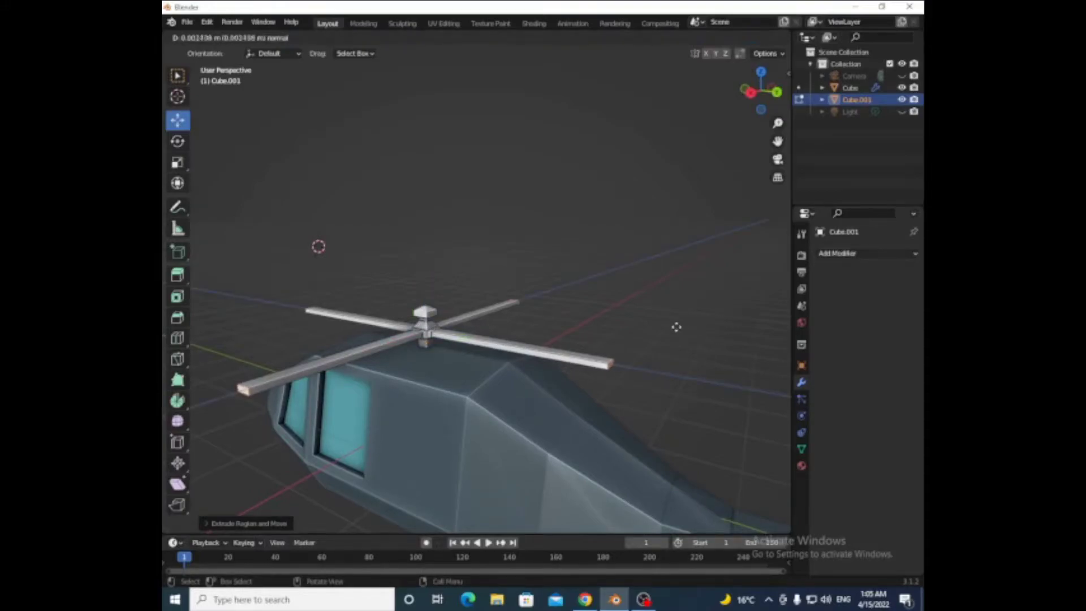
{"action": "left_click", "coordinate": [605, 319]}
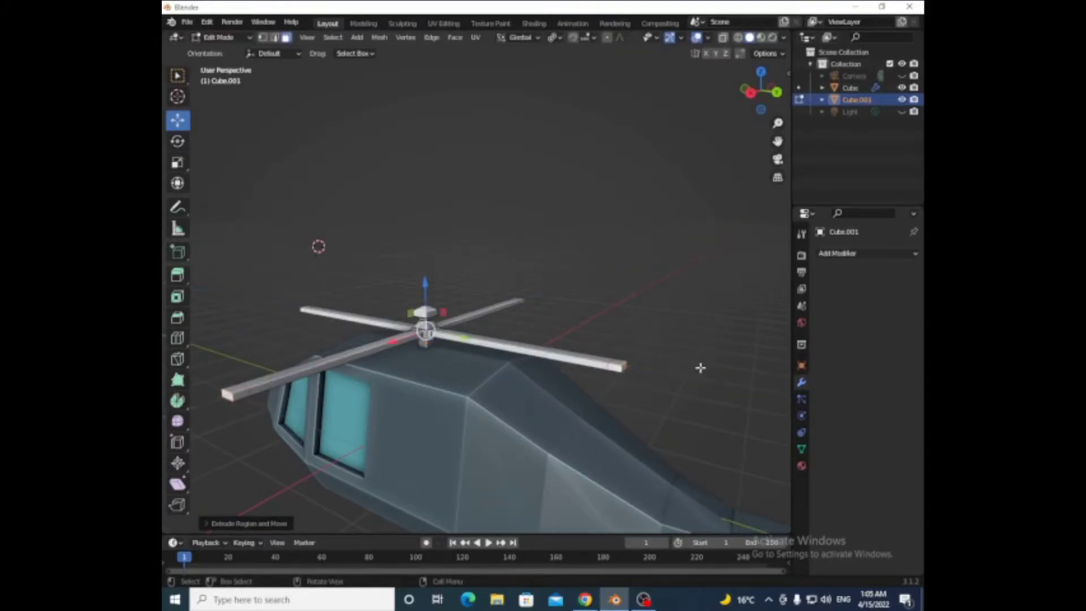
{"action": "key", "text": "s"}
{"action": "left_click", "coordinate": [640, 355]}
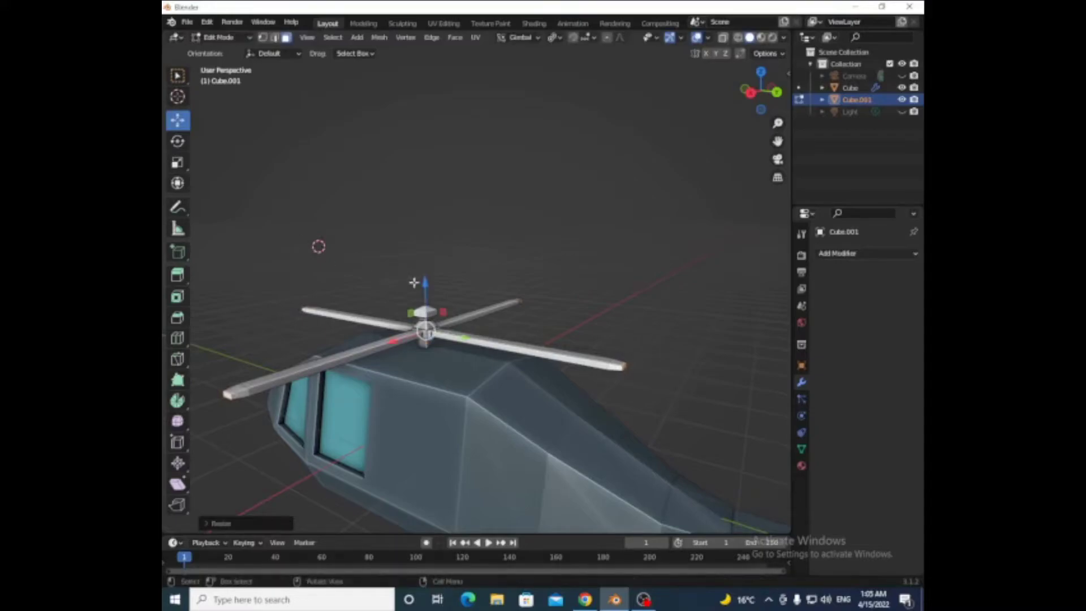
{"action": "key", "text": "e"}
{"action": "left_click", "coordinate": [421, 287]}
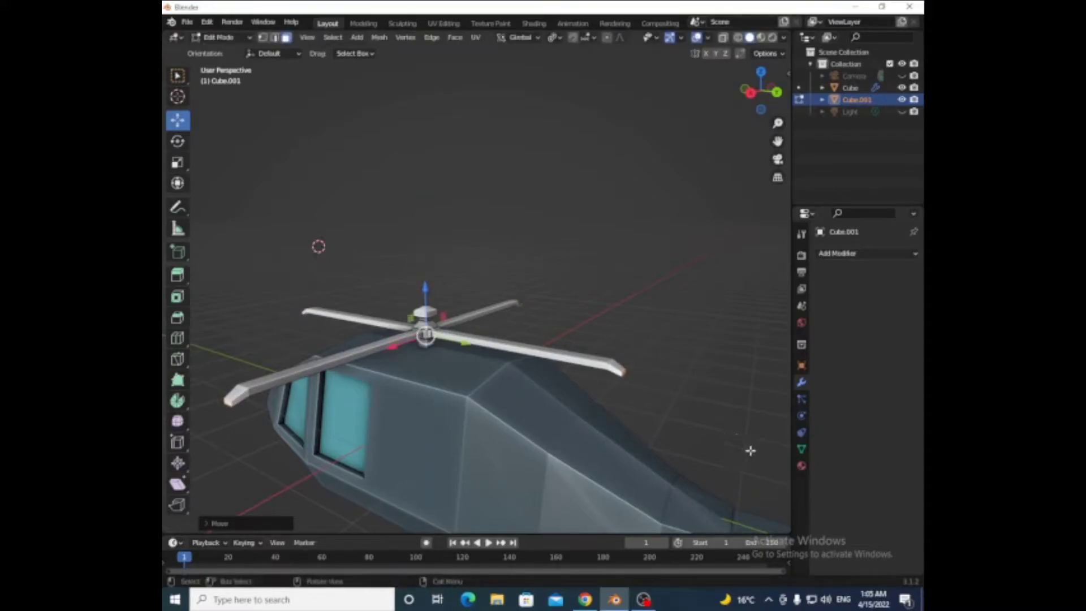
{"action": "key", "text": "s"}
{"action": "left_click", "coordinate": [713, 432]}
{"action": "mouse_move", "coordinate": [751, 113]}
{"action": "left_mouse_down"}
{"action": "mouse_move", "coordinate": [707, 116]}
{"action": "mouse_move", "coordinate": [723, 176]}
{"action": "left_mouse_up"}
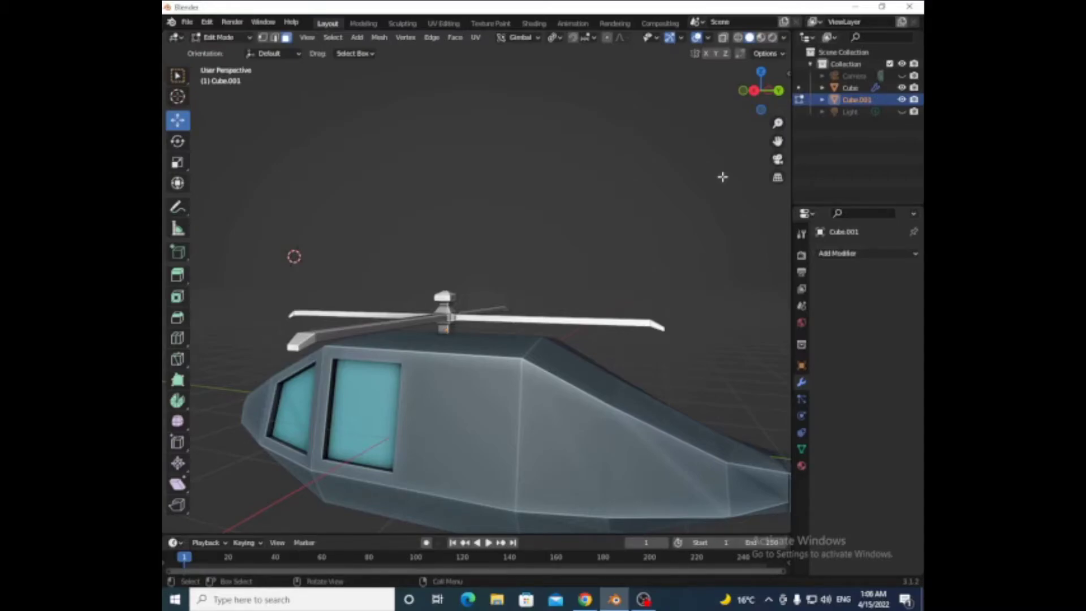
- In UV Editing, select the whole rotor and assign it the existing palette Material
{"action": "left_click", "coordinate": [226, 42]}
{"action": "left_click", "coordinate": [220, 57]}
{"action": "left_click", "coordinate": [444, 24]}
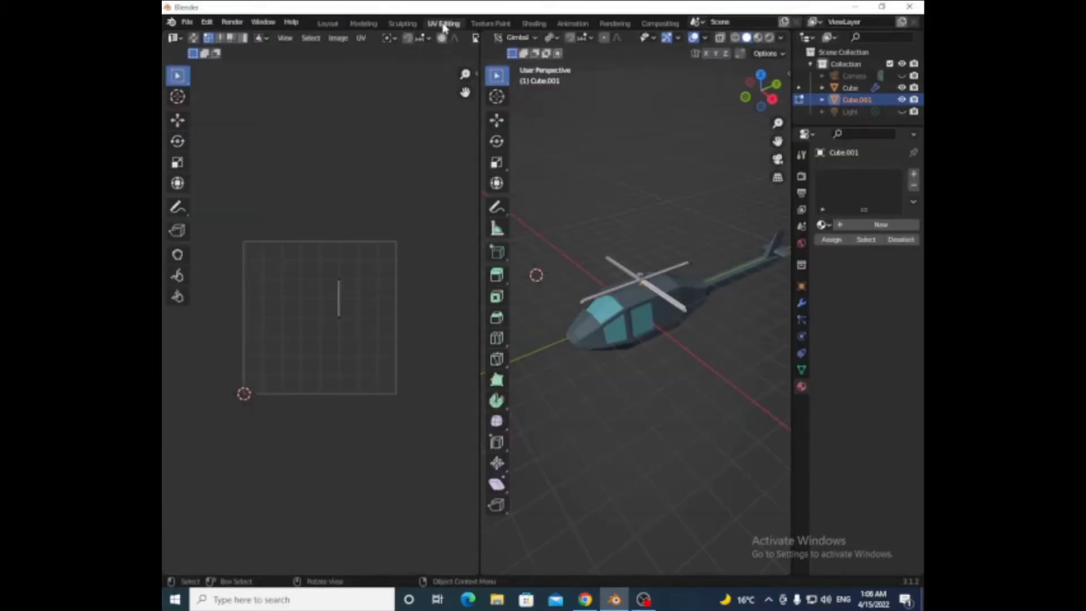
{"action": "key", "text": "a"}
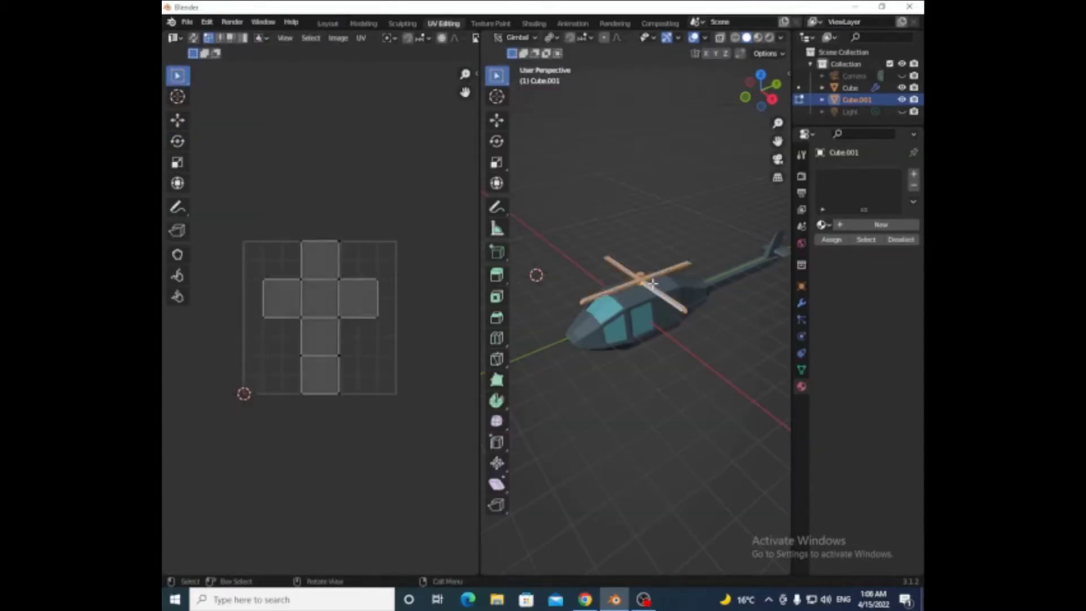
{"action": "left_click", "coordinate": [823, 224]}
{"action": "left_click", "coordinate": [735, 243]}
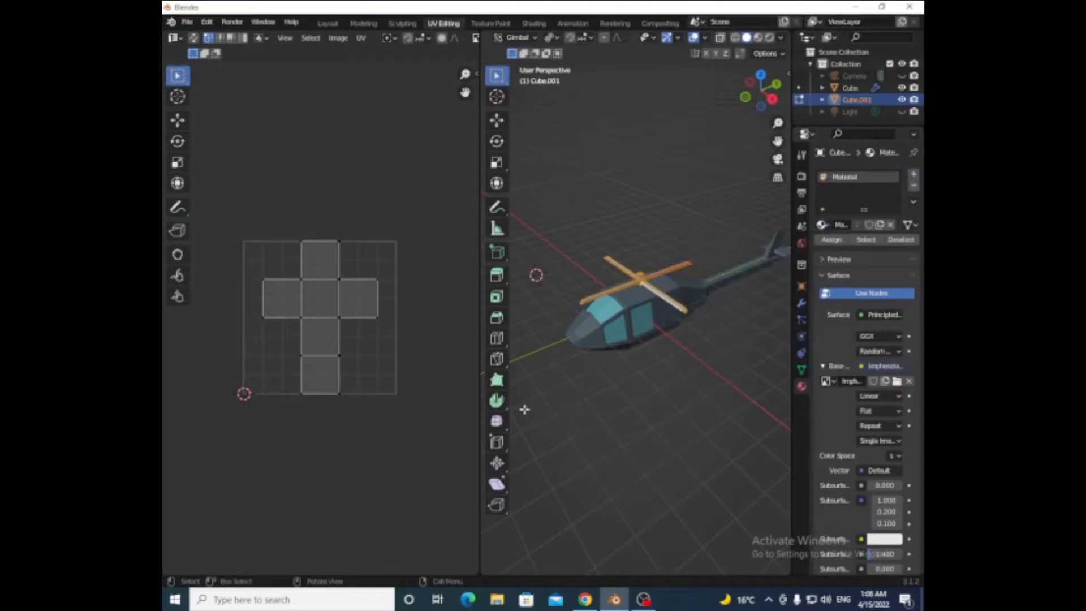
- Collapse all rotor UVs to a point and place them on the dark grey swatch
{"action": "key", "text": "s"}
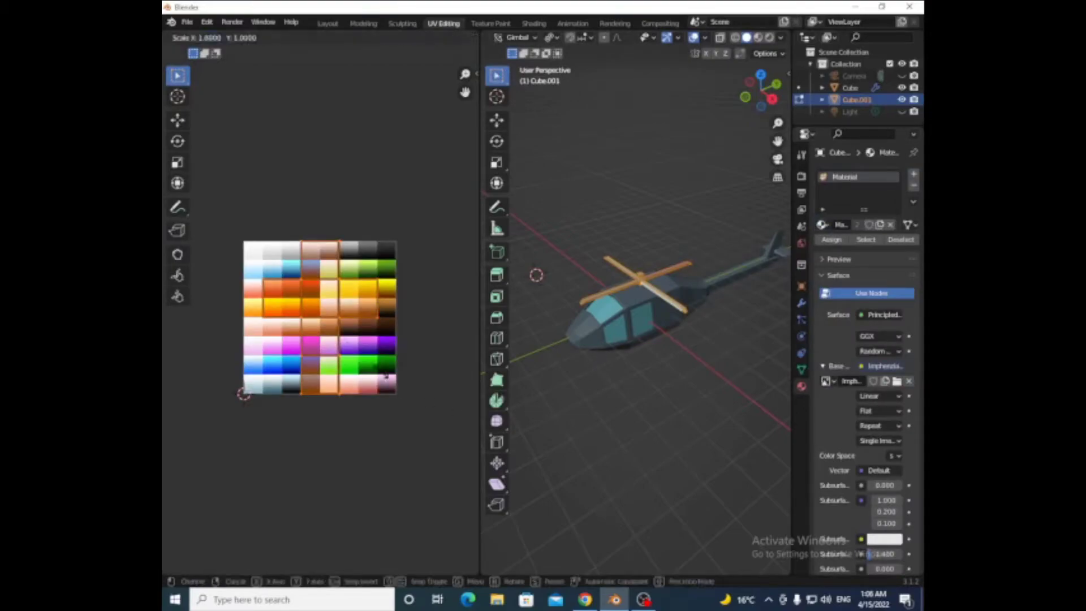
{"action": "key", "text": "0"}
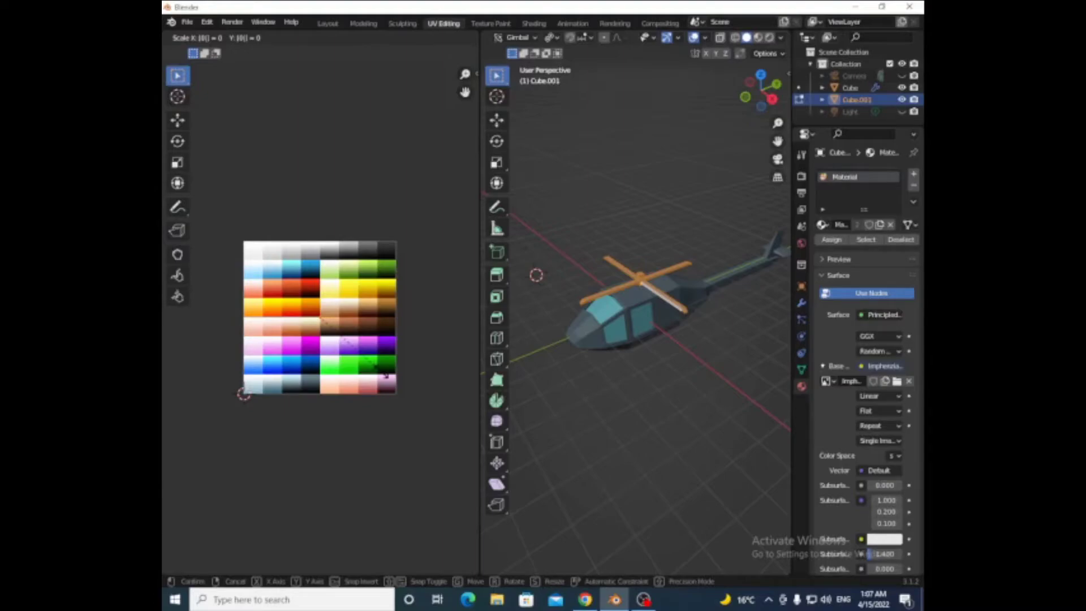
{"action": "key", "text": "Return"}
{"action": "key", "text": "g"}
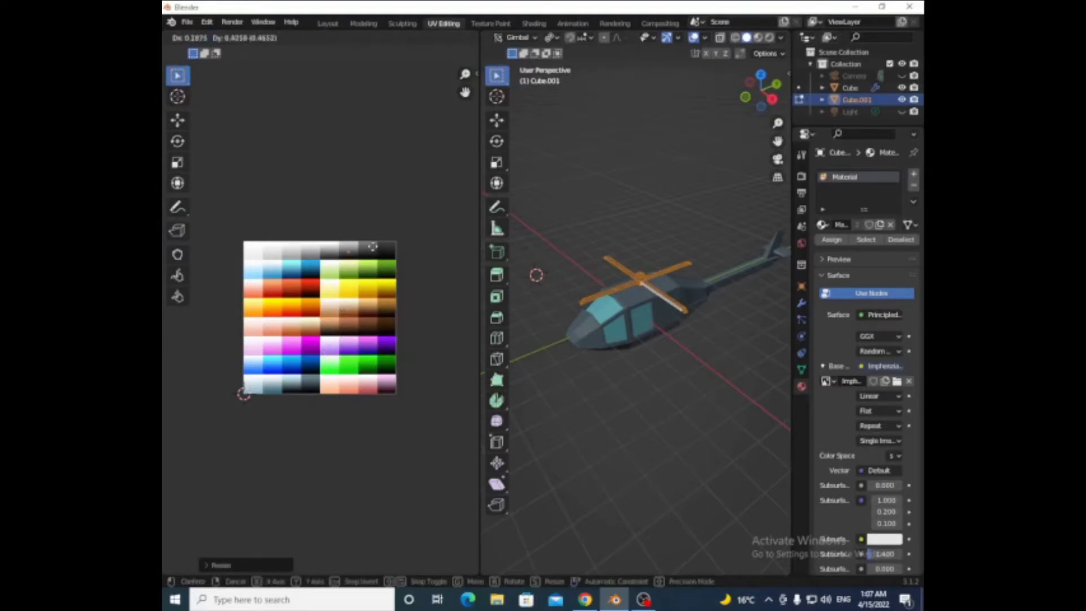
{"action": "left_click", "coordinate": [371, 245]}
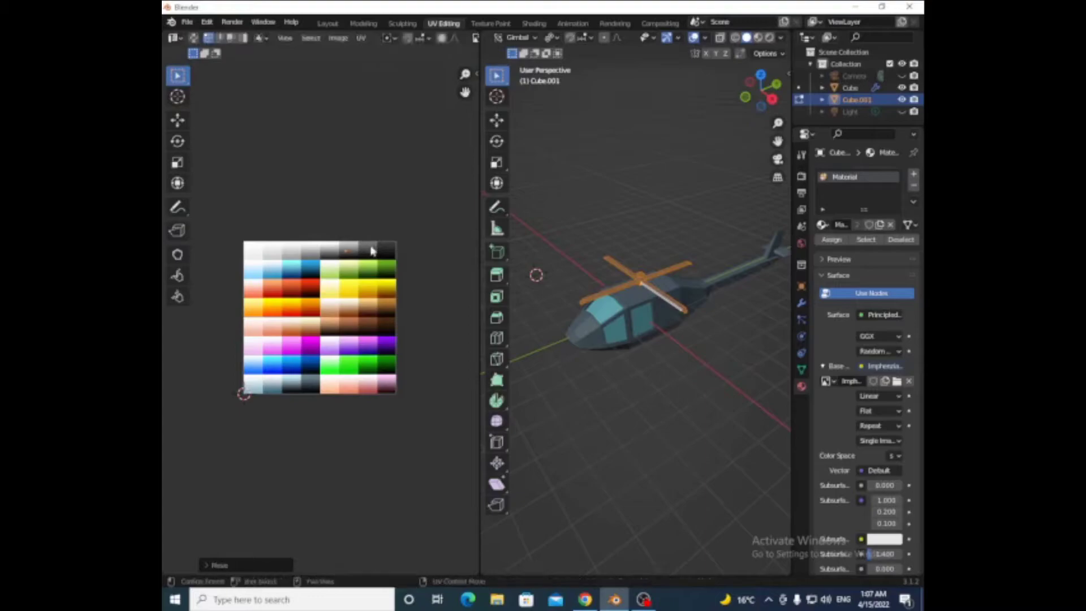
- Orbit around the helicopter to check the rotor colours, selecting faces on the rotor hub
{"action": "left_click_drag", "start_coordinate": [762, 87], "coordinate": [709, 218]}
{"action": "scroll", "coordinate": [746, 118], "scroll_direction": "up", "scroll_amount": 5}
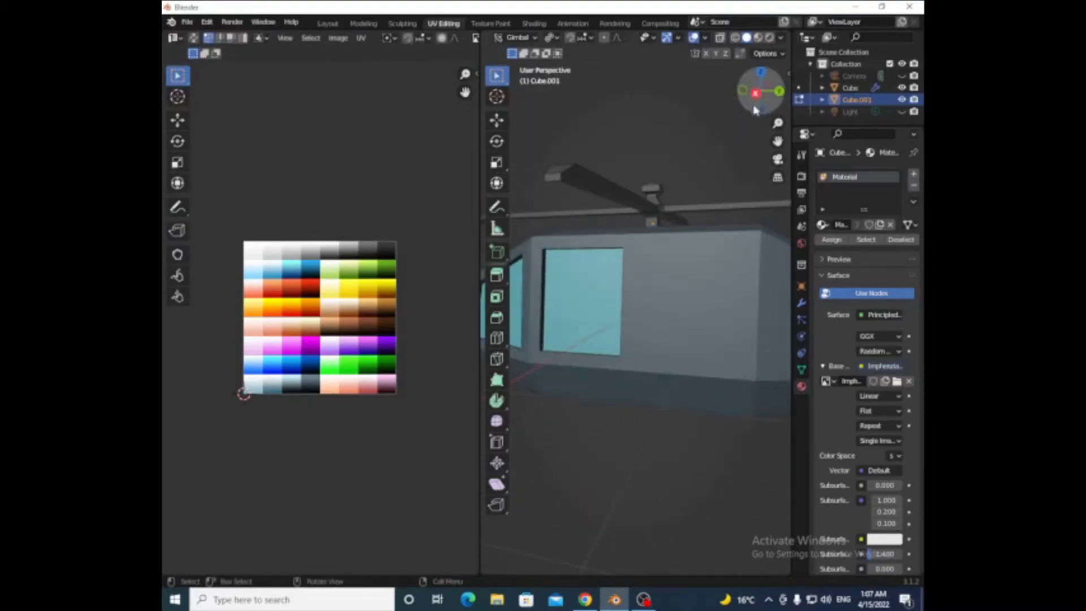
{"action": "left_click_drag", "start_coordinate": [755, 111], "coordinate": [740, 130]}
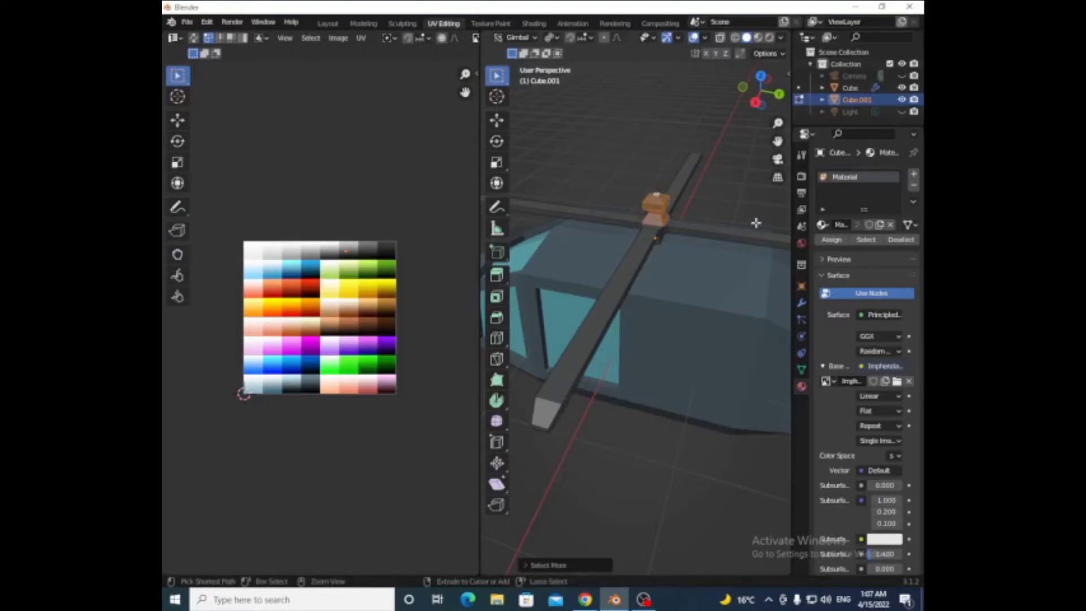
{"action": "mouse_move", "coordinate": [758, 90]}
{"action": "left_mouse_down"}
{"action": "mouse_move", "coordinate": [730, 93]}
{"action": "mouse_move", "coordinate": [633, 225]}
{"action": "left_mouse_up"}
{"action": "left_click", "coordinate": [654, 222], "text": "ctrl"}
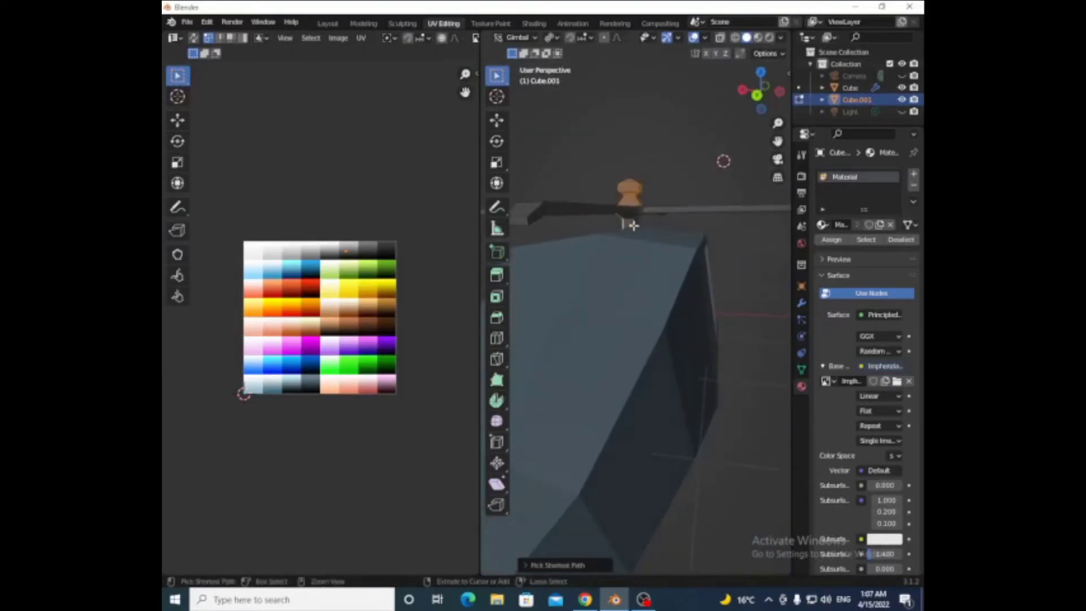
{"action": "middle_click_drag", "start_coordinate": [639, 187], "coordinate": [651, 175]}
{"action": "left_click_drag", "start_coordinate": [761, 90], "coordinate": [684, 158]}
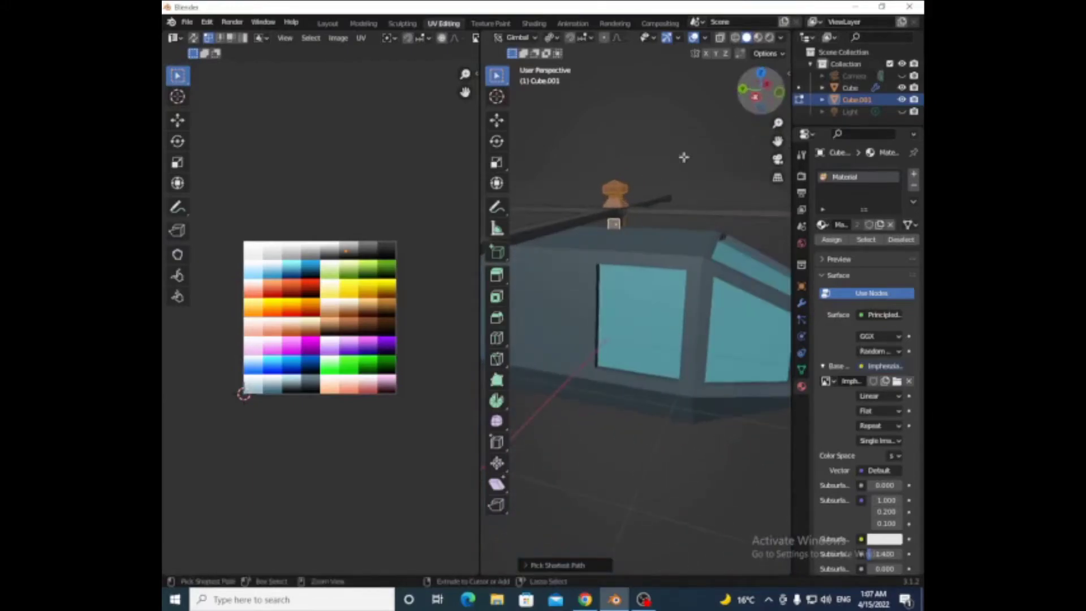
{"action": "mouse_move", "coordinate": [761, 91]}
{"action": "left_mouse_down"}
{"action": "mouse_move", "coordinate": [645, 228]}
{"action": "mouse_move", "coordinate": [639, 221]}
{"action": "left_mouse_up"}
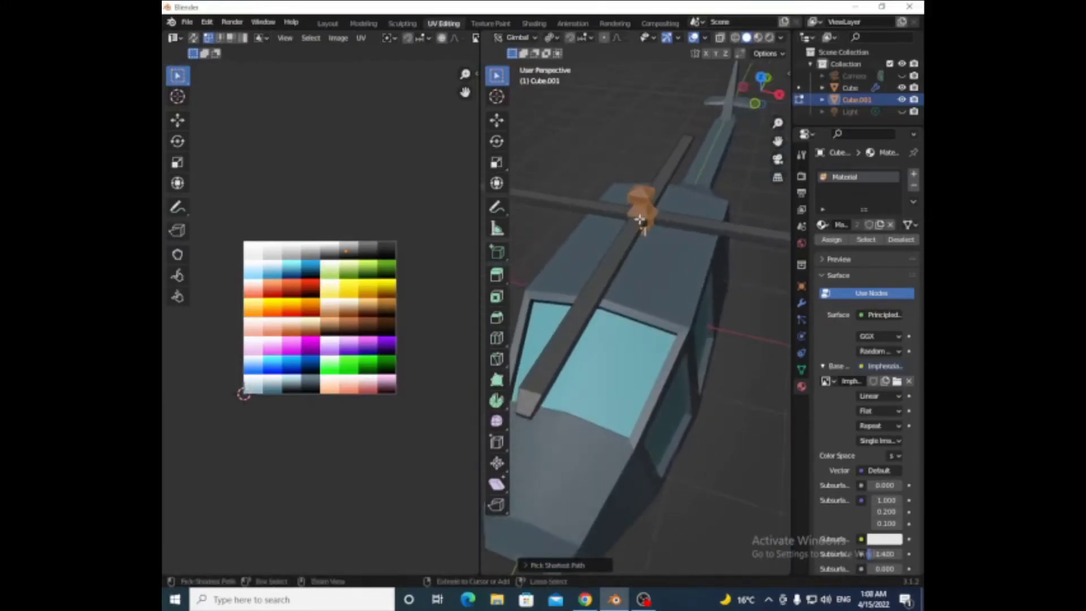
{"action": "mouse_move", "coordinate": [733, 170]}
{"action": "middle_mouse_down"}
{"action": "mouse_move", "coordinate": [652, 212]}
{"action": "mouse_move", "coordinate": [708, 179]}
{"action": "middle_mouse_up"}
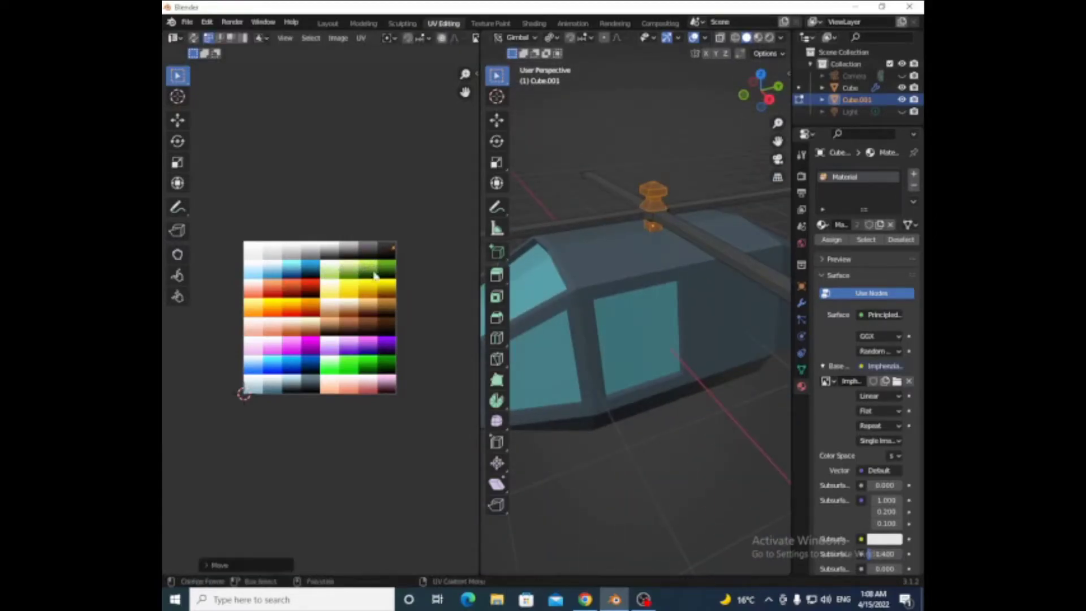
{"action": "scroll", "coordinate": [650, 254], "scroll_direction": "down", "scroll_amount": 5}
{"action": "mouse_move", "coordinate": [759, 106]}
{"action": "left_mouse_down"}
{"action": "mouse_move", "coordinate": [769, 114]}
{"action": "mouse_move", "coordinate": [752, 119]}
{"action": "mouse_move", "coordinate": [761, 93]}
{"action": "left_mouse_up"}
- Back in Layout, select the rotor object and switch it into Edit Mode
{"action": "left_click", "coordinate": [328, 23]}
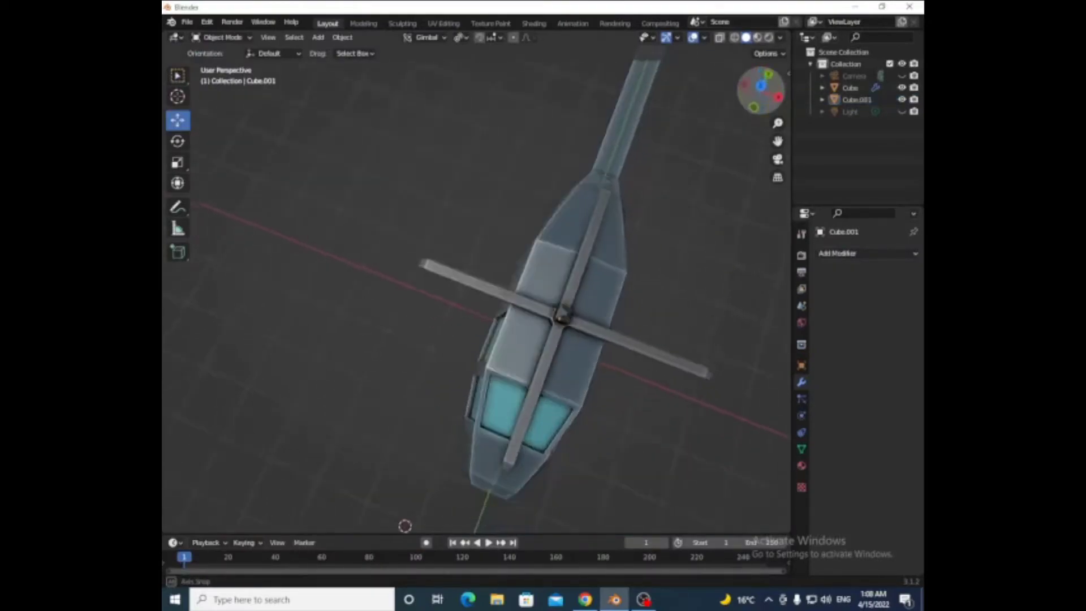
{"action": "left_click_drag", "start_coordinate": [460, 250], "coordinate": [233, 242]}
{"action": "scroll", "coordinate": [581, 330], "scroll_direction": "up", "scroll_amount": 3}
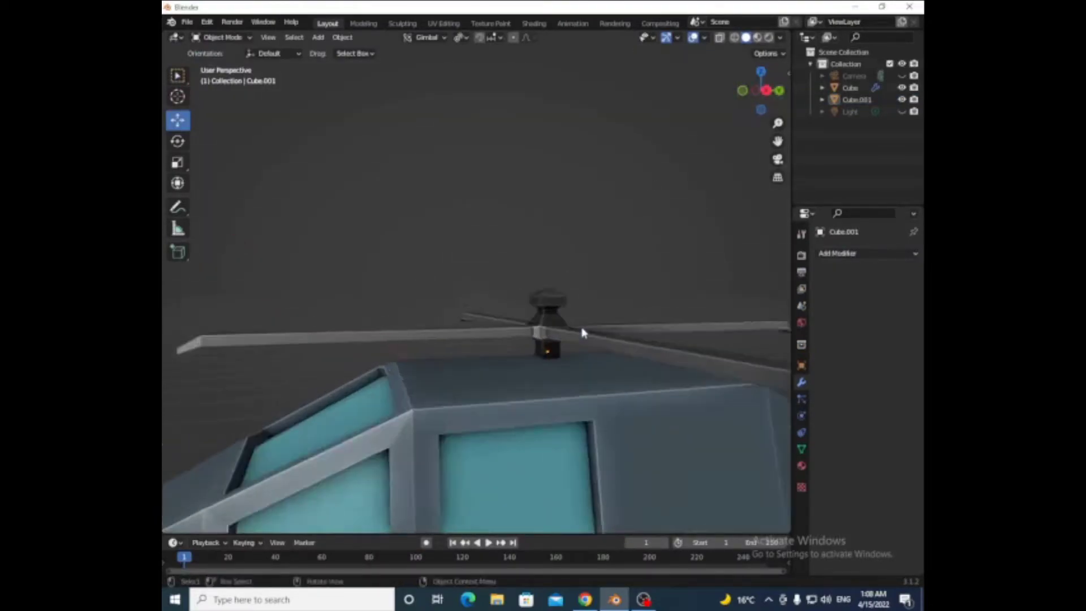
{"action": "scroll", "coordinate": [576, 345], "scroll_direction": "up", "scroll_amount": 2}
{"action": "left_click", "coordinate": [569, 378]}
{"action": "left_click", "coordinate": [217, 39]}
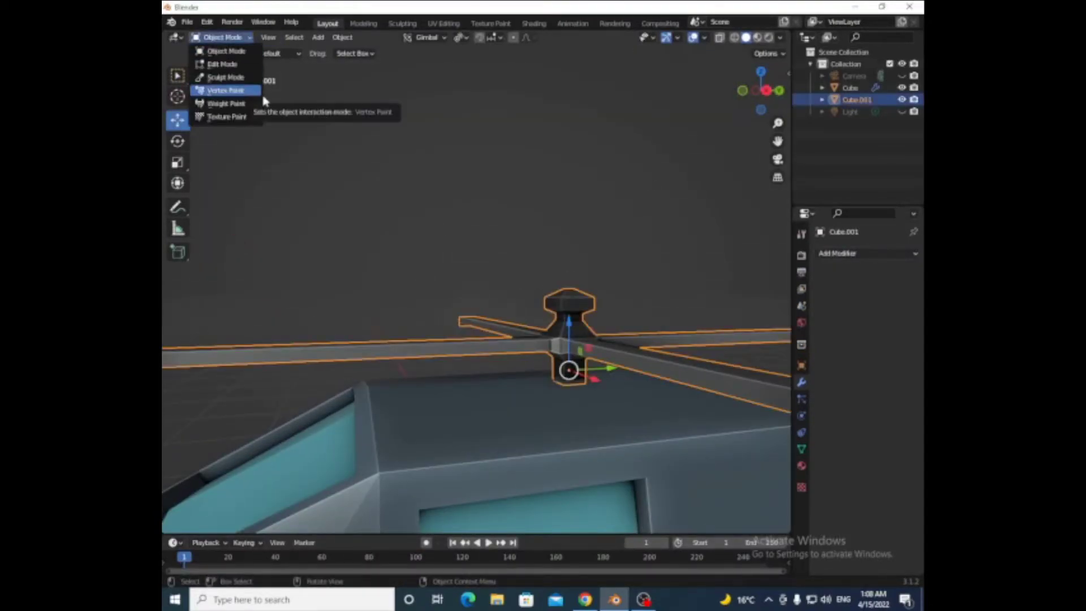
{"action": "left_click", "coordinate": [218, 73]}
- Grow the selection around the hub faces and duplicate them with Shift+D
{"action": "middle_click_drag", "start_coordinate": [560, 328], "coordinate": [565, 402]}
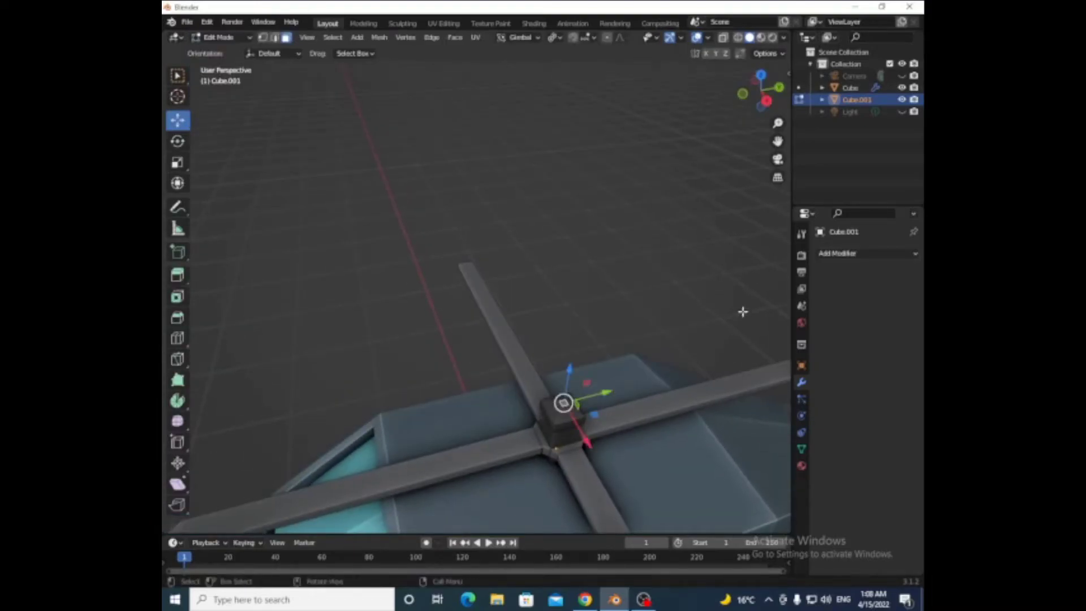
{"action": "key", "text": "ctrl+KP_Add"}
{"action": "middle_click_drag", "start_coordinate": [743, 312], "coordinate": [728, 150]}
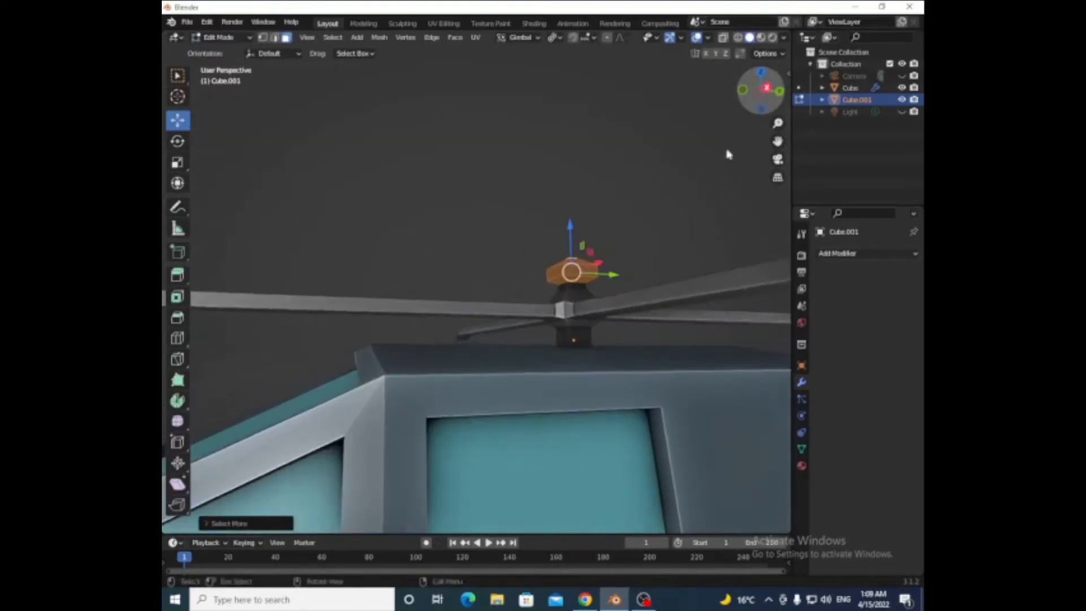
{"action": "key", "text": "shift+d"}
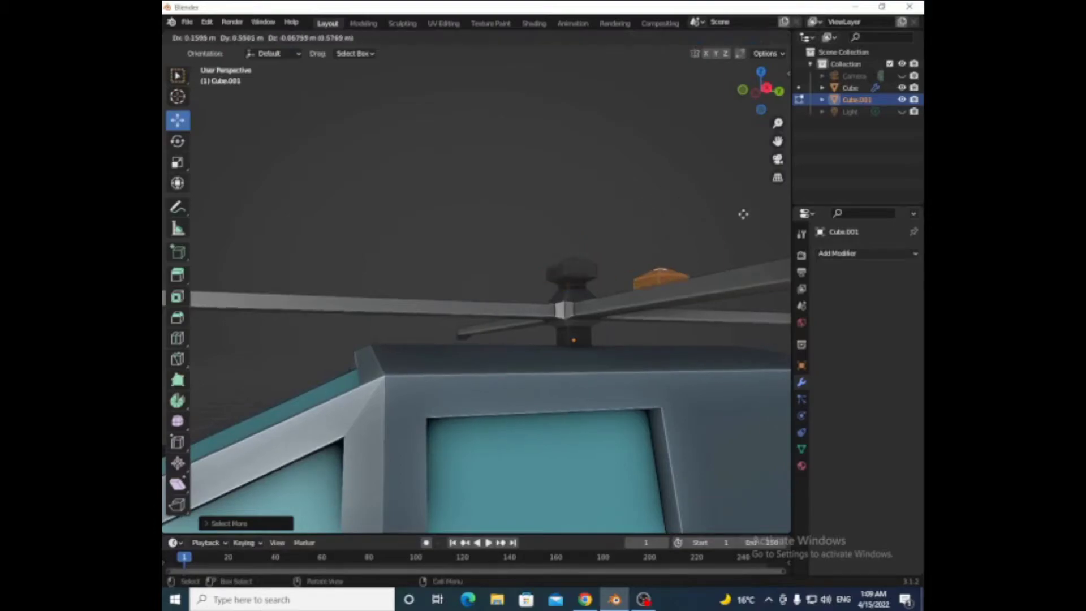
{"action": "left_click", "coordinate": [745, 213]}
{"action": "middle_click_drag", "start_coordinate": [744, 213], "coordinate": [749, 144]}
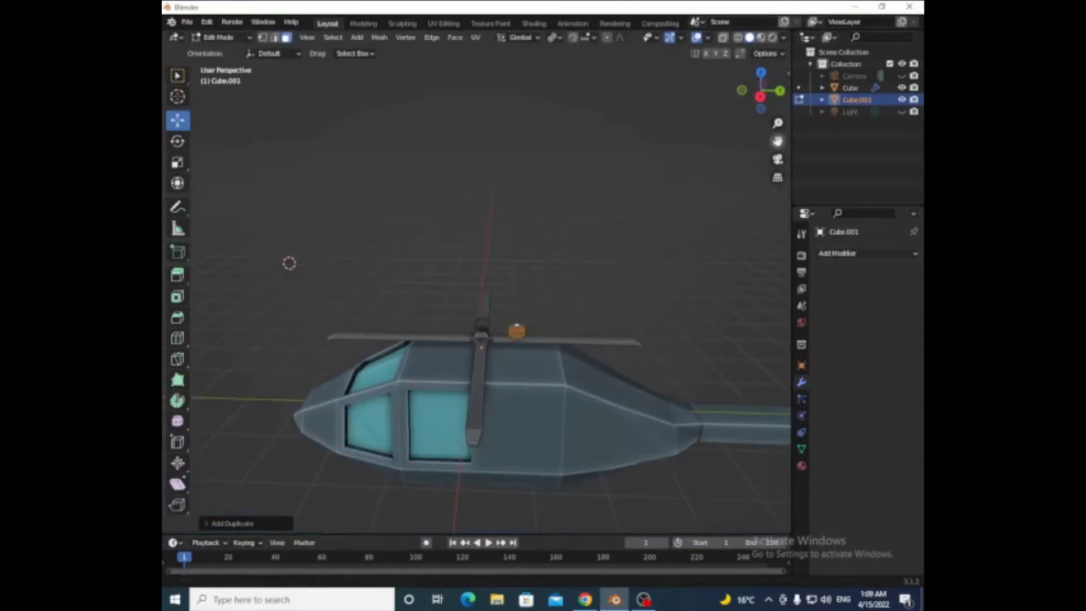
- Move the duplicate hub along Y to the tail and tilt it 9° about Y
{"action": "middle_click_drag", "start_coordinate": [752, 328], "coordinate": [555, 308], "text": "shift"}
{"action": "key", "text": "g"}
{"action": "key", "text": "y"}
{"action": "left_click", "coordinate": [766, 360]}
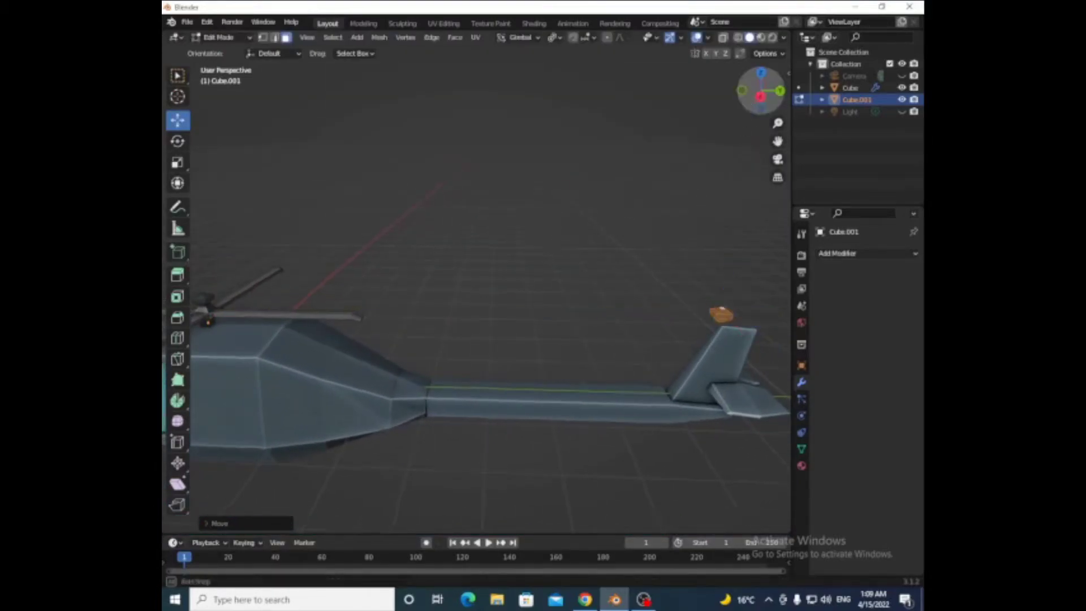
{"action": "middle_click_drag", "start_coordinate": [766, 360], "coordinate": [701, 331]}
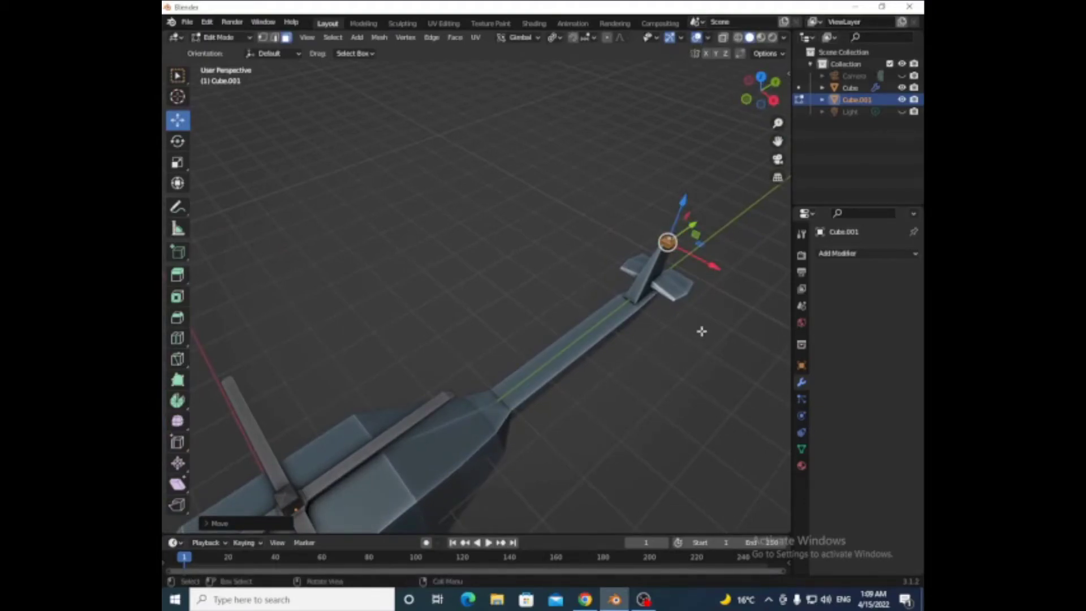
{"action": "key", "text": "r"}
{"action": "key", "text": "y"}
{"action": "key", "text": "Return"}
- Lower the hub along Z and adjust it along X, checking in front orthographic view
{"action": "middle_click_drag", "start_coordinate": [701, 331], "coordinate": [512, 274]}
{"action": "left_click_drag", "start_coordinate": [512, 274], "coordinate": [512, 357]}
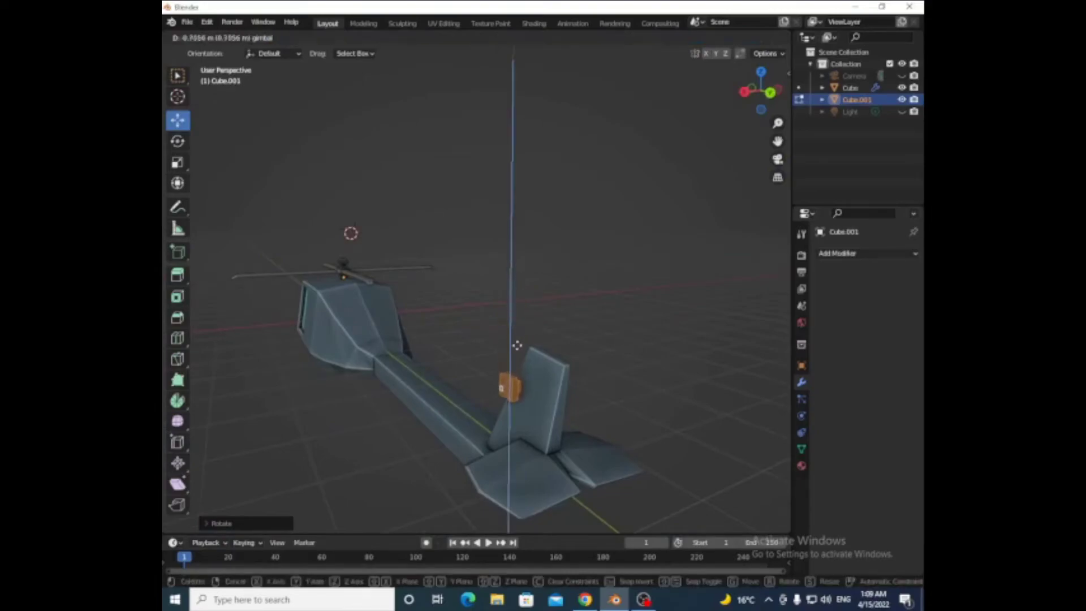
{"action": "left_click_drag", "start_coordinate": [488, 407], "coordinate": [453, 412]}
{"action": "left_click_drag", "start_coordinate": [758, 96], "coordinate": [758, 89]}
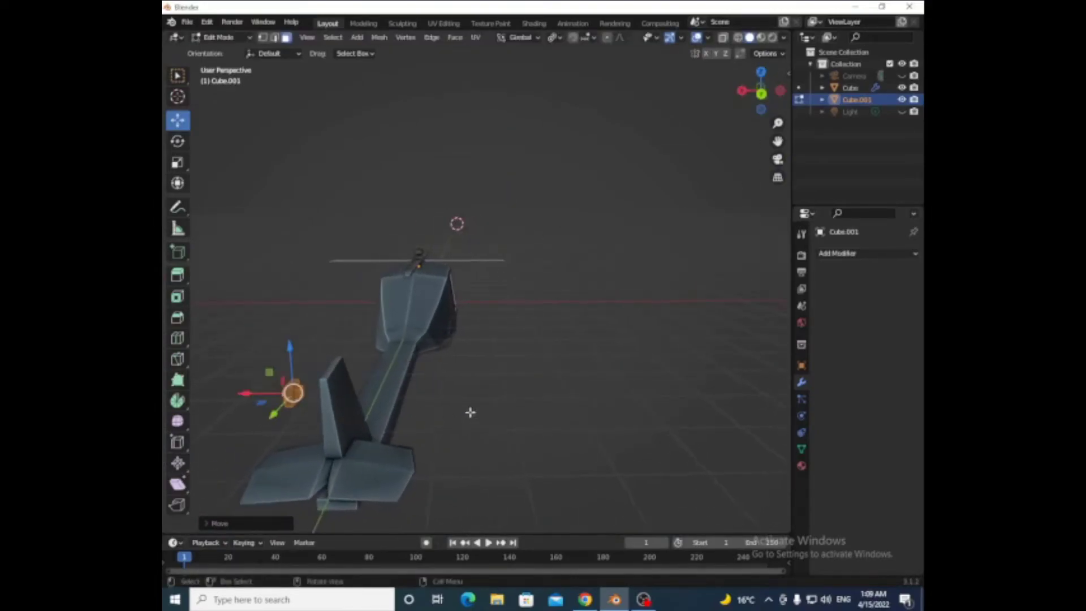
{"action": "key", "text": "KP_1"}
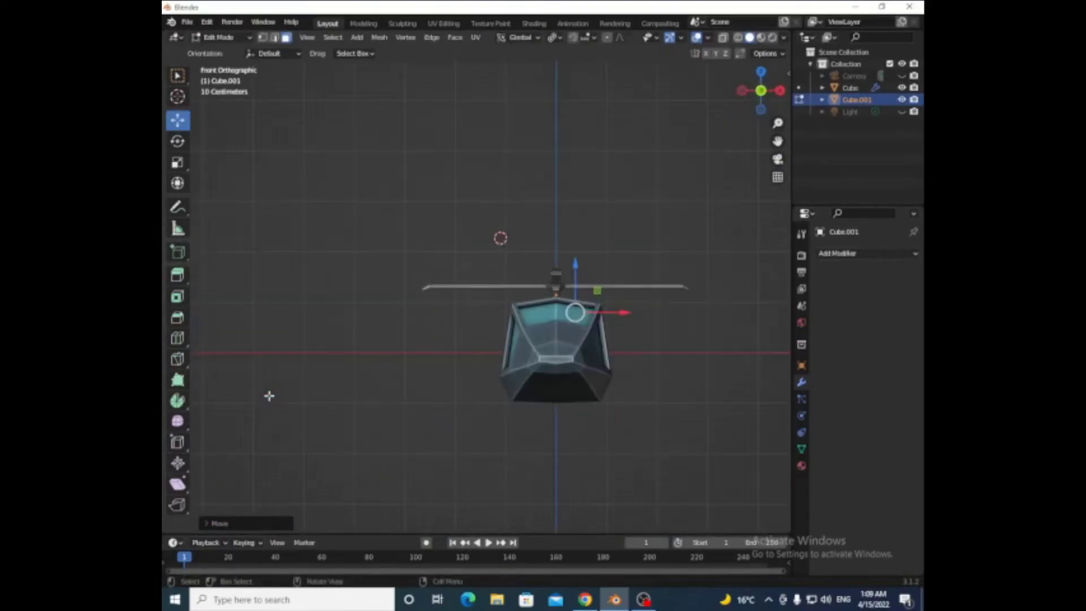
{"action": "key", "text": "KP_8"}
{"action": "key", "text": "KP_8"}
{"action": "scroll", "coordinate": [269, 395], "scroll_direction": "up", "scroll_amount": 5}
{"action": "left_click_drag", "start_coordinate": [595, 272], "coordinate": [586, 271]}
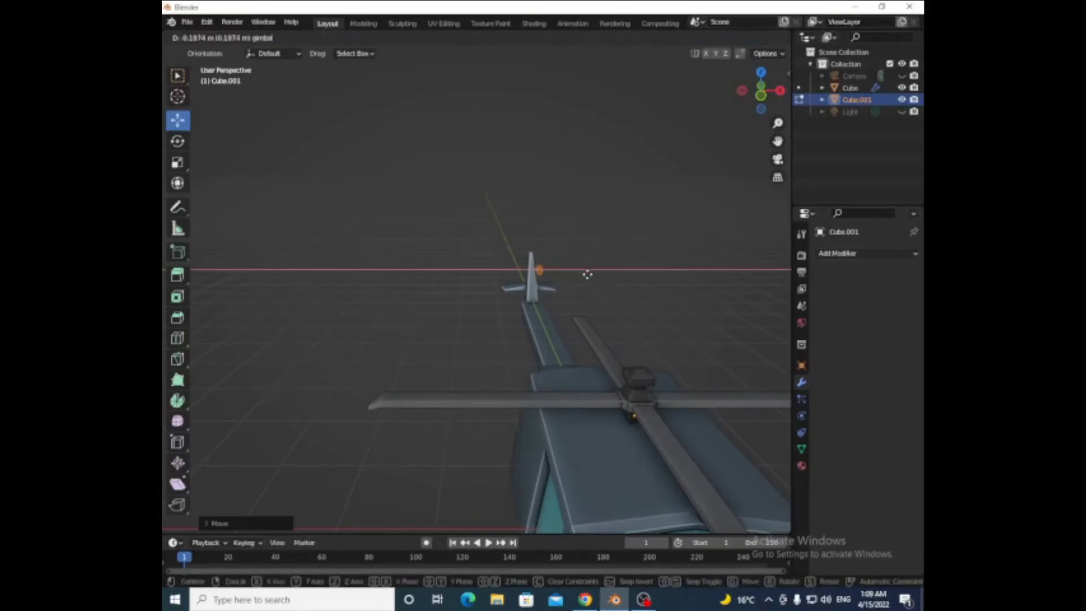
- Slide the hub along Y and push it sideways against the tail fin
{"action": "middle_click_drag", "start_coordinate": [725, 124], "coordinate": [770, 354]}
{"action": "left_click_drag", "start_coordinate": [771, 355], "coordinate": [786, 354]}
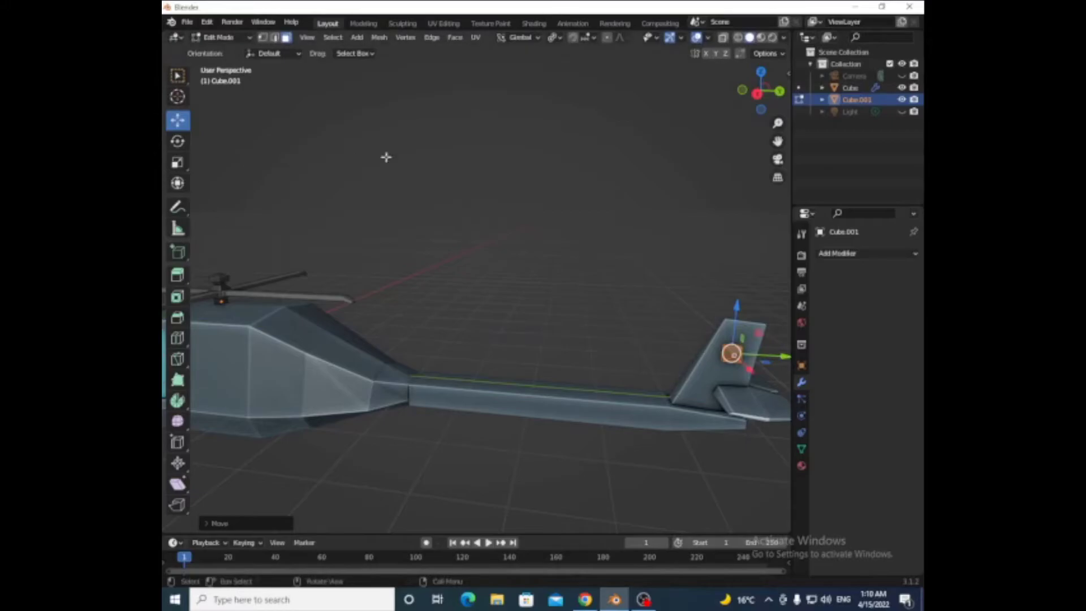
{"action": "middle_click_drag", "start_coordinate": [386, 157], "coordinate": [628, 270]}
{"action": "left_click_drag", "start_coordinate": [633, 270], "coordinate": [665, 273]}
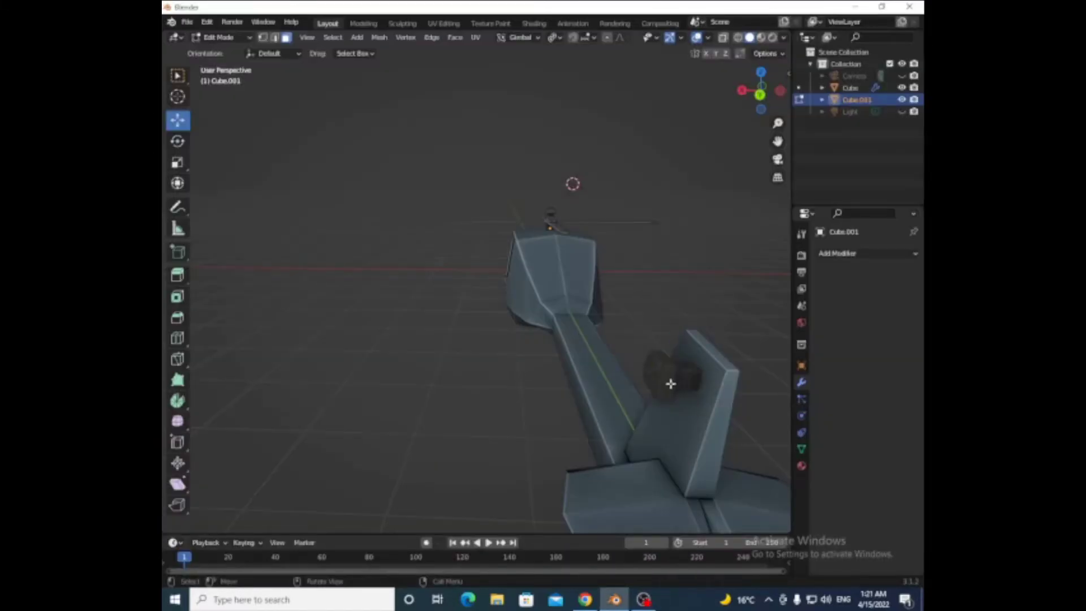
{"action": "left_click", "coordinate": [669, 381], "text": "ctrl"}
{"action": "mouse_move", "coordinate": [667, 390]}
{"action": "middle_mouse_down"}
{"action": "mouse_move", "coordinate": [725, 206]}
{"action": "mouse_move", "coordinate": [739, 238]}
{"action": "mouse_move", "coordinate": [725, 152]}
{"action": "middle_mouse_up"}
{"action": "scroll", "coordinate": [748, 205], "scroll_direction": "up", "scroll_amount": 6}
{"action": "scroll", "coordinate": [748, 205], "scroll_direction": "down", "scroll_amount": 5}
{"action": "scroll", "coordinate": [725, 152], "scroll_direction": "up", "scroll_amount": 3}
- Extrude and scale the small block's faces to start the tail rotor's four arms
{"action": "scroll", "coordinate": [725, 152], "scroll_direction": "down", "scroll_amount": 3}
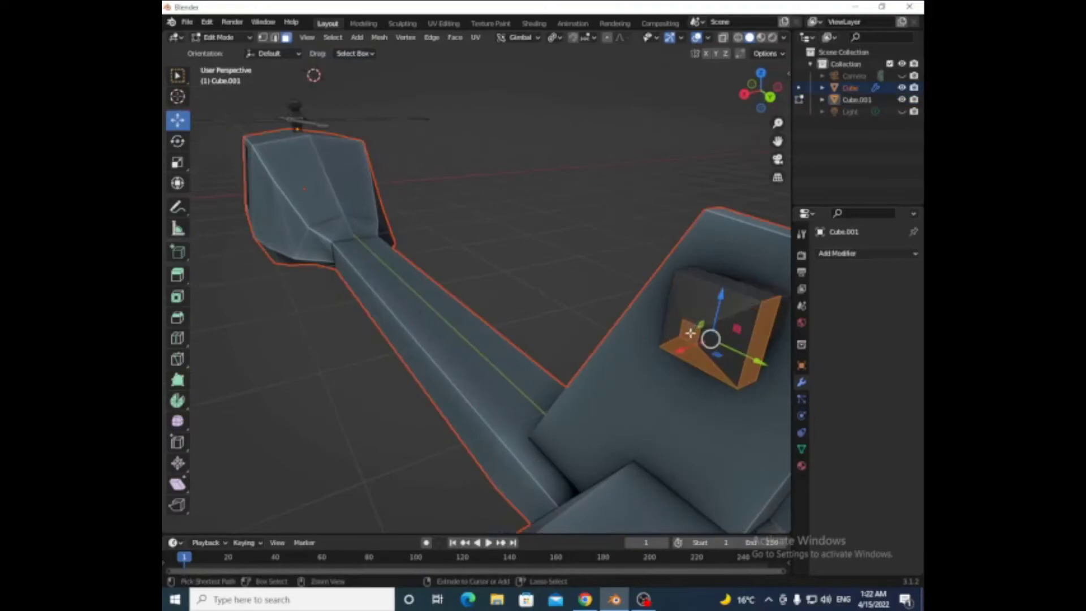
{"action": "scroll", "coordinate": [651, 339], "scroll_direction": "up", "scroll_amount": 4}
{"action": "mouse_move", "coordinate": [650, 340]}
{"action": "middle_mouse_down"}
{"action": "mouse_move", "coordinate": [602, 507]}
{"action": "mouse_move", "coordinate": [775, 436]}
{"action": "mouse_move", "coordinate": [681, 388]}
{"action": "middle_mouse_up"}
{"action": "key", "text": "e"}
{"action": "left_click", "coordinate": [735, 422]}
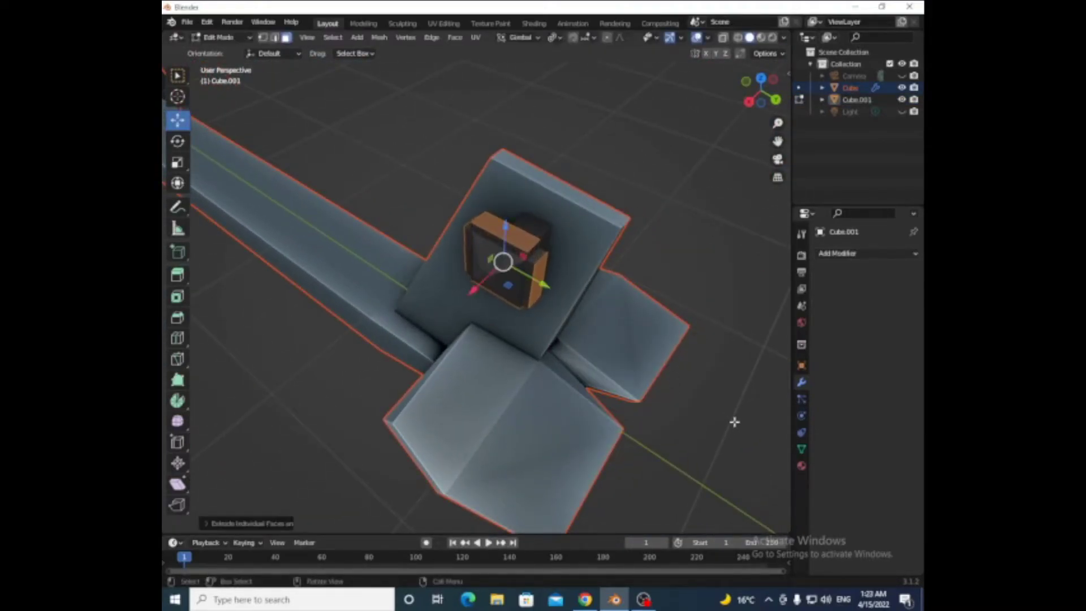
{"action": "key", "text": "s"}
{"action": "left_click", "coordinate": [681, 385]}
{"action": "key", "text": "e"}
{"action": "left_click", "coordinate": [701, 388]}
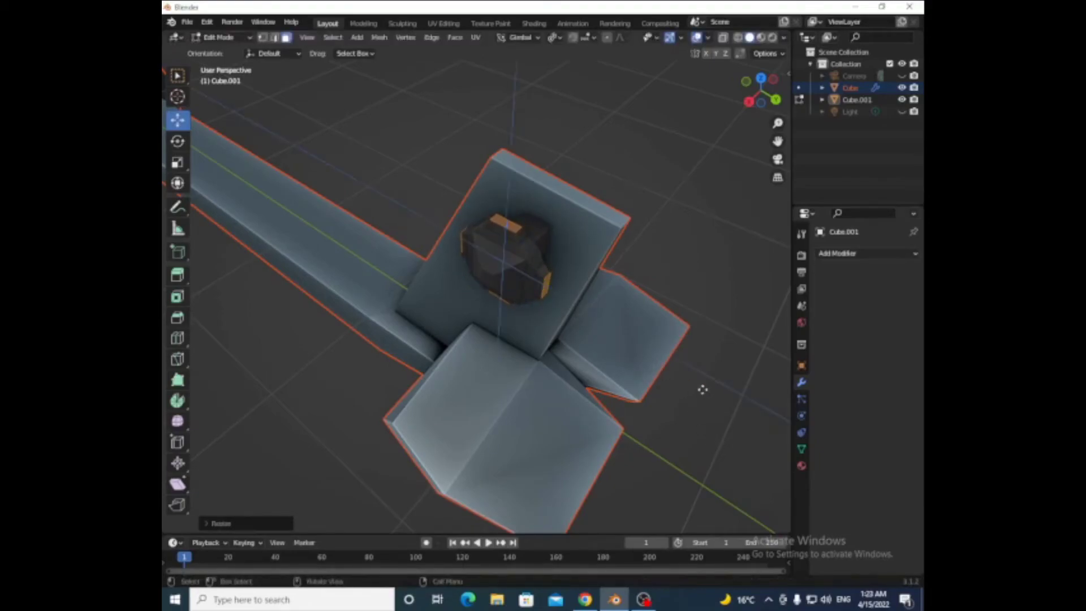
- Extrude the arms into long blades, scale the rotor and move it along X against the fin
{"action": "key", "text": "e"}
{"action": "left_click", "coordinate": [701, 322]}
{"action": "key", "text": "KP_3"}
{"action": "key", "text": "e"}
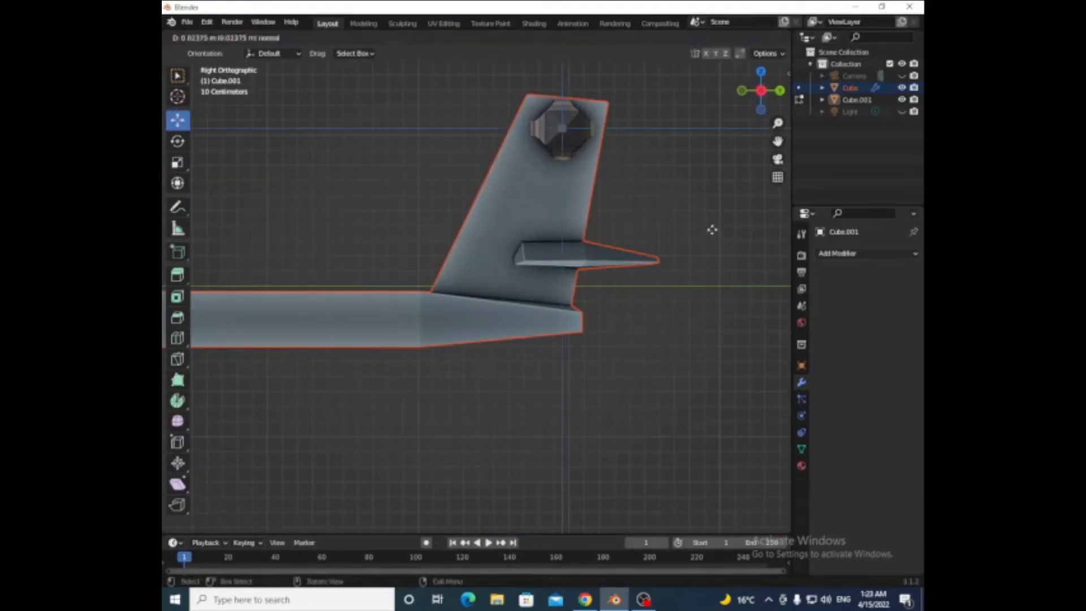
{"action": "left_click", "coordinate": [689, 166]}
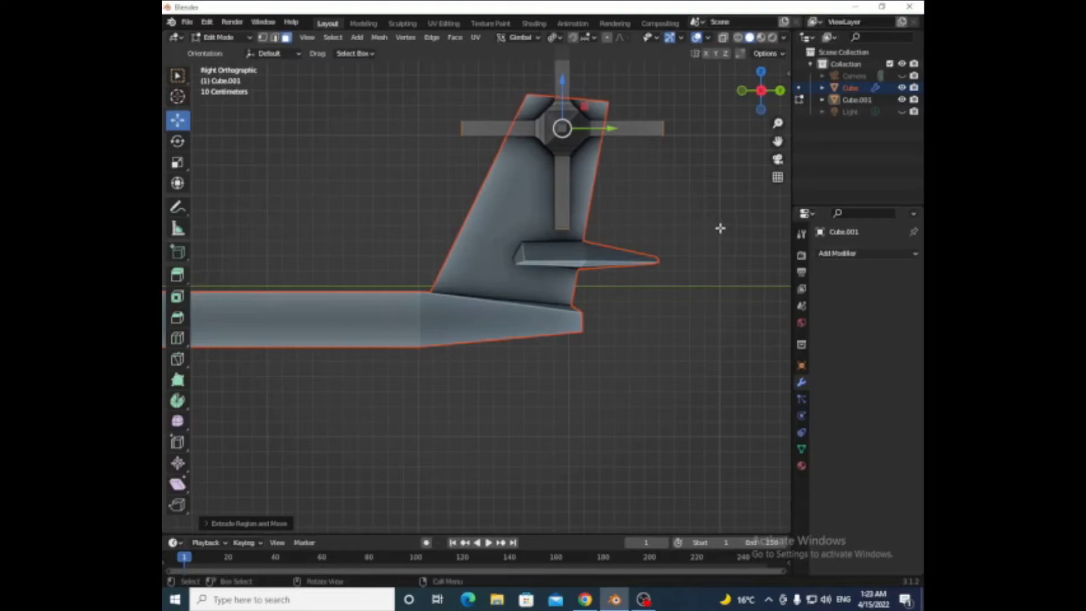
{"action": "middle_click_drag", "start_coordinate": [706, 223], "coordinate": [708, 250]}
{"action": "key", "text": "s"}
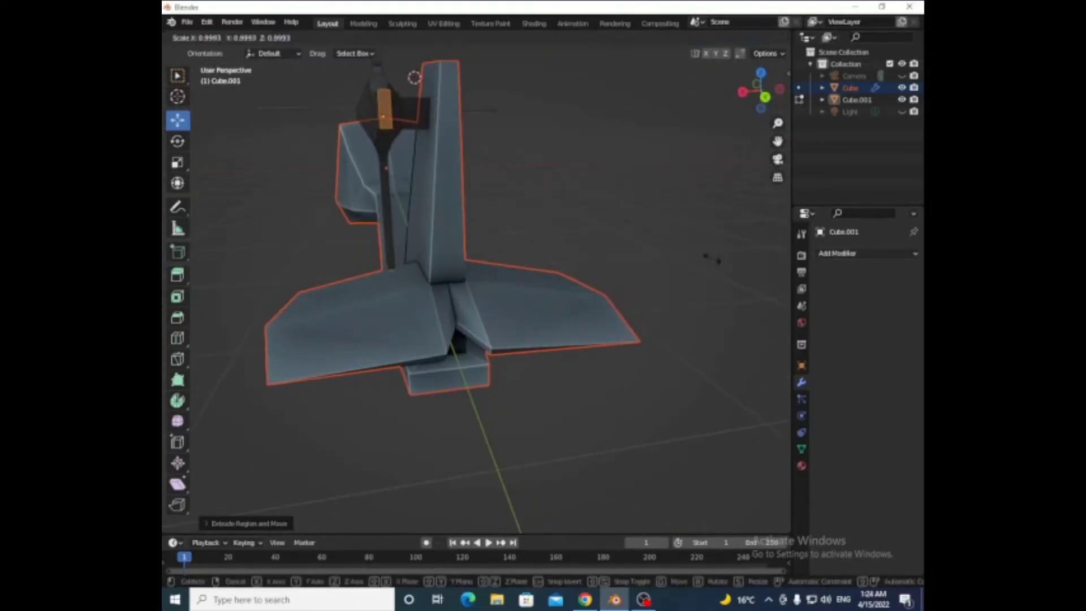
{"action": "left_click", "coordinate": [324, 113]}
{"action": "left_click_drag", "start_coordinate": [324, 113], "coordinate": [339, 113]}
- Resize the tail rotor to its final size, cancelling a second resize attempt
{"action": "middle_click_drag", "start_coordinate": [339, 113], "coordinate": [630, 154]}
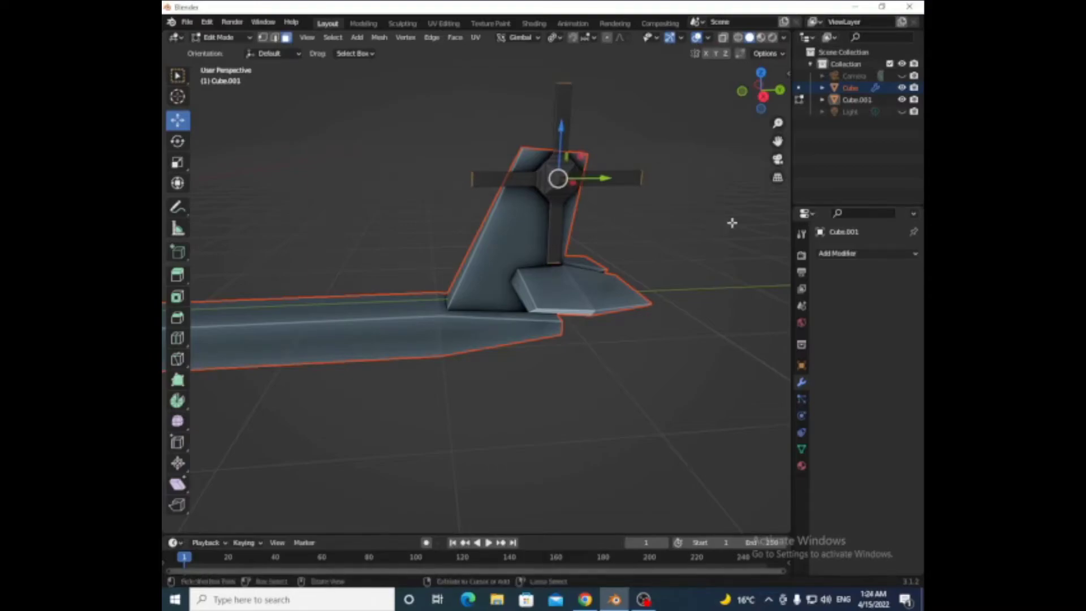
{"action": "key", "text": "s"}
{"action": "left_click", "coordinate": [368, 202]}
{"action": "middle_click_drag", "start_coordinate": [368, 203], "coordinate": [711, 206]}
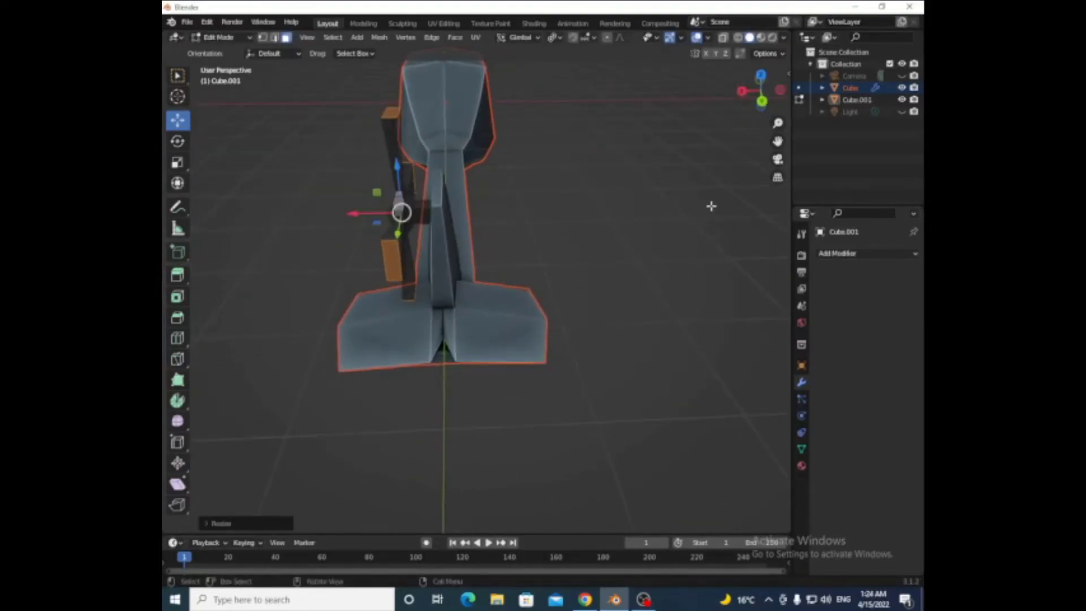
{"action": "key", "text": "s"}
{"action": "key", "text": "Escape"}
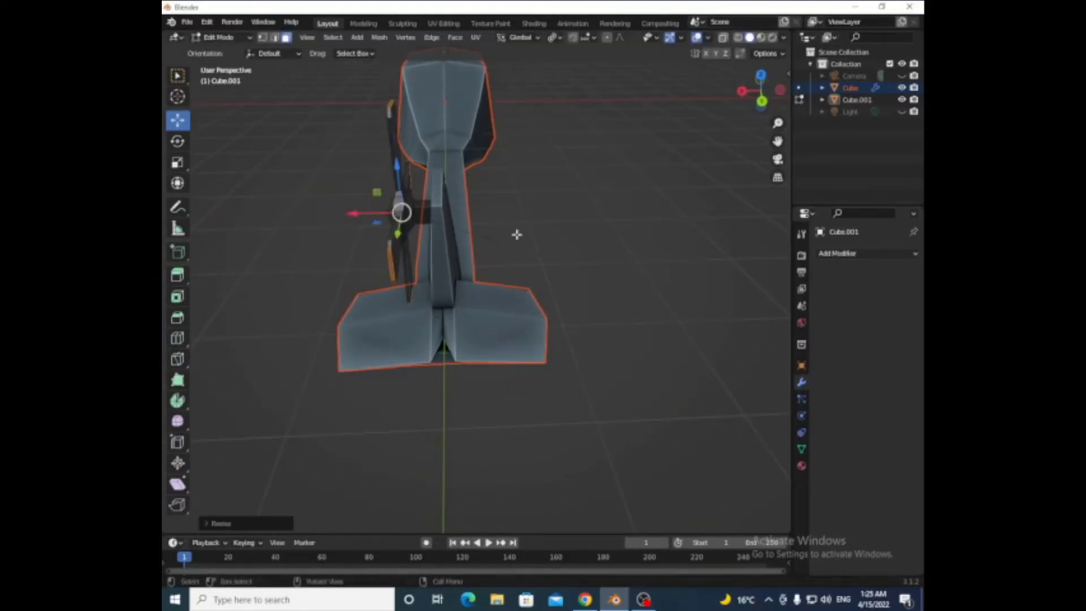
{"action": "key", "text": "s"}
{"action": "key", "text": "x"}
{"action": "left_click", "coordinate": [359, 216]}
{"action": "middle_click_drag", "start_coordinate": [674, 239], "coordinate": [649, 193]}
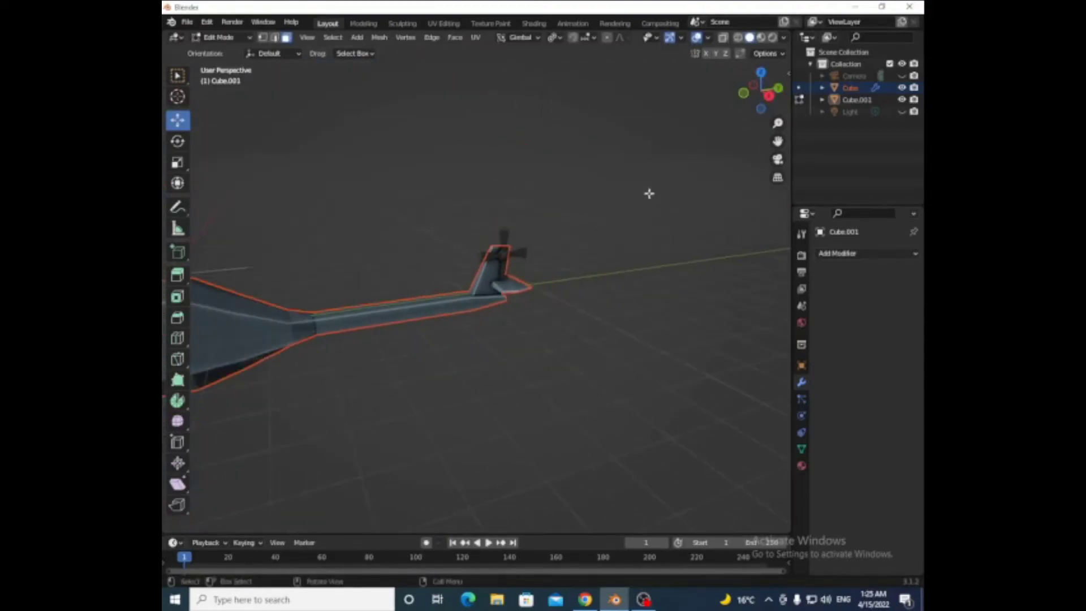
{"action": "left_click_drag", "start_coordinate": [787, 141], "coordinate": [666, 268]}
- Select the whole main rotor, try then cancel enlarging it, and bring up UV Editing
{"action": "key", "text": "ctrl+l"}
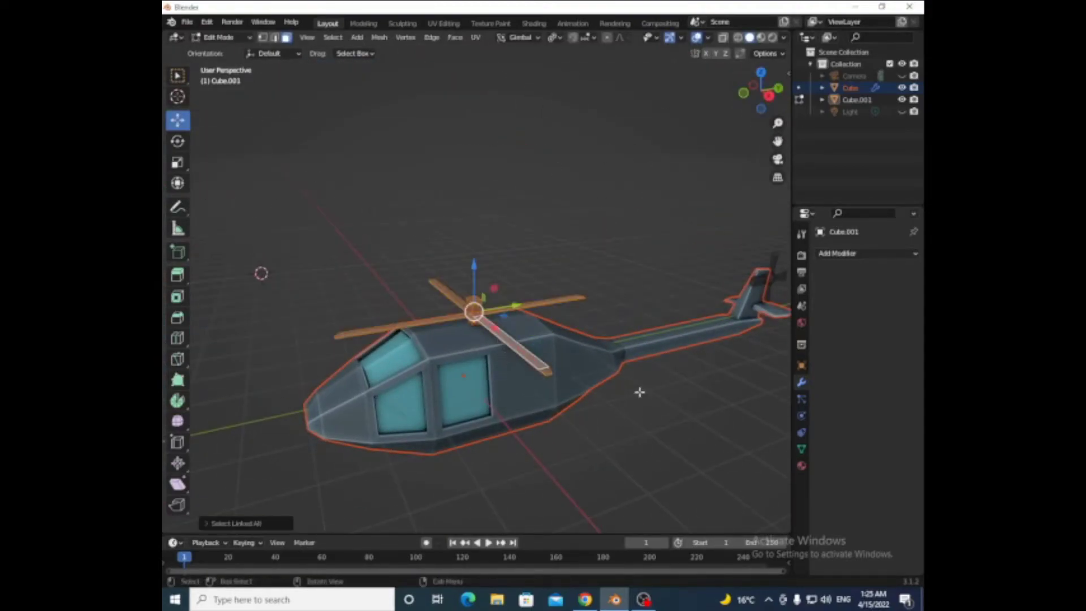
{"action": "key", "text": "s"}
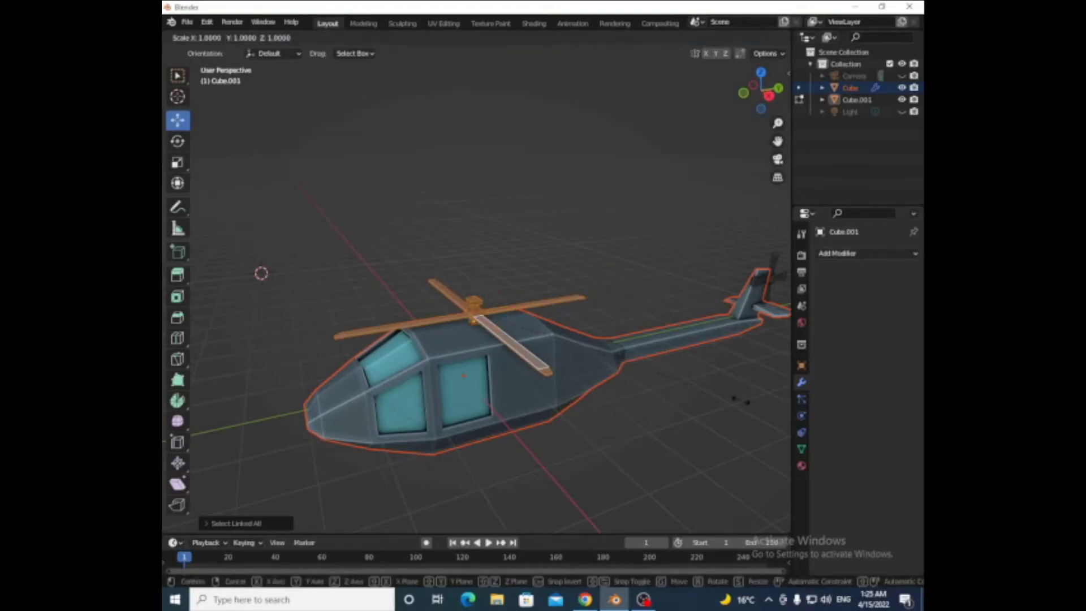
{"action": "key", "text": "Escape"}
{"action": "mouse_move", "coordinate": [679, 461]}
{"action": "middle_mouse_down"}
{"action": "mouse_move", "coordinate": [623, 441]}
{"action": "mouse_move", "coordinate": [273, 121]}
{"action": "middle_mouse_up"}
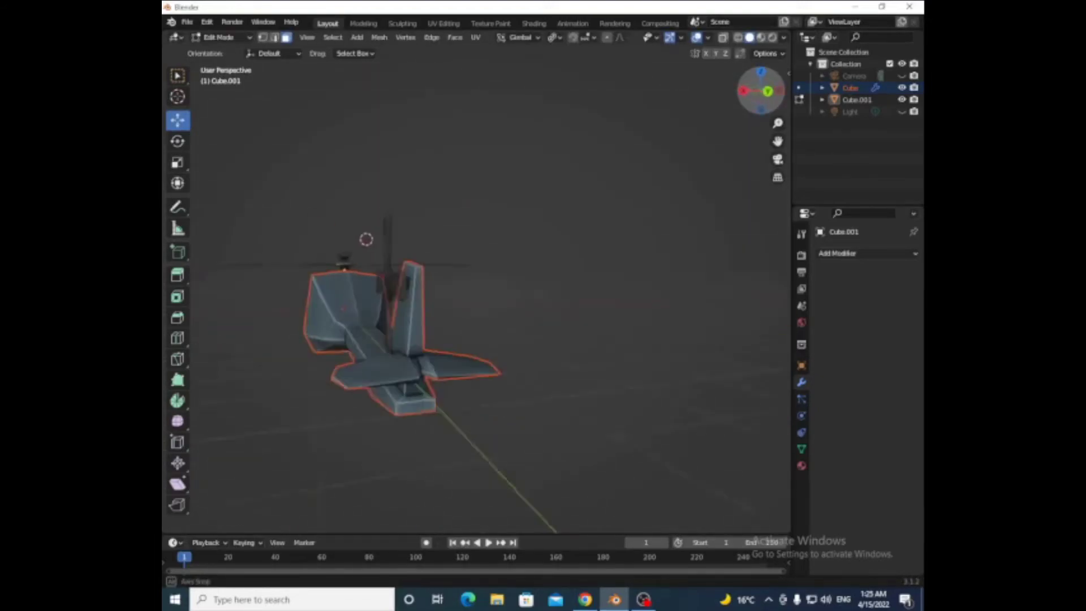
{"action": "scroll", "coordinate": [698, 193], "scroll_direction": "up", "scroll_amount": 3}
{"action": "scroll", "coordinate": [698, 193], "scroll_direction": "up", "scroll_amount": 2}
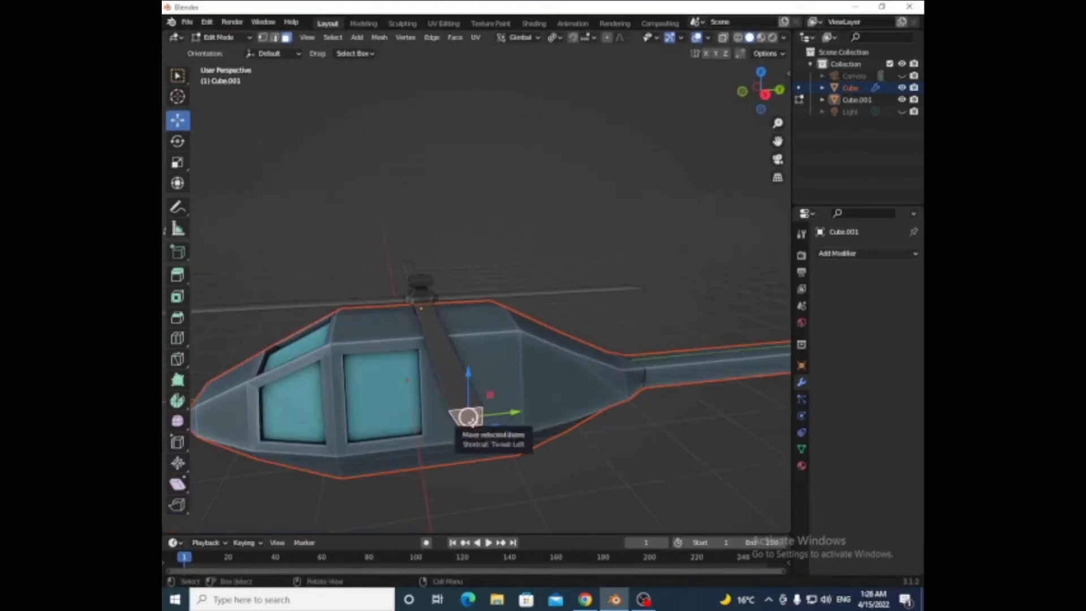
{"action": "mouse_move", "coordinate": [467, 417]}
{"action": "middle_mouse_down"}
{"action": "mouse_move", "coordinate": [429, 242]}
{"action": "mouse_move", "coordinate": [507, 261]}
{"action": "middle_mouse_up"}
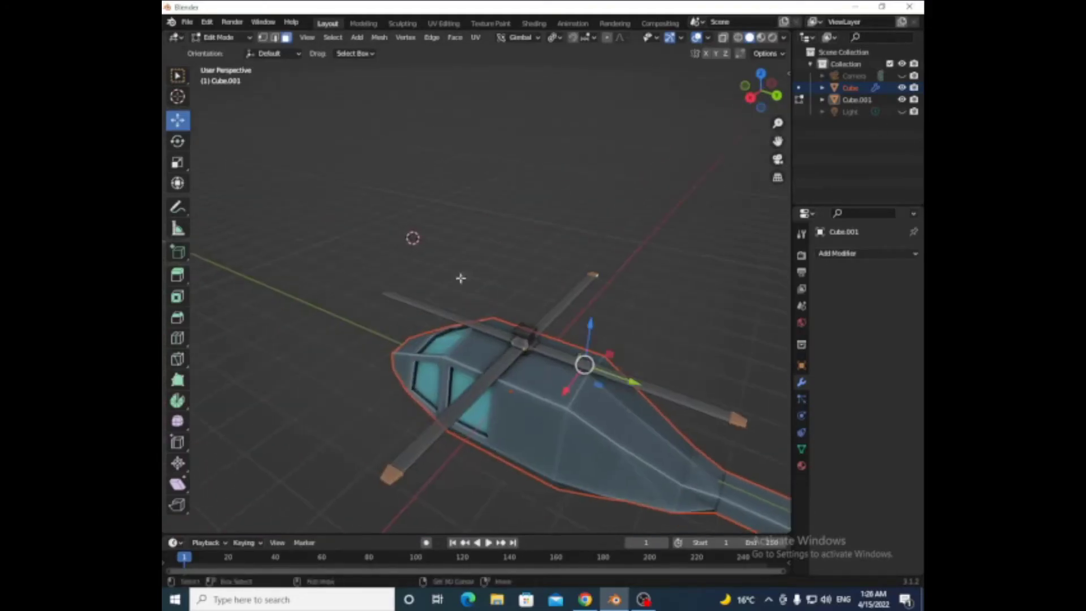
{"action": "scroll", "coordinate": [376, 424], "scroll_direction": "up", "scroll_amount": 3}
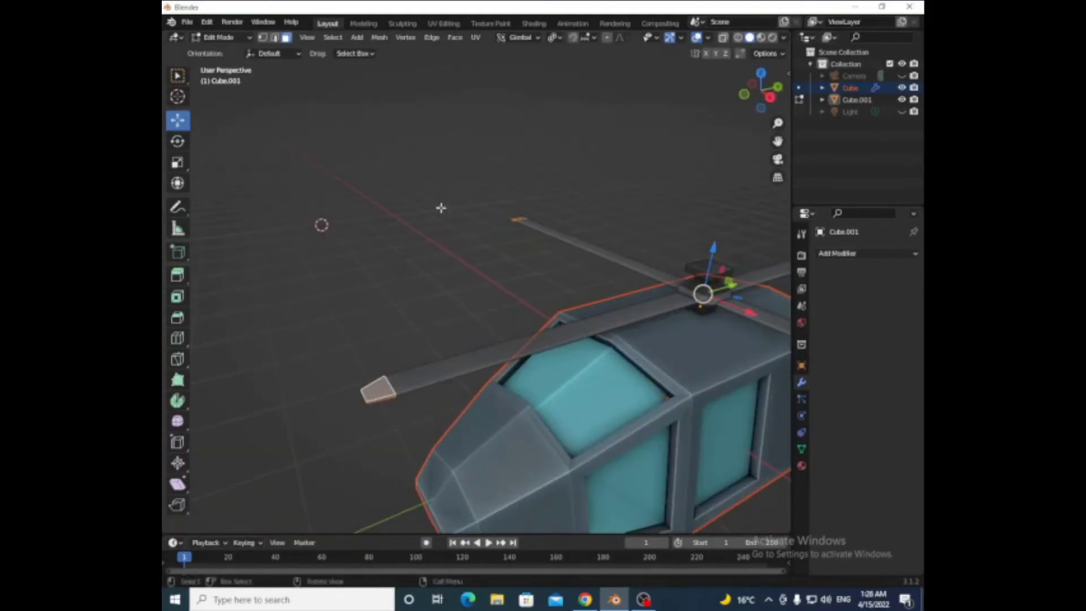
{"action": "left_click", "coordinate": [443, 23]}
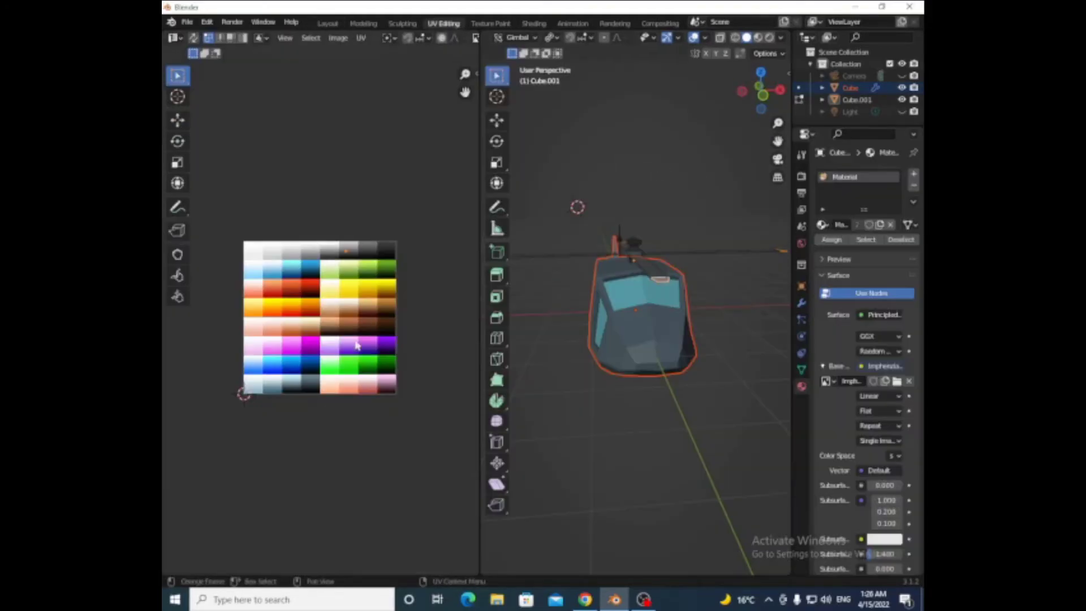
- Place the tail rotor's UVs on the orange palette swatch and inspect the tail from above
{"action": "left_click", "coordinate": [279, 383]}
{"action": "mouse_move", "coordinate": [592, 395]}
{"action": "middle_mouse_down"}
{"action": "mouse_move", "coordinate": [736, 200]}
{"action": "mouse_move", "coordinate": [641, 146]}
{"action": "middle_mouse_up"}
{"action": "left_click", "coordinate": [641, 146], "text": "alt"}
{"action": "left_click_drag", "start_coordinate": [760, 91], "coordinate": [763, 104]}
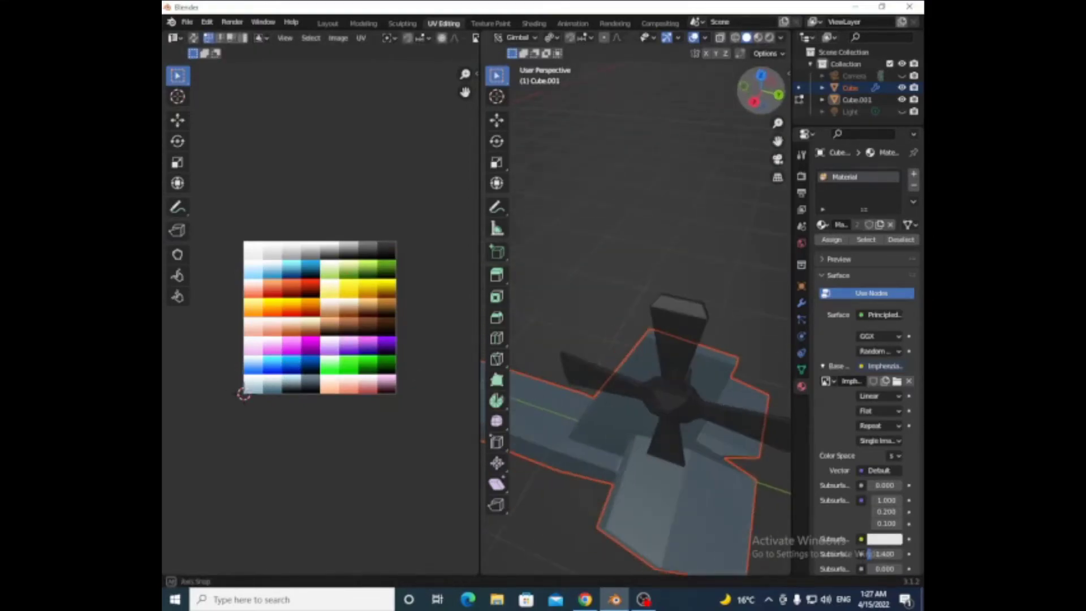
{"action": "middle_click_drag", "start_coordinate": [689, 314], "coordinate": [575, 497]}
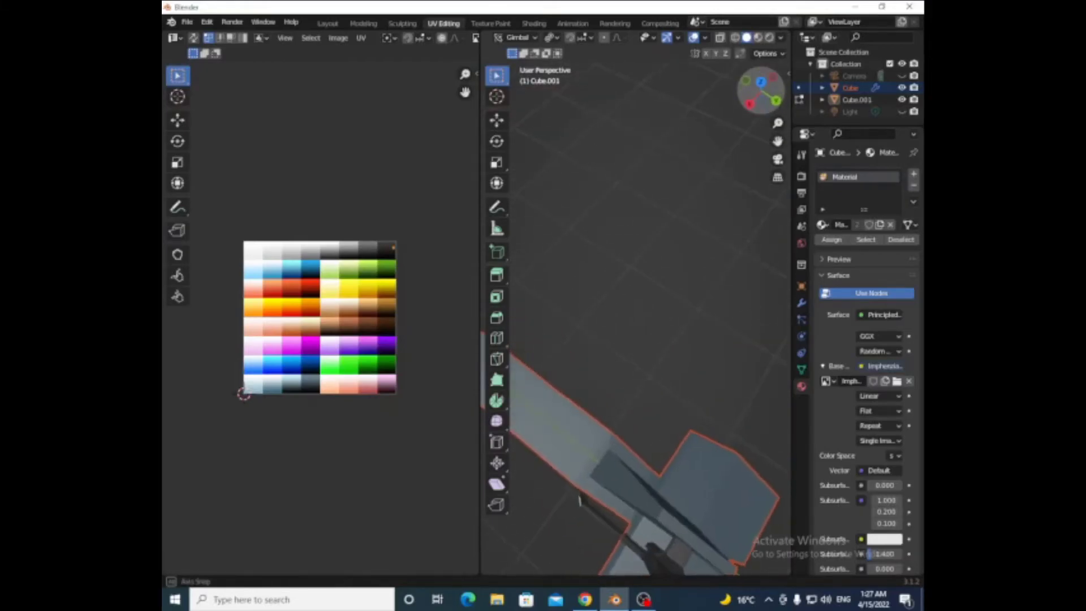
{"action": "scroll", "coordinate": [711, 168], "scroll_direction": "up", "scroll_amount": 2}
{"action": "scroll", "coordinate": [638, 214], "scroll_direction": "up", "scroll_amount": 4}
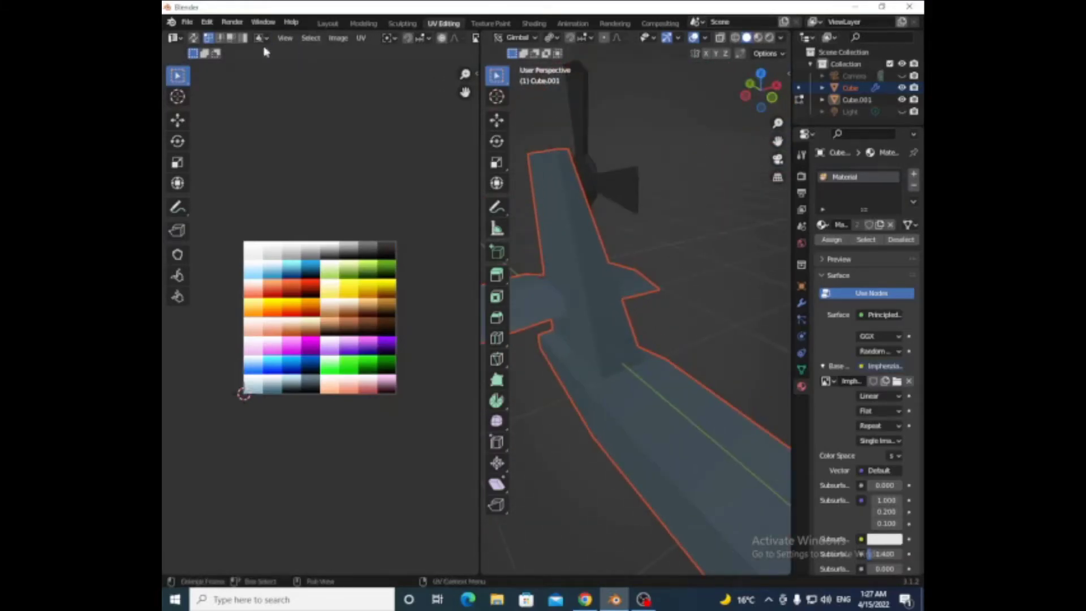
- In Layout, frame the tail rotor, select a blade-tip face, and check colours against the palette
{"action": "left_click", "coordinate": [327, 23]}
{"action": "key", "text": "KP_Decimal"}
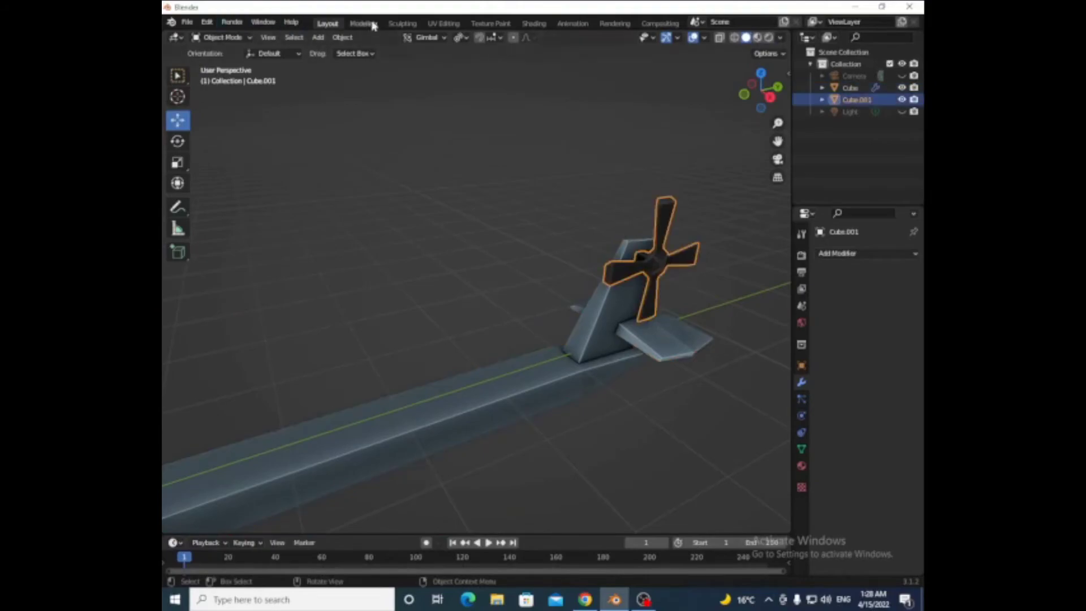
{"action": "key", "text": "Tab"}
{"action": "mouse_move", "coordinate": [761, 89]}
{"action": "left_mouse_down"}
{"action": "mouse_move", "coordinate": [691, 70]}
{"action": "mouse_move", "coordinate": [820, 169]}
{"action": "left_mouse_up"}
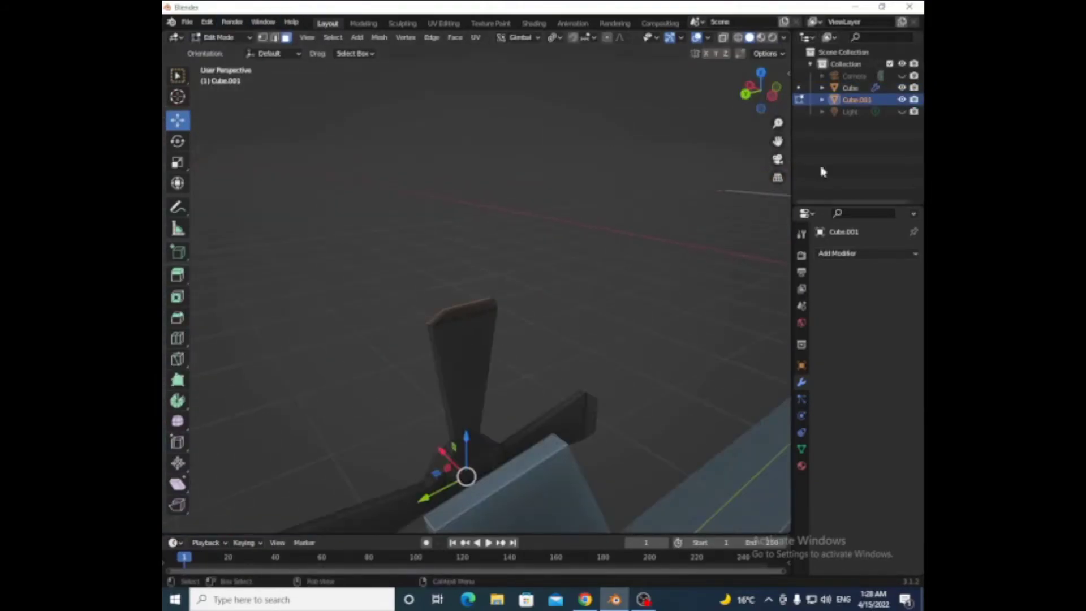
{"action": "left_click", "coordinate": [436, 315]}
{"action": "middle_click_drag", "start_coordinate": [768, 130], "coordinate": [543, 468]}
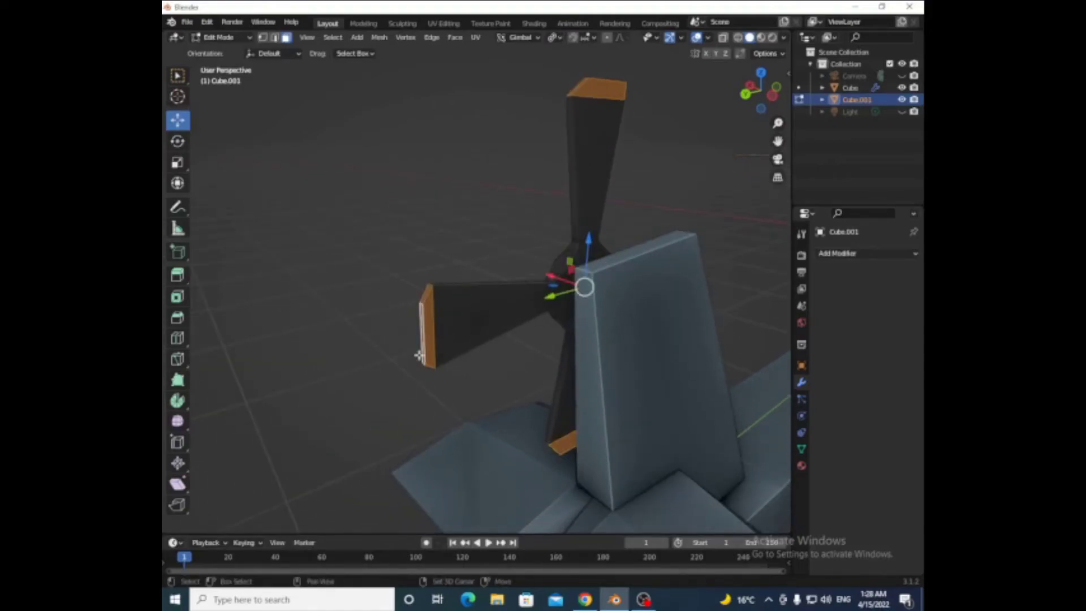
{"action": "left_click_drag", "start_coordinate": [761, 91], "coordinate": [468, 386]}
{"action": "middle_click_drag", "start_coordinate": [467, 386], "coordinate": [550, 195]}
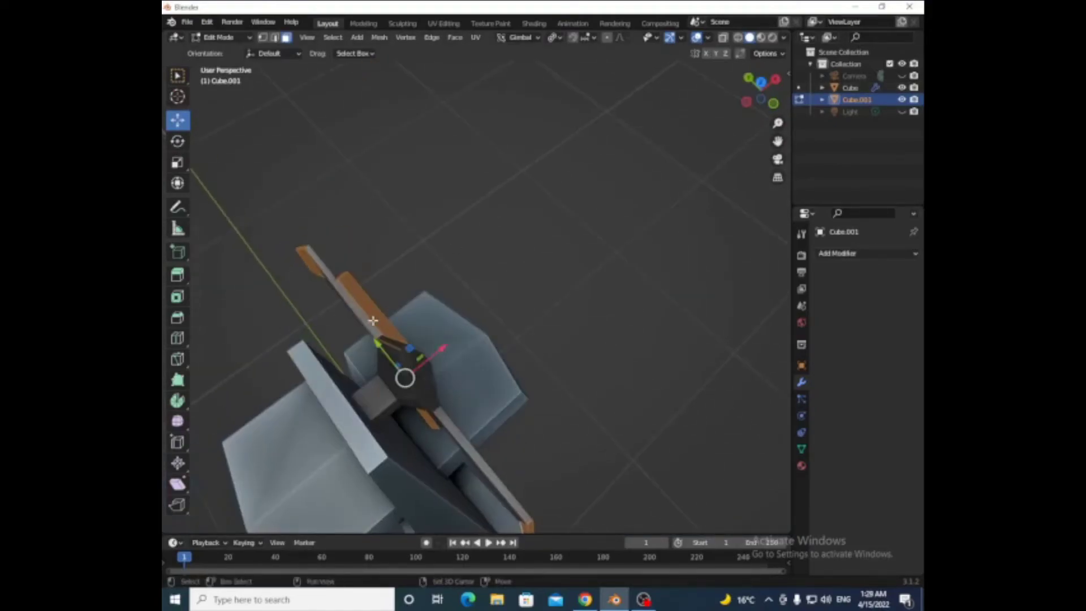
{"action": "middle_click_drag", "start_coordinate": [630, 426], "coordinate": [401, 416]}
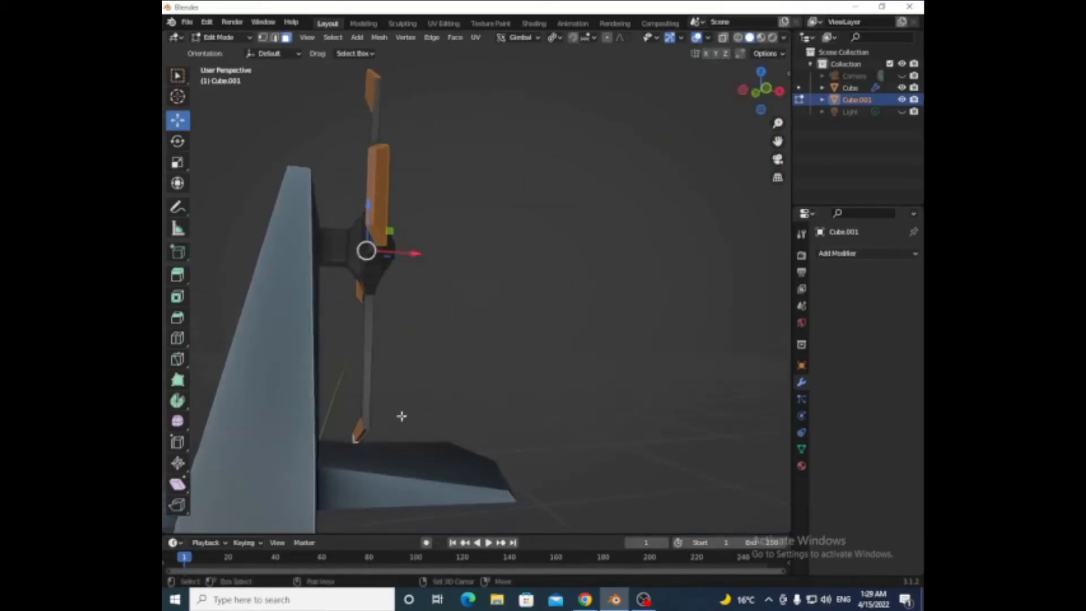
{"action": "left_click", "coordinate": [443, 23]}
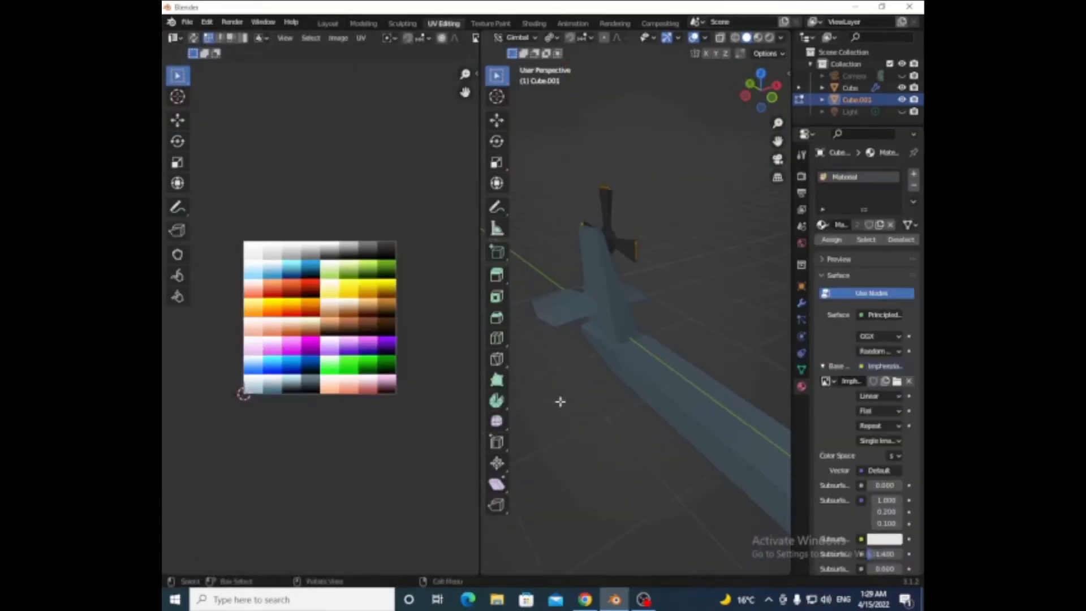
{"action": "left_click", "coordinate": [327, 24]}
{"action": "mouse_move", "coordinate": [488, 204]}
{"action": "middle_mouse_down"}
{"action": "mouse_move", "coordinate": [667, 160]}
{"action": "mouse_move", "coordinate": [591, 325]}
{"action": "middle_mouse_up"}
- In Edit Mode on the helicopter body, add an edge loop cut around the fuselage
{"action": "left_click", "coordinate": [388, 284]}
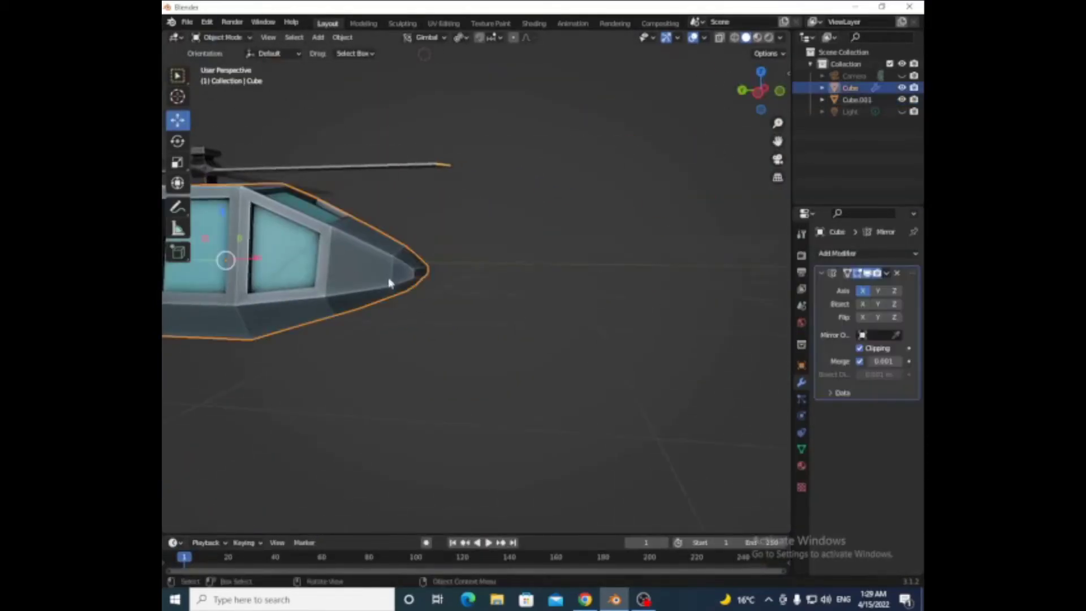
{"action": "key", "text": "KP_1"}
{"action": "key", "text": "Tab"}
{"action": "mouse_move", "coordinate": [630, 235]}
{"action": "middle_mouse_down"}
{"action": "mouse_move", "coordinate": [341, 192]}
{"action": "mouse_move", "coordinate": [407, 220]}
{"action": "mouse_move", "coordinate": [176, 326]}
{"action": "middle_mouse_up"}
{"action": "left_click", "coordinate": [177, 337]}
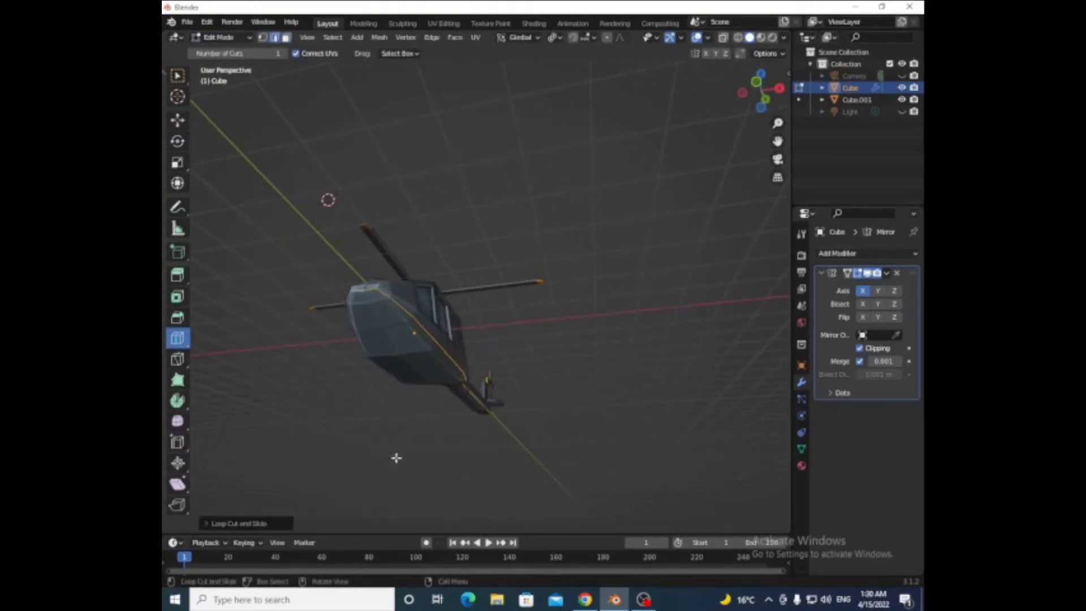
{"action": "middle_click_drag", "start_coordinate": [396, 458], "coordinate": [569, 424]}
{"action": "key", "text": "shift+space"}
{"action": "key", "text": "g"}
{"action": "scroll", "coordinate": [570, 424], "scroll_direction": "up", "scroll_amount": 5}
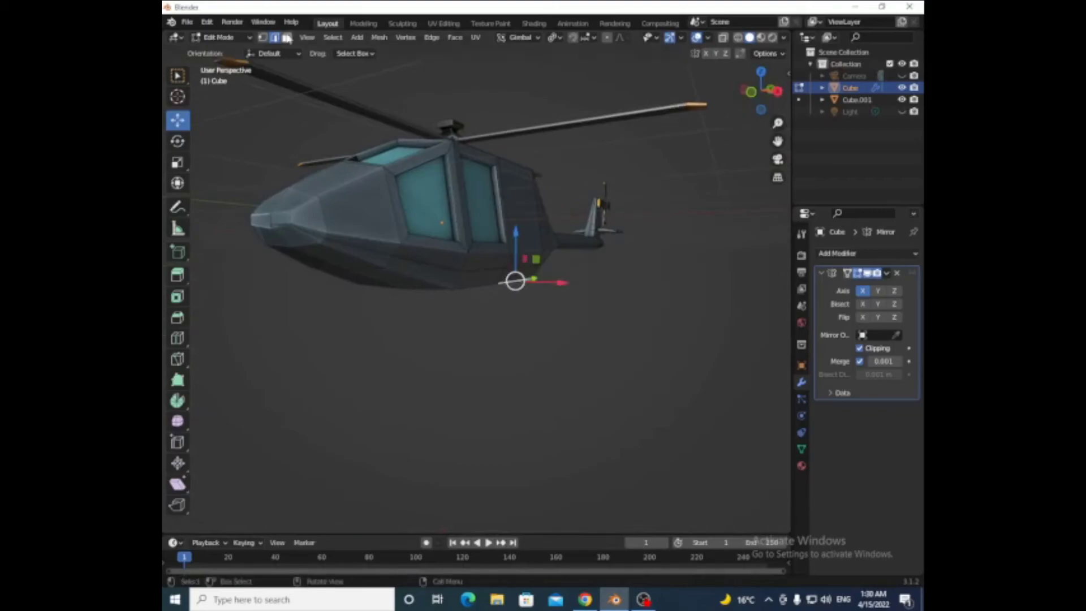
- Inset the fuselage's bottom face and extrude it down into a mounting block
{"action": "left_click", "coordinate": [287, 38]}
{"action": "key", "text": "i"}
{"action": "left_click", "coordinate": [616, 381]}
{"action": "key", "text": "e"}
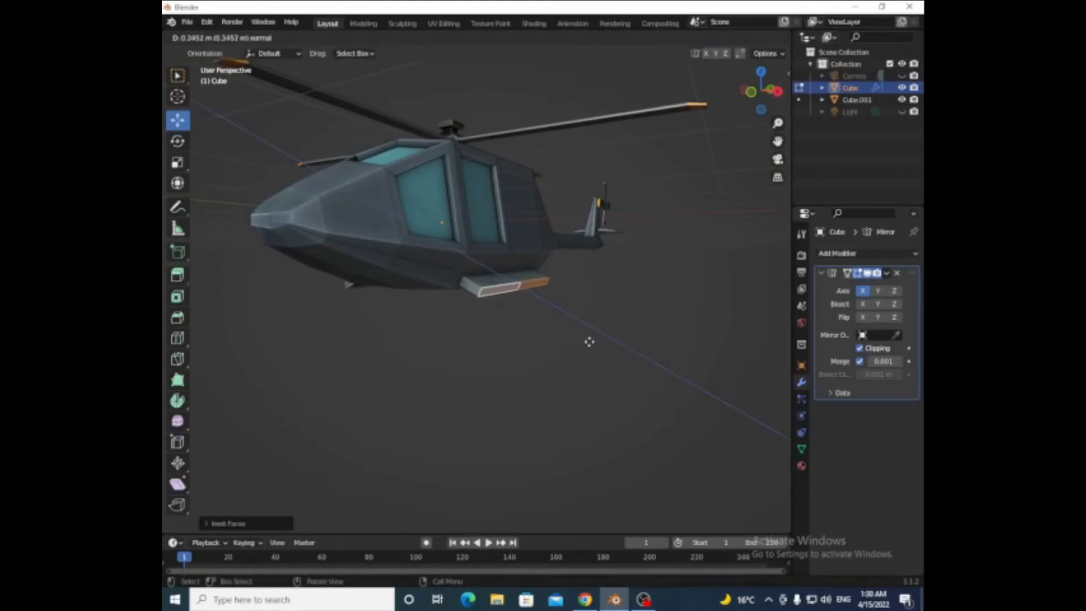
{"action": "left_click", "coordinate": [590, 342]}
{"action": "middle_click_drag", "start_coordinate": [589, 341], "coordinate": [509, 243]}
{"action": "key", "text": "g"}
- Select the underside block's bottom face and try an inset, then undo it
{"action": "left_click", "coordinate": [251, 69]}
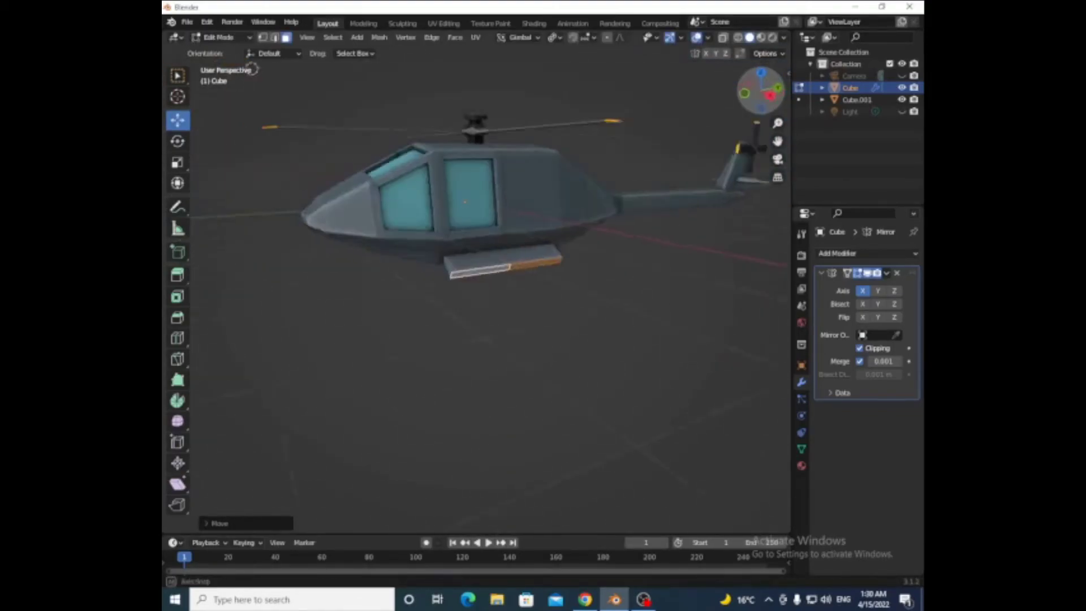
{"action": "middle_click_drag", "start_coordinate": [251, 69], "coordinate": [298, 146]}
{"action": "scroll", "coordinate": [715, 347], "scroll_direction": "up", "scroll_amount": 3}
{"action": "left_click", "coordinate": [698, 347]}
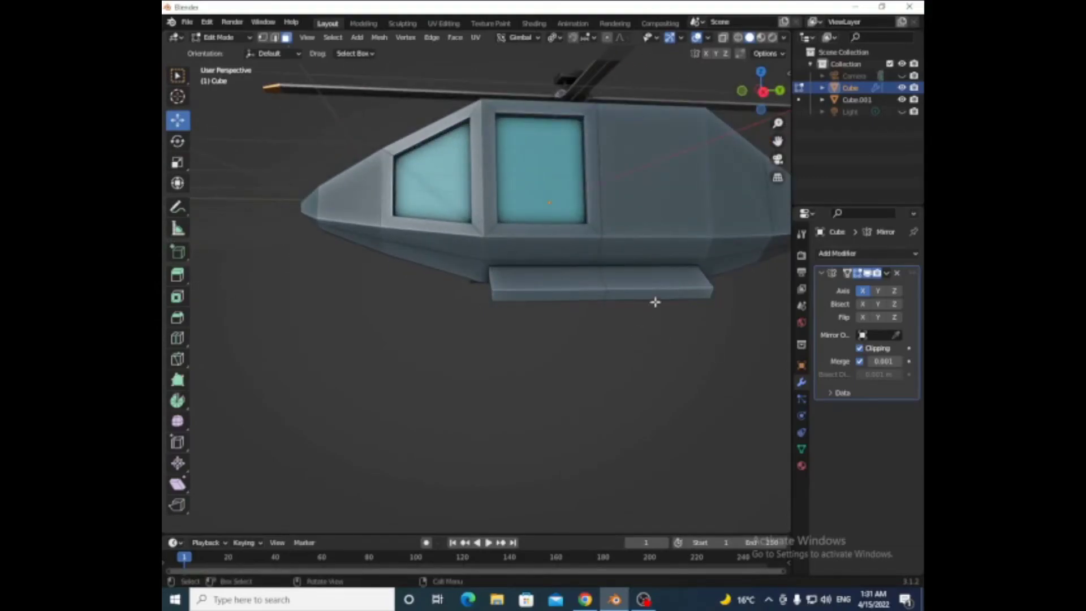
{"action": "left_click", "coordinate": [655, 302]}
{"action": "key", "text": "i"}
{"action": "left_click", "coordinate": [696, 365]}
{"action": "key", "text": "ctrl+z"}
- Scale the chosen bottom faces and extrude them down into two legs
{"action": "left_click", "coordinate": [577, 312], "text": "shift"}
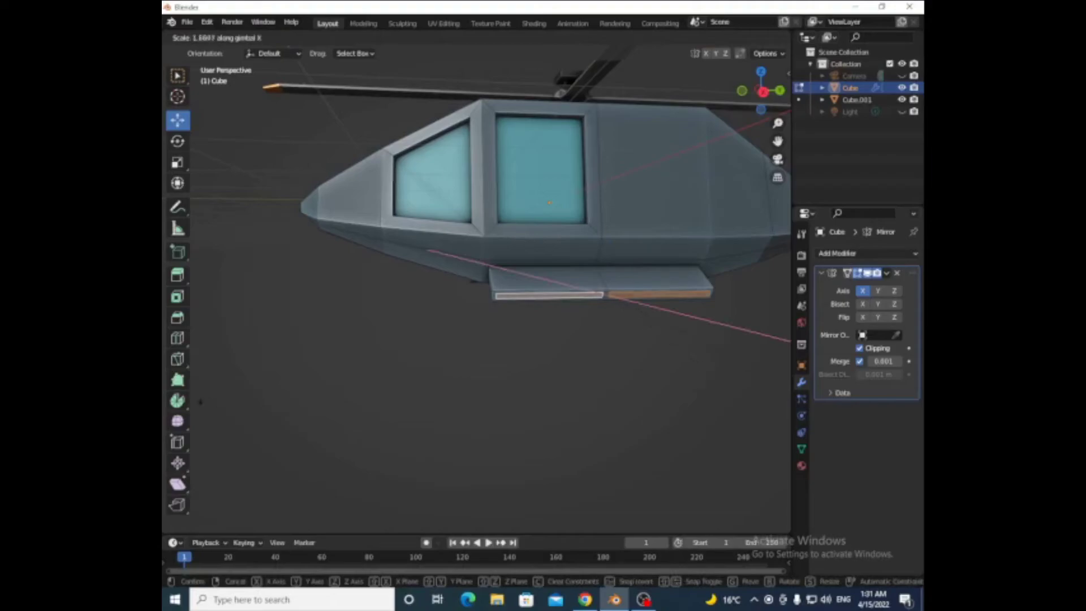
{"action": "key", "text": "x"}
{"action": "left_click", "coordinate": [674, 345]}
{"action": "key", "text": "e"}
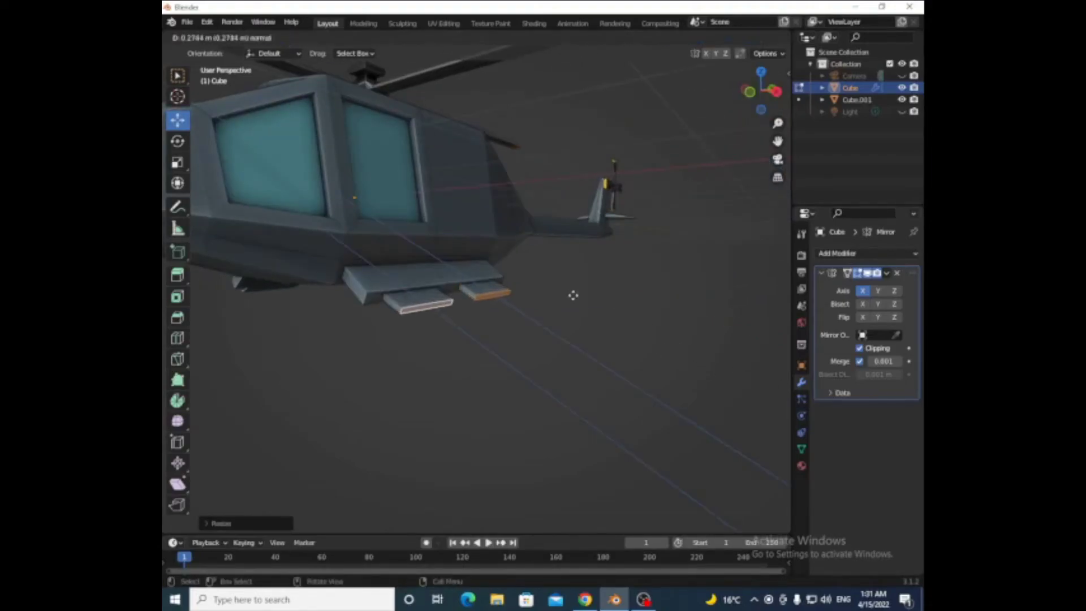
{"action": "left_click", "coordinate": [620, 298]}
{"action": "key", "text": "KP_1"}
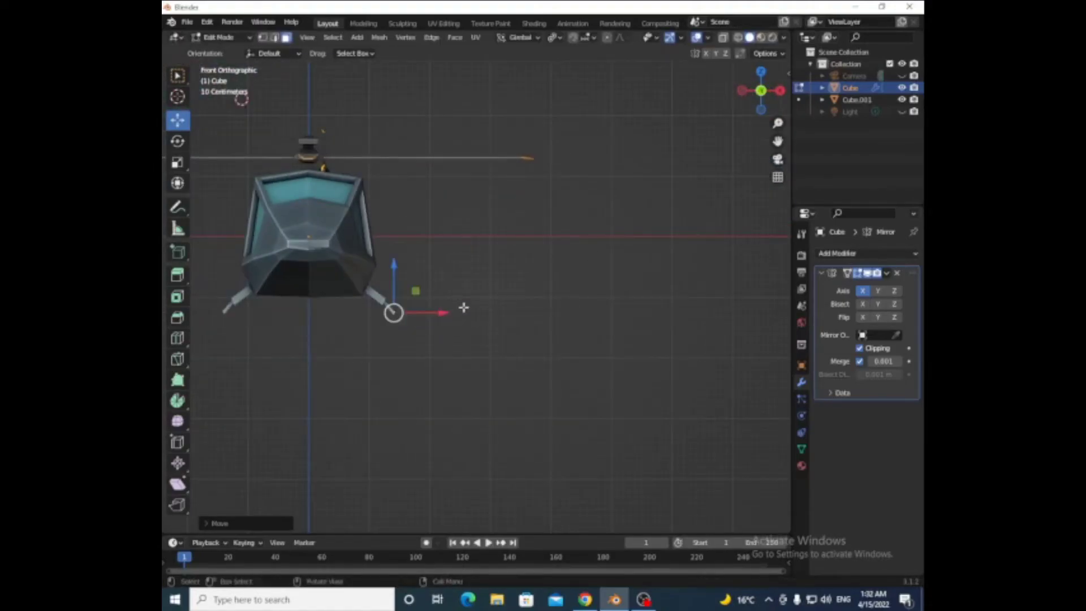
{"action": "left_click_drag", "start_coordinate": [447, 312], "coordinate": [446, 347]}
{"action": "left_click", "coordinate": [445, 339]}
- Rotate the leg ends outward around the Y axis
{"action": "middle_click_drag", "start_coordinate": [446, 347], "coordinate": [396, 339]}
{"action": "scroll", "coordinate": [509, 254], "scroll_direction": "up", "scroll_amount": 3}
{"action": "middle_click_drag", "start_coordinate": [614, 332], "coordinate": [507, 357]}
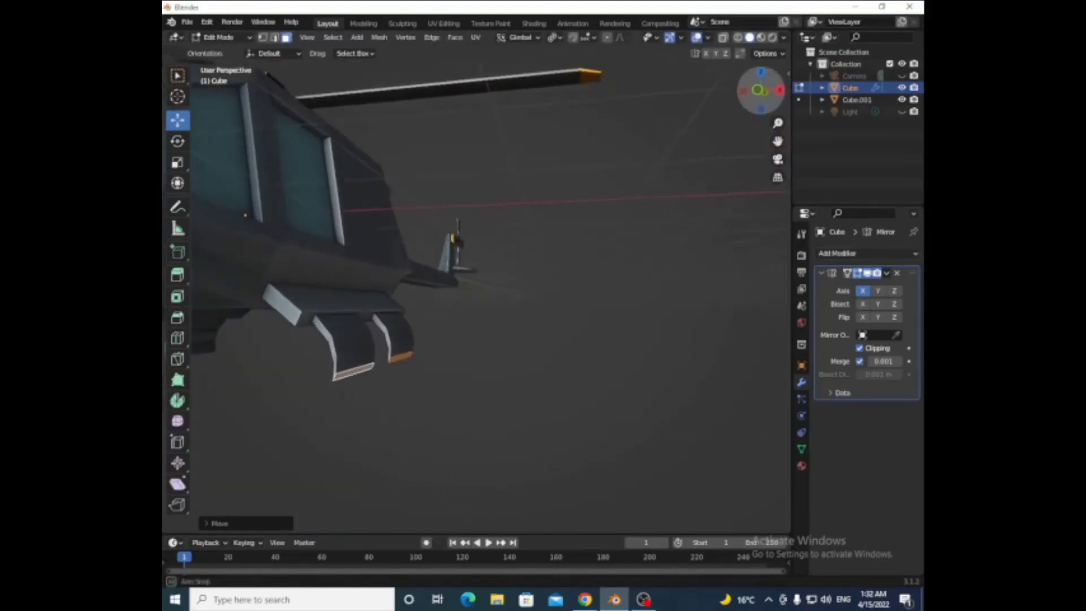
{"action": "key", "text": "r"}
{"action": "key", "text": "y"}
{"action": "left_click", "coordinate": [563, 376]}
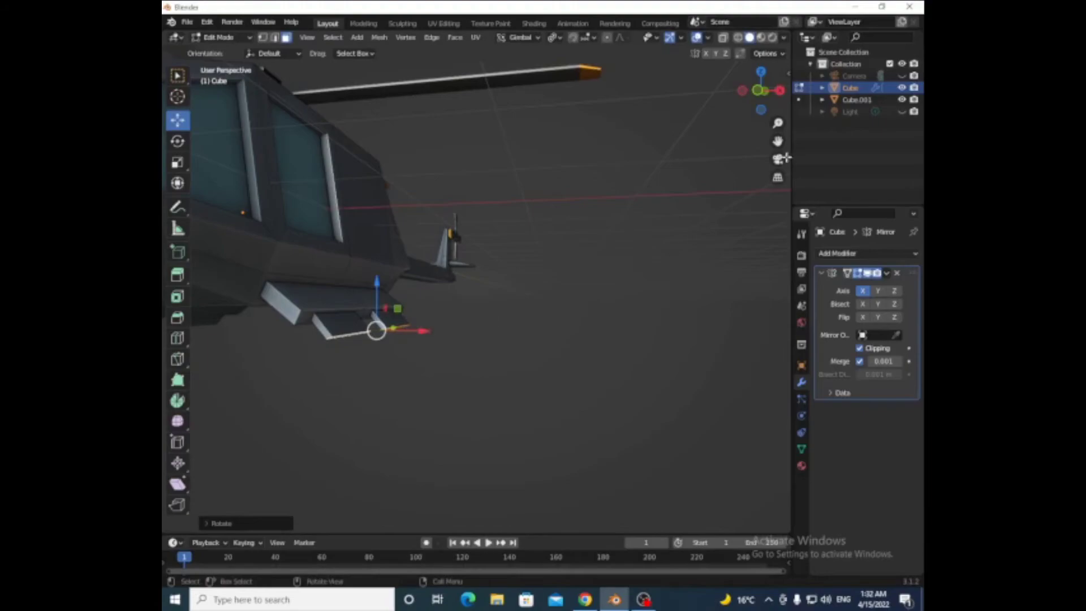
{"action": "key", "text": "KP_1"}
{"action": "left_click", "coordinate": [411, 478]}
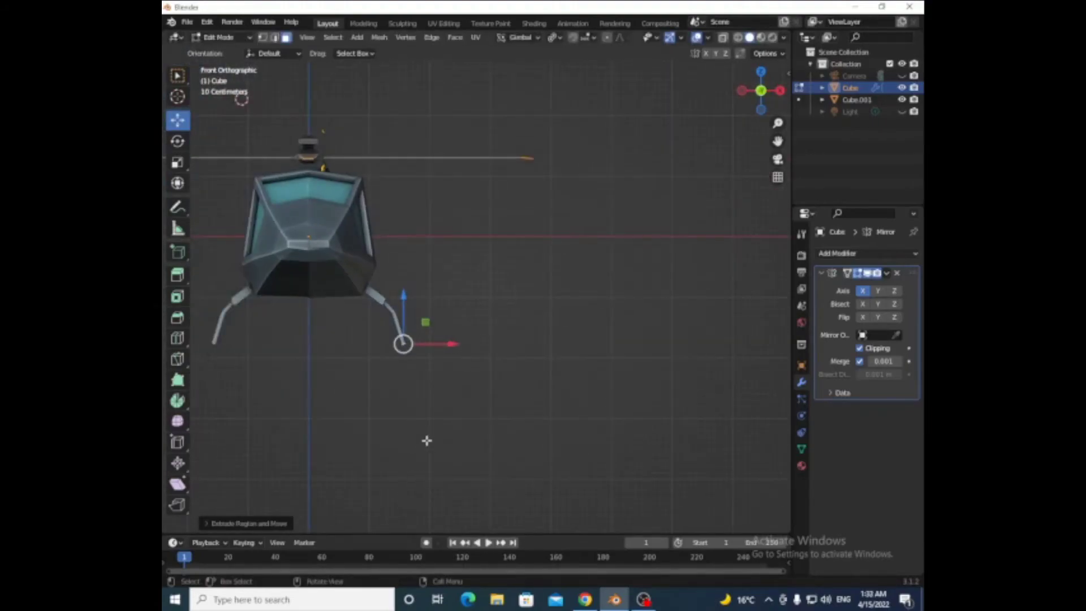
- Adjust the leg ends in edge select mode, then return to face selection
{"action": "key", "text": "2"}
{"action": "mouse_move", "coordinate": [399, 333]}
{"action": "middle_mouse_down"}
{"action": "mouse_move", "coordinate": [669, 170]}
{"action": "mouse_move", "coordinate": [310, 456]}
{"action": "middle_mouse_up"}
{"action": "key", "text": "shift+space"}
{"action": "key", "text": "g"}
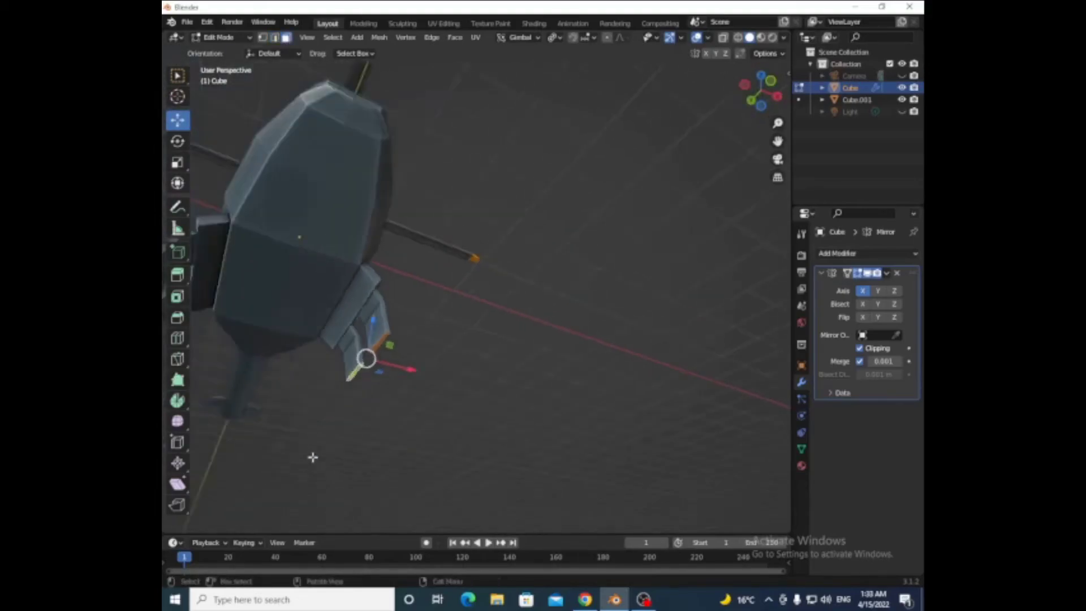
{"action": "key", "text": "KP_1"}
{"action": "key", "text": "3"}
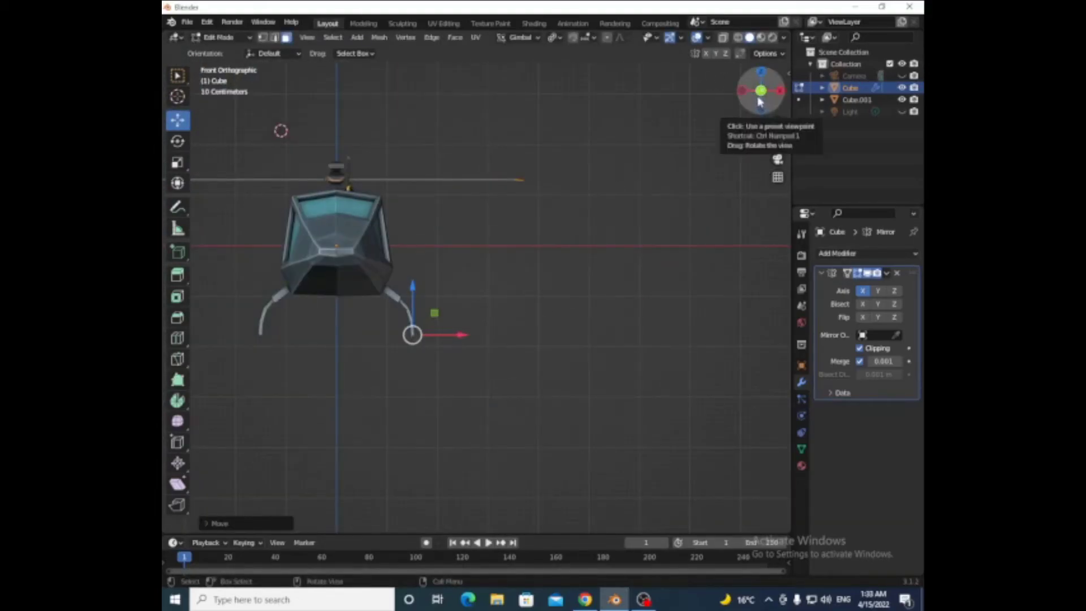
{"action": "left_click_drag", "start_coordinate": [759, 101], "coordinate": [668, 391]}
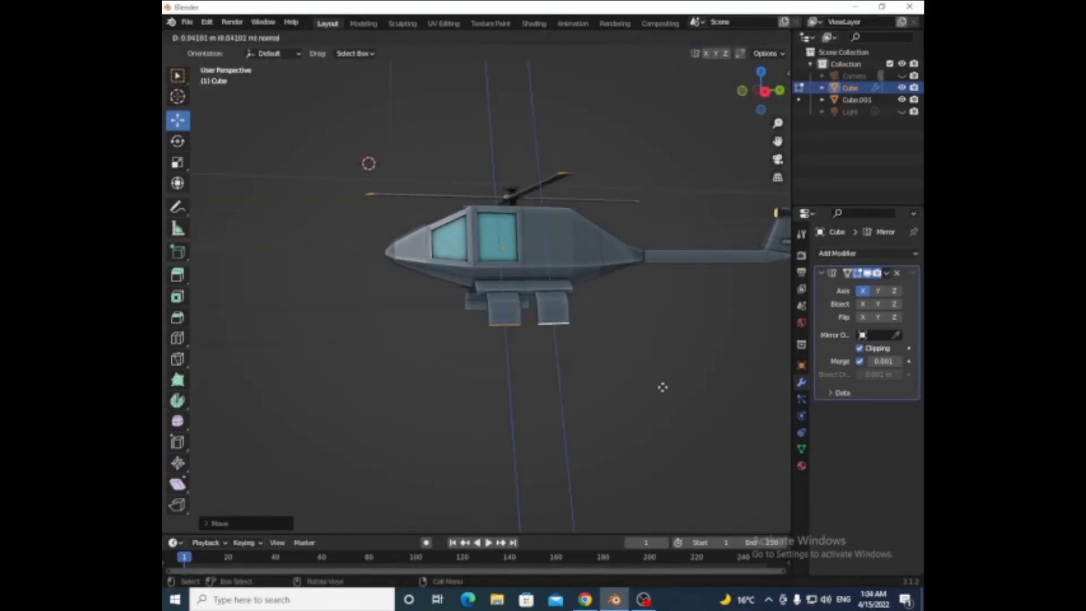
- Extend the leg ends further and inspect them from side and top views
{"action": "left_click", "coordinate": [662, 387]}
{"action": "mouse_move", "coordinate": [661, 388]}
{"action": "middle_mouse_down"}
{"action": "mouse_move", "coordinate": [589, 361]}
{"action": "mouse_move", "coordinate": [696, 322]}
{"action": "middle_mouse_up"}
{"action": "key", "text": "s"}
{"action": "key", "text": "y"}
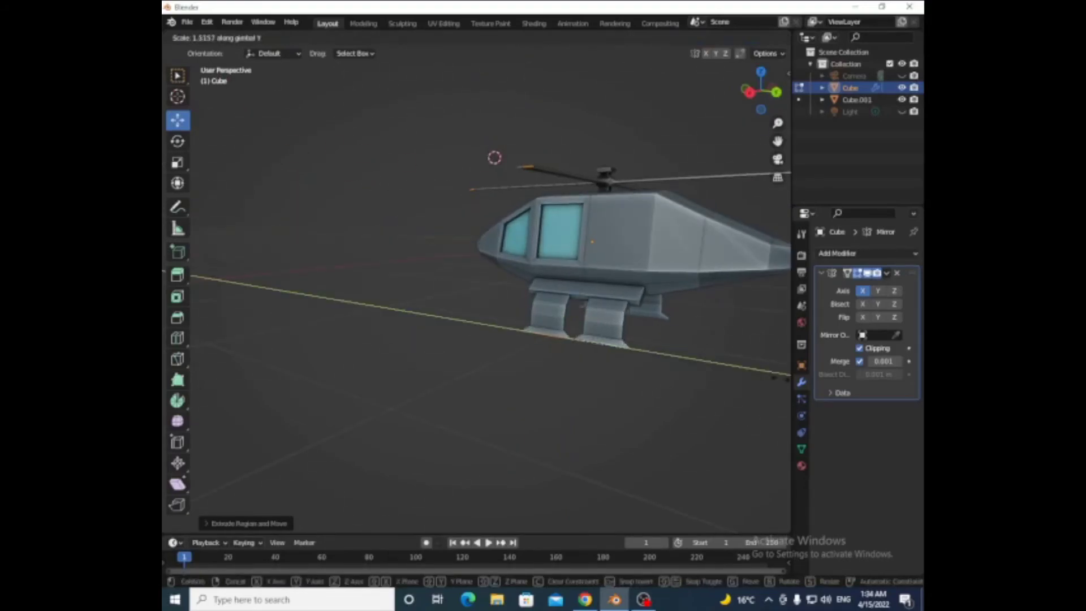
{"action": "key", "text": "Escape"}
{"action": "mouse_move", "coordinate": [577, 481]}
{"action": "middle_mouse_down"}
{"action": "mouse_move", "coordinate": [509, 396]}
{"action": "mouse_move", "coordinate": [626, 359]}
{"action": "middle_mouse_up"}
{"action": "scroll", "coordinate": [599, 461], "scroll_direction": "up", "scroll_amount": 2}
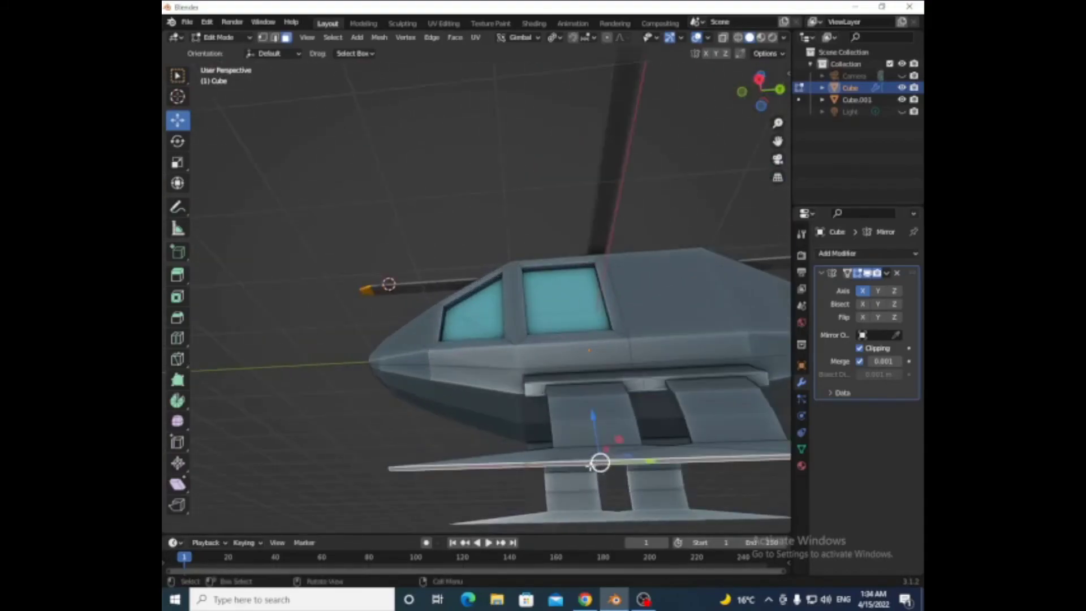
{"action": "middle_click_drag", "start_coordinate": [599, 461], "coordinate": [715, 447]}
{"action": "left_click_drag", "start_coordinate": [744, 91], "coordinate": [758, 93]}
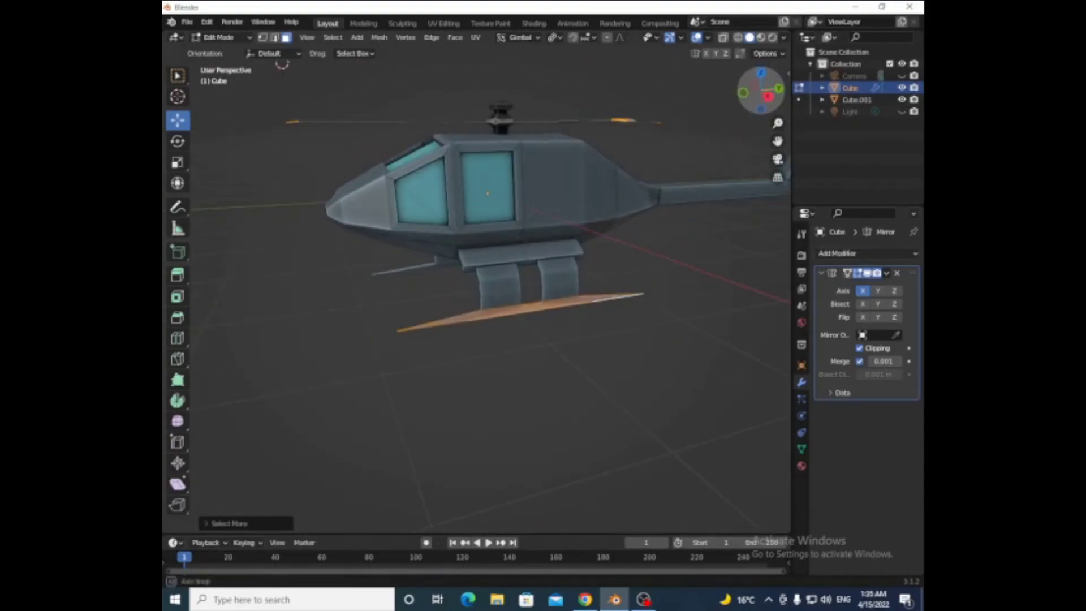
{"action": "middle_click_drag", "start_coordinate": [666, 342], "coordinate": [679, 404]}
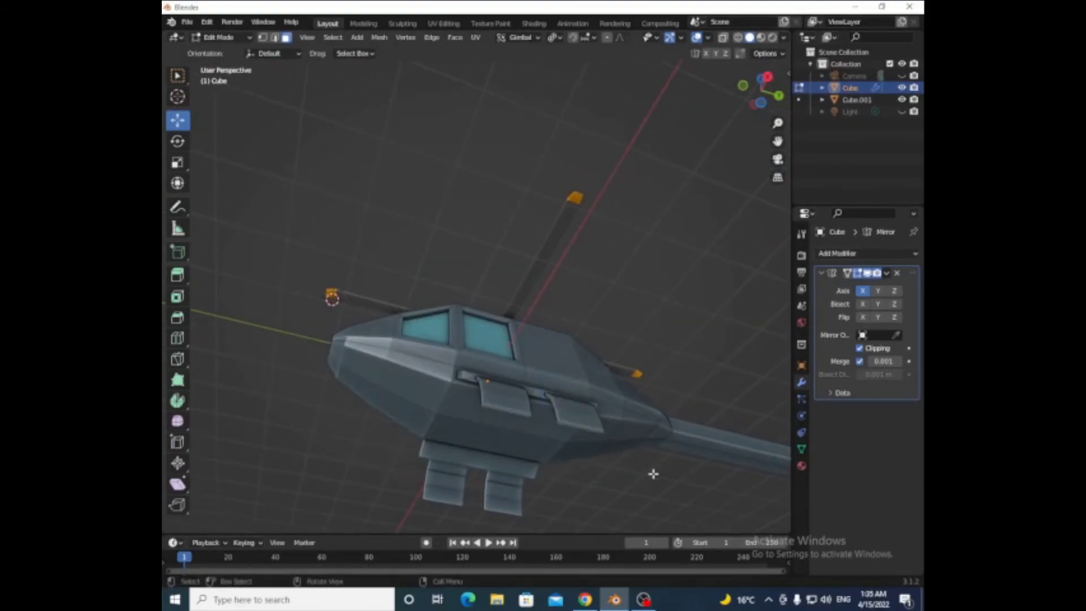
{"action": "scroll", "coordinate": [647, 471], "scroll_direction": "down", "scroll_amount": 2}
- Duplicate a leg face and position it beneath the helicopter as a skid strut, rotated on Y
{"action": "key", "text": "shift+d"}
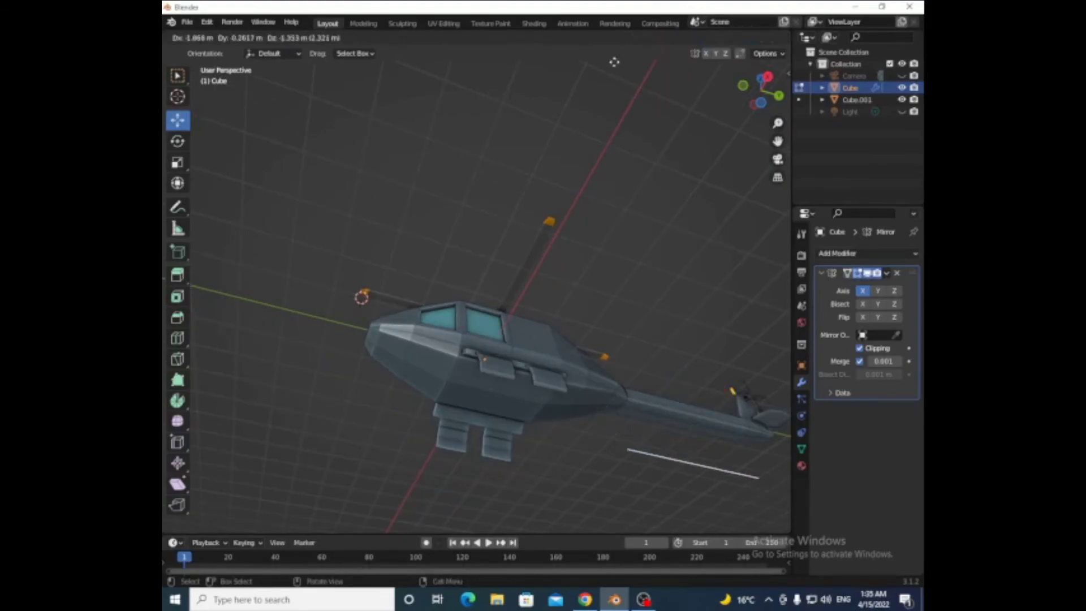
{"action": "key", "text": "Escape"}
{"action": "middle_click_drag", "start_coordinate": [651, 441], "coordinate": [683, 385]}
{"action": "key", "text": "g"}
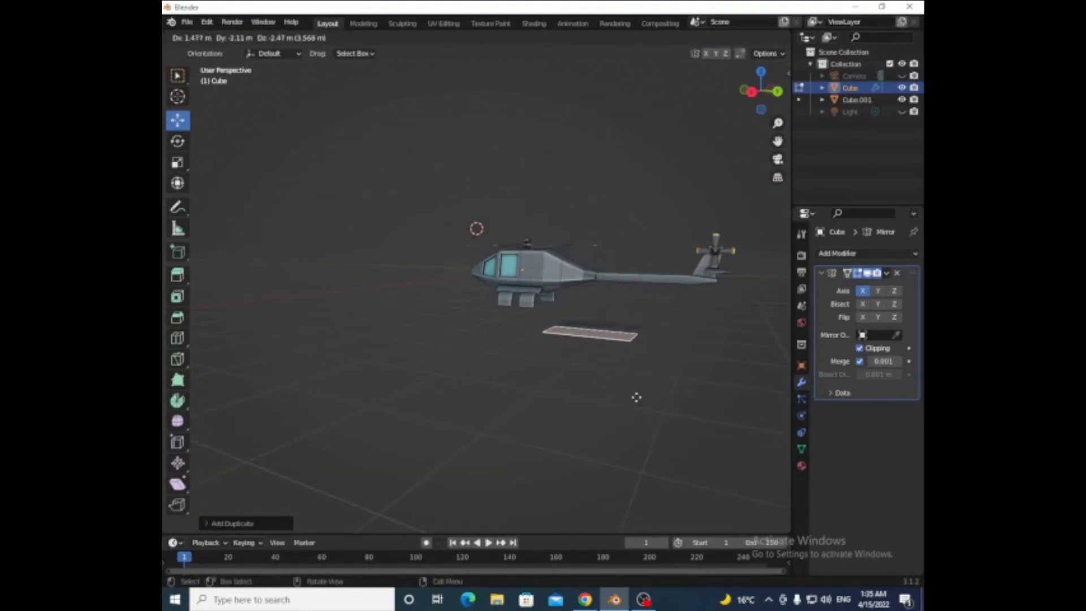
{"action": "left_click", "coordinate": [860, 348]}
{"action": "key", "text": "KP_1"}
{"action": "key", "text": "g"}
{"action": "key", "text": "x"}
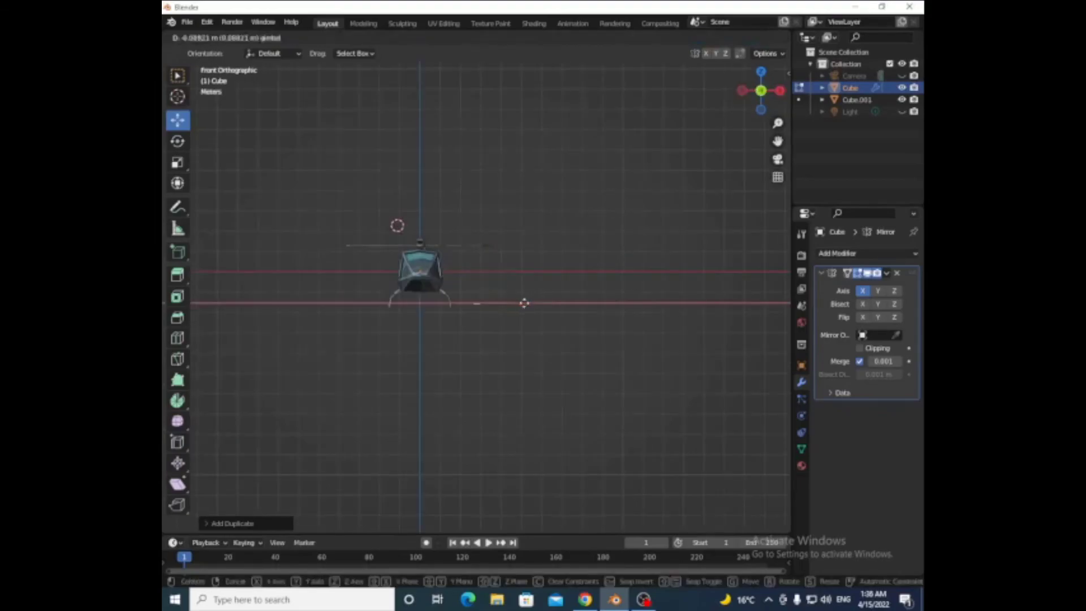
{"action": "left_click", "coordinate": [451, 262]}
{"action": "scroll", "coordinate": [550, 307], "scroll_direction": "up", "scroll_amount": 6}
{"action": "key", "text": "r"}
{"action": "key", "text": "y"}
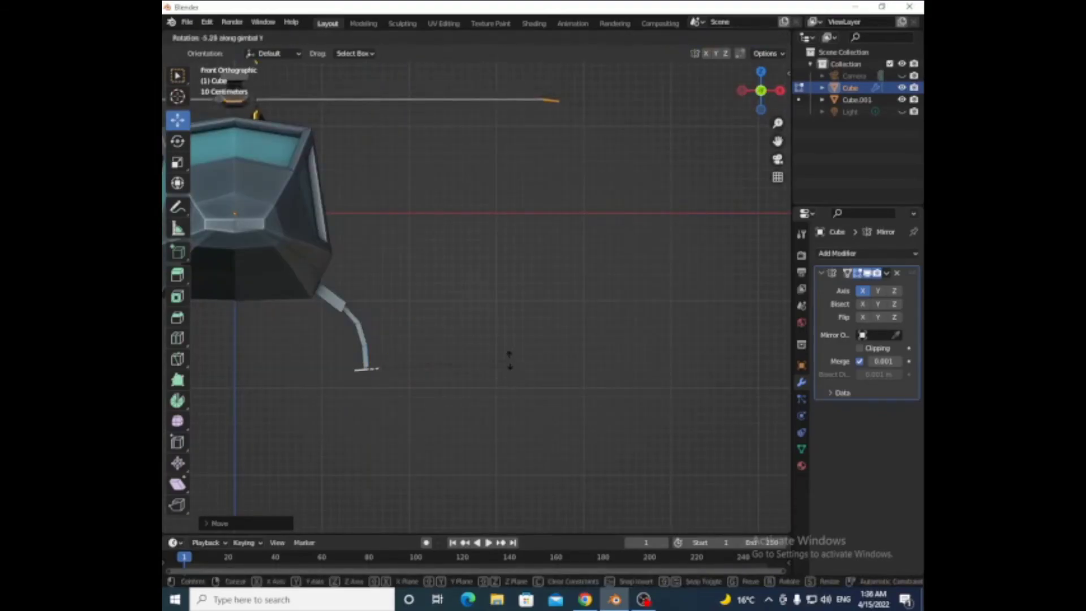
{"action": "left_click", "coordinate": [365, 365]}
- In Right view, move the strut along Y, extrude its bottom and stretch it along Y into a skid
{"action": "key", "text": "KP_3"}
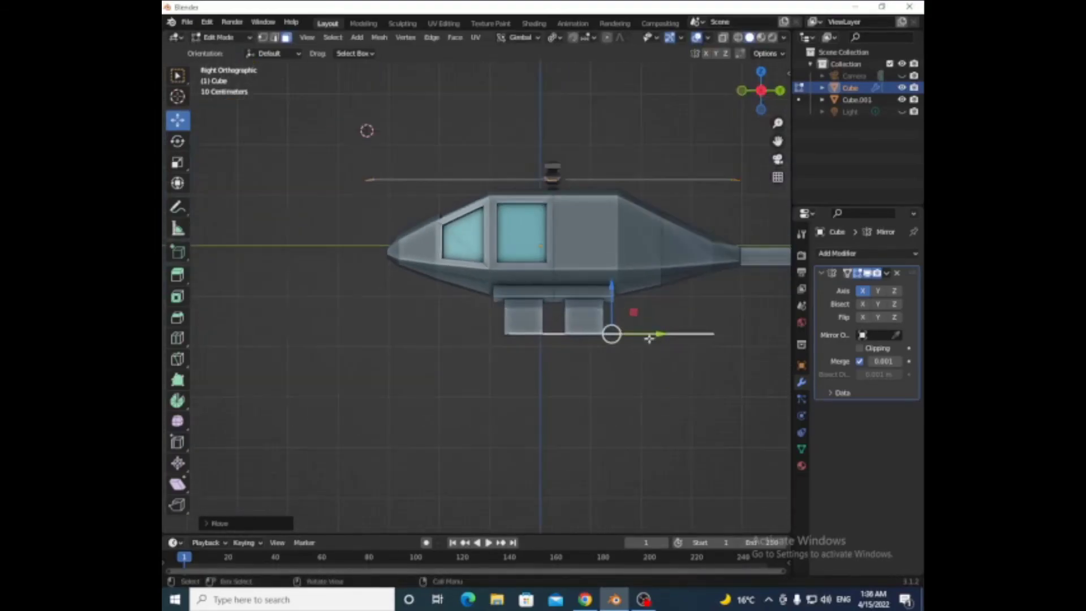
{"action": "key", "text": "g"}
{"action": "key", "text": "y"}
{"action": "left_click", "coordinate": [604, 335]}
{"action": "key", "text": "e"}
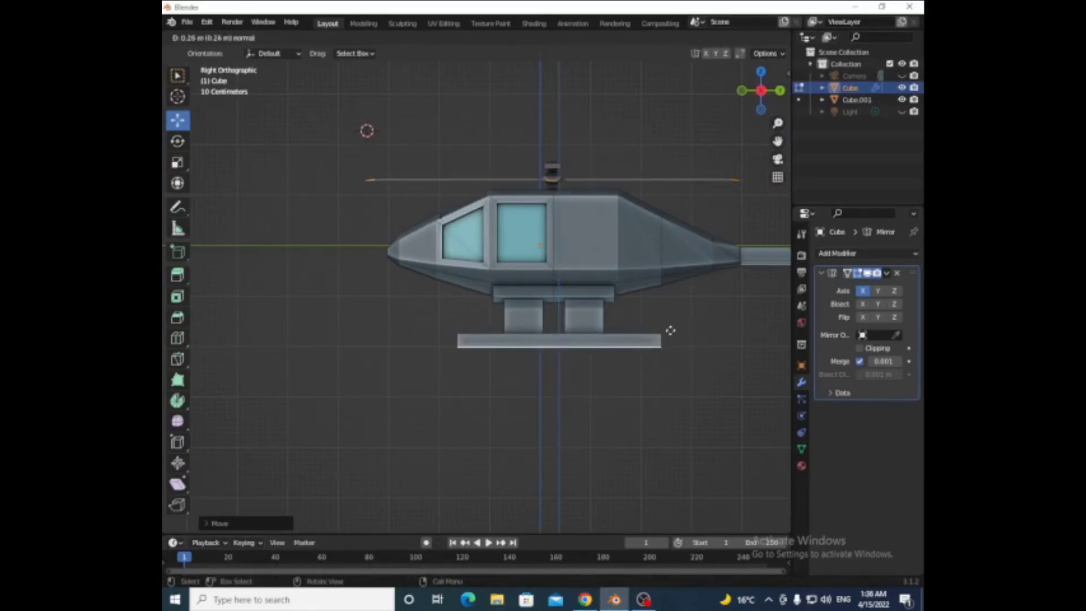
{"action": "left_click", "coordinate": [669, 332]}
{"action": "key", "text": "s"}
{"action": "key", "text": "y"}
{"action": "left_click", "coordinate": [749, 369]}
{"action": "middle_click_drag", "start_coordinate": [749, 369], "coordinate": [466, 368]}
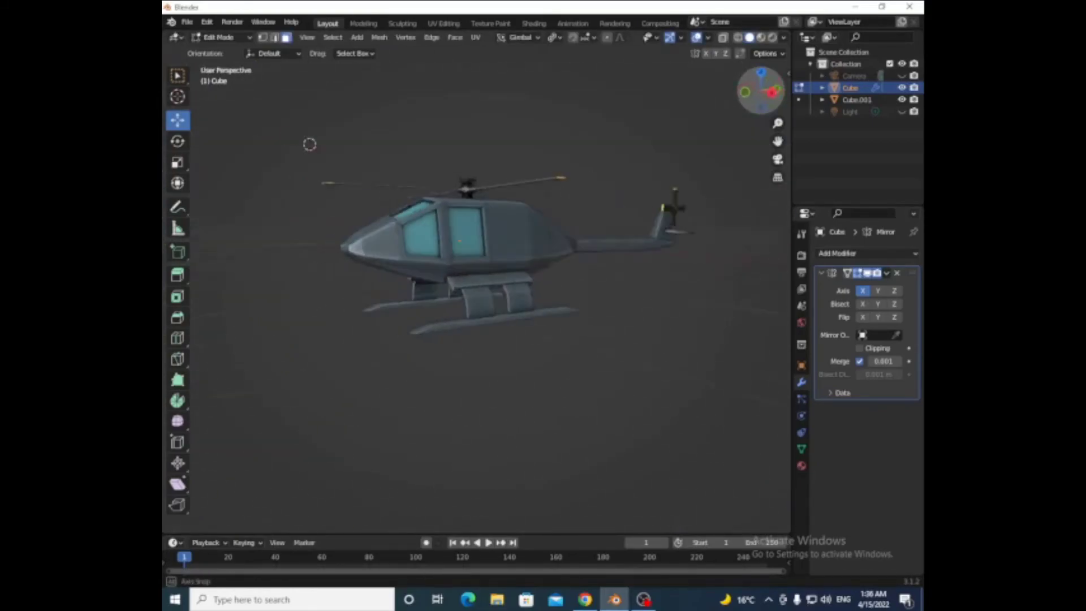
{"action": "scroll", "coordinate": [466, 368], "scroll_direction": "up", "scroll_amount": 3}
- Select the whole connected skid and switch to the UV Editing workspace
{"action": "key", "text": "ctrl+l"}
{"action": "left_click", "coordinate": [443, 23]}
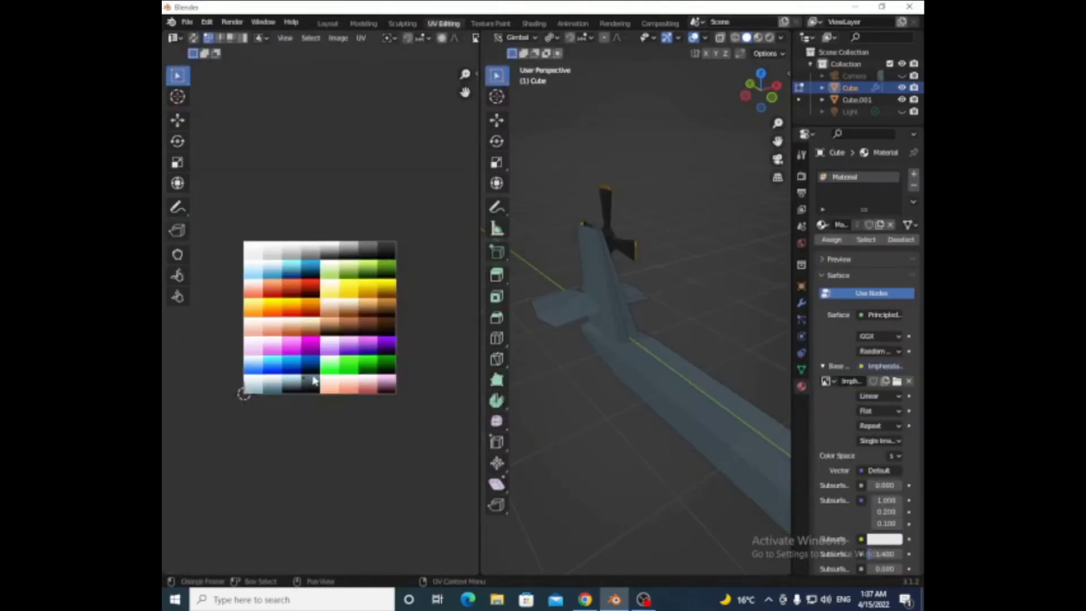
{"action": "middle_click_drag", "start_coordinate": [622, 316], "coordinate": [683, 244]}
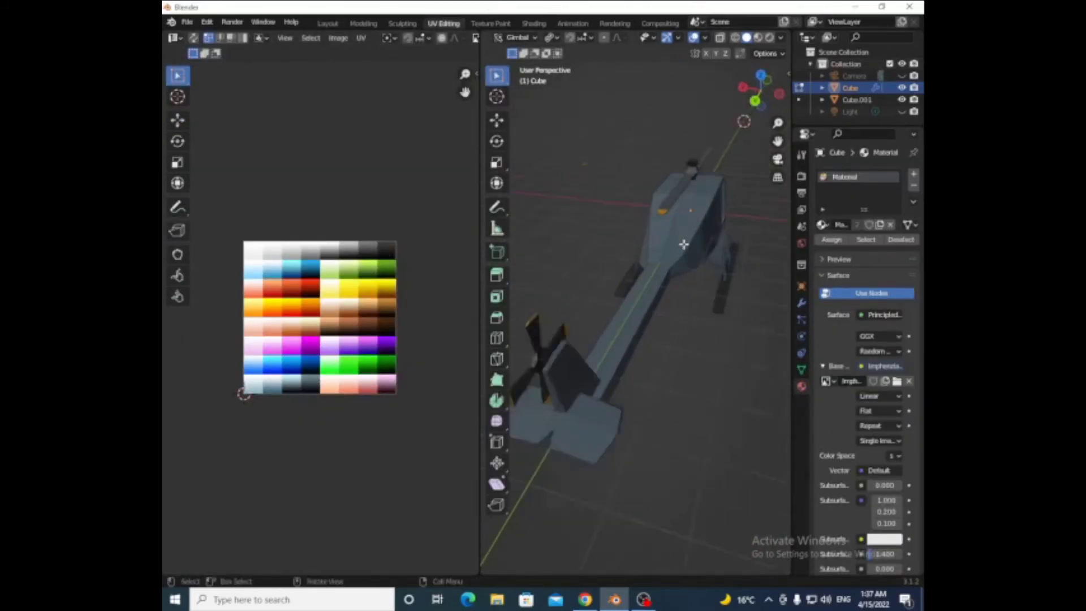
{"action": "scroll", "coordinate": [684, 244], "scroll_direction": "down", "scroll_amount": 2}
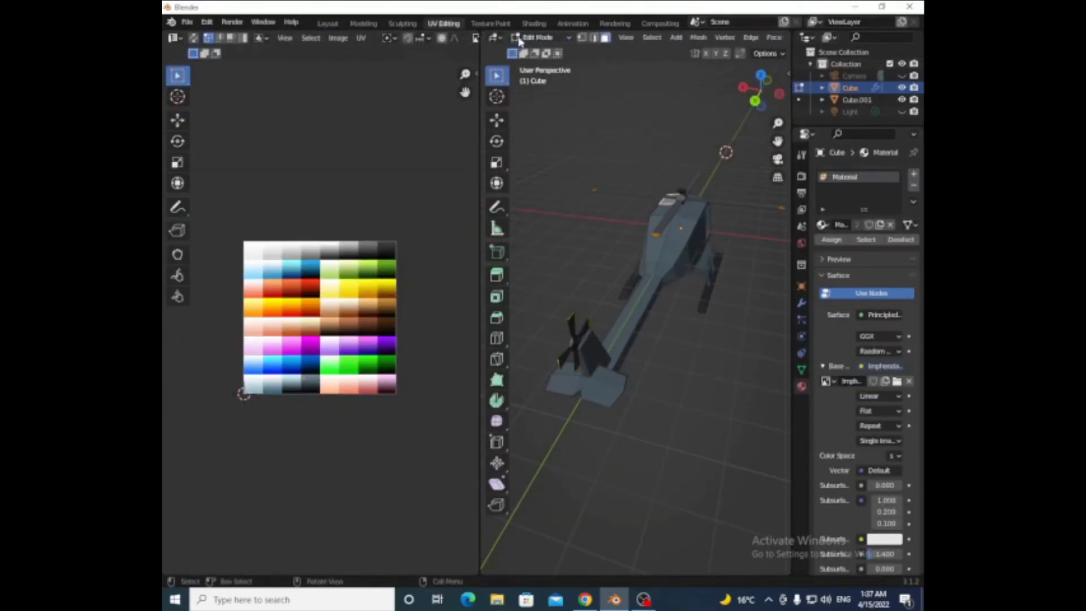
- Move the rotor blades' UVs onto a dark palette swatch
{"action": "key", "text": "Tab"}
{"action": "left_click", "coordinate": [681, 192]}
{"action": "key", "text": "Tab"}
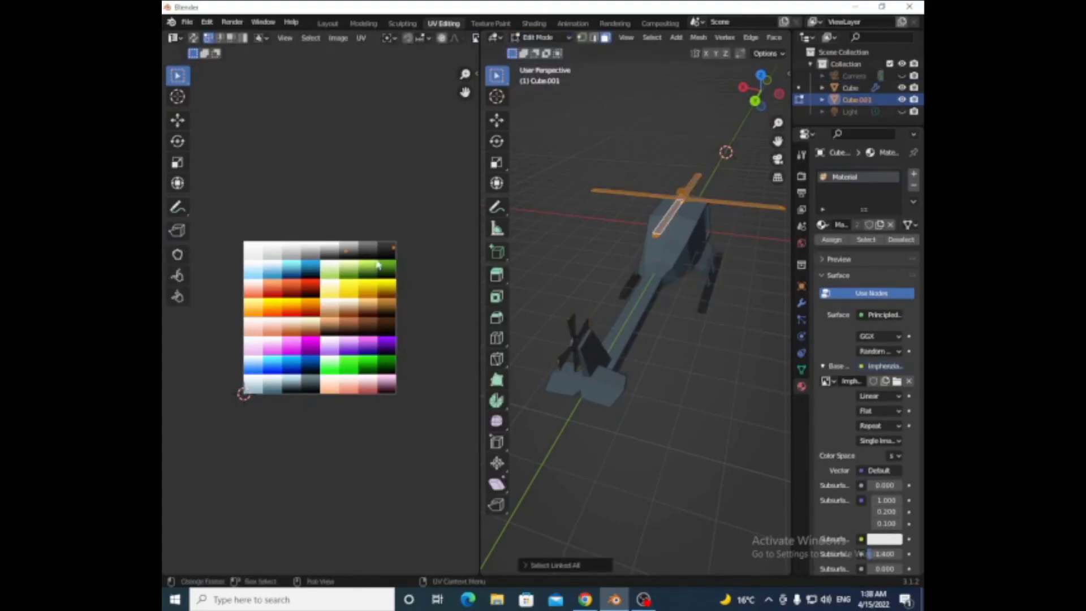
{"action": "key", "text": "g"}
{"action": "left_click", "coordinate": [371, 252]}
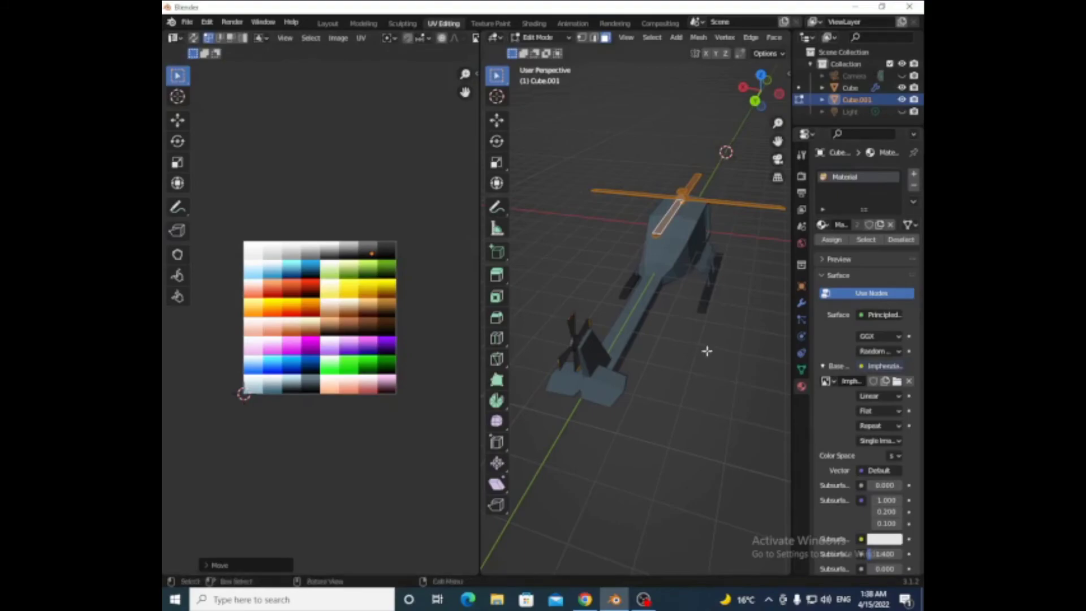
- Select the rotor hub's faces and move them onto the dark swatch as well
{"action": "left_click_drag", "start_coordinate": [761, 85], "coordinate": [730, 131]}
{"action": "scroll", "coordinate": [677, 312], "scroll_direction": "up", "scroll_amount": 3}
{"action": "key", "text": "ctrl+KP_Add"}
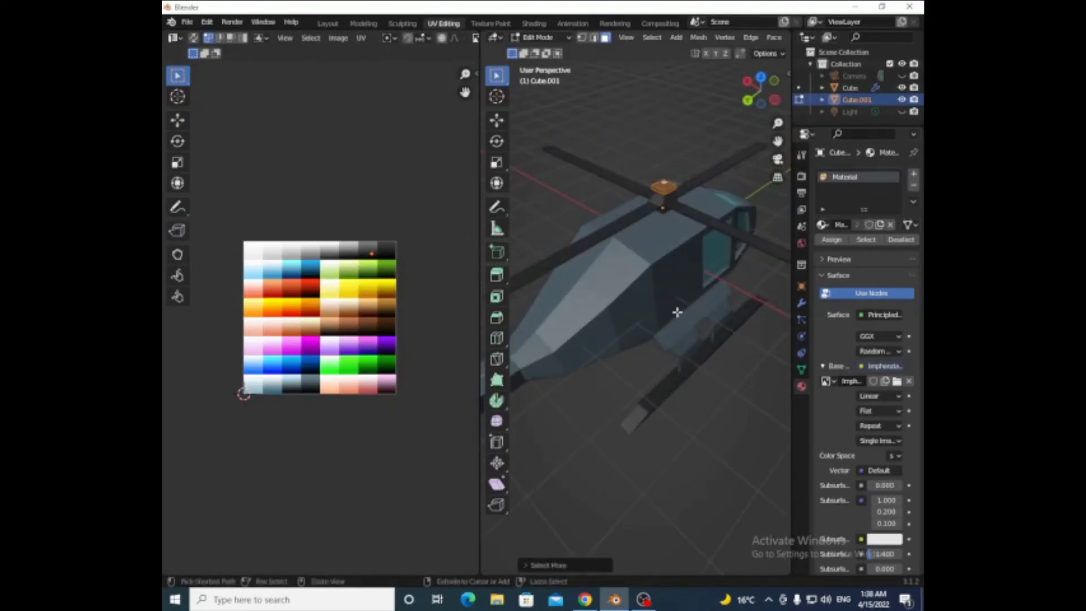
{"action": "middle_click_drag", "start_coordinate": [677, 312], "coordinate": [639, 366]}
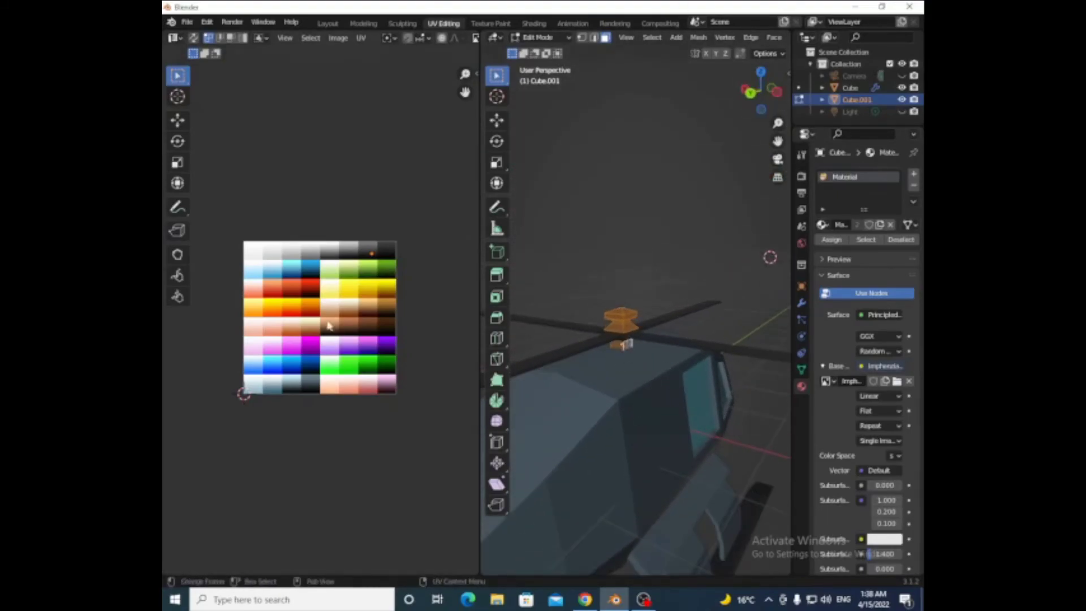
{"action": "left_click", "coordinate": [355, 291]}
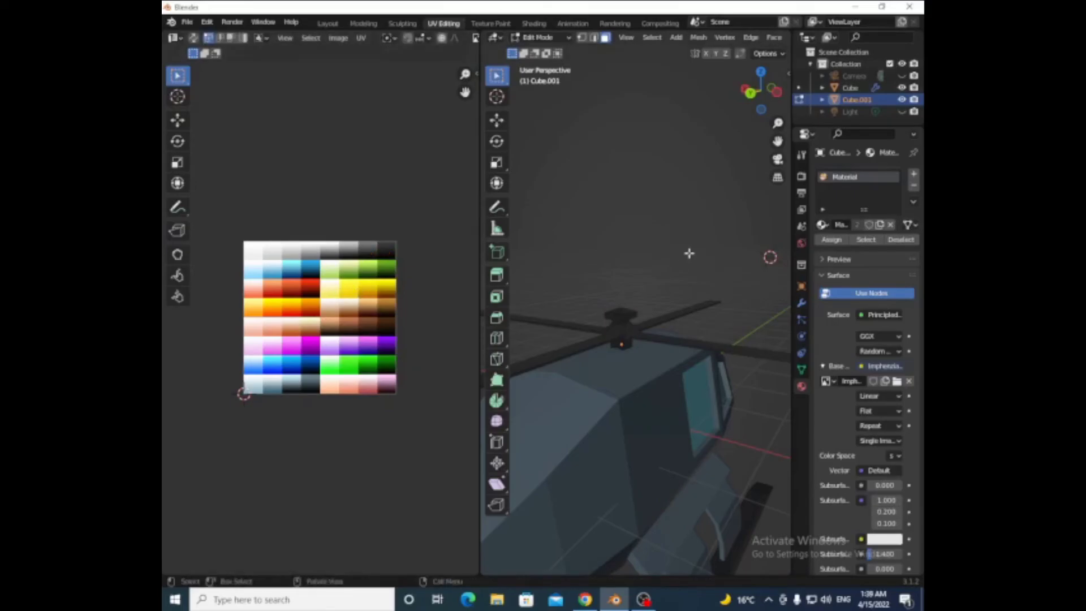
{"action": "scroll", "coordinate": [689, 252], "scroll_direction": "down", "scroll_amount": 2}
{"action": "scroll", "coordinate": [688, 252], "scroll_direction": "down", "scroll_amount": 4}
{"action": "scroll", "coordinate": [688, 252], "scroll_direction": "up", "scroll_amount": 3}
- Back in Layout, isolate the rotor in Local view and select its hub cap face
{"action": "left_click", "coordinate": [327, 23]}
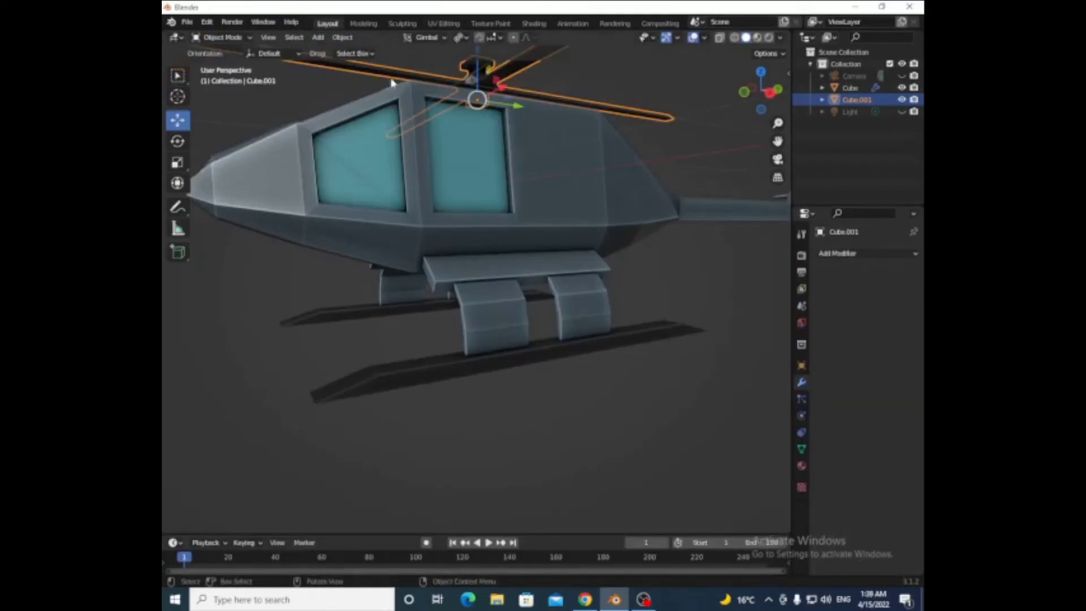
{"action": "key", "text": "KP_Divide"}
{"action": "key", "text": "a"}
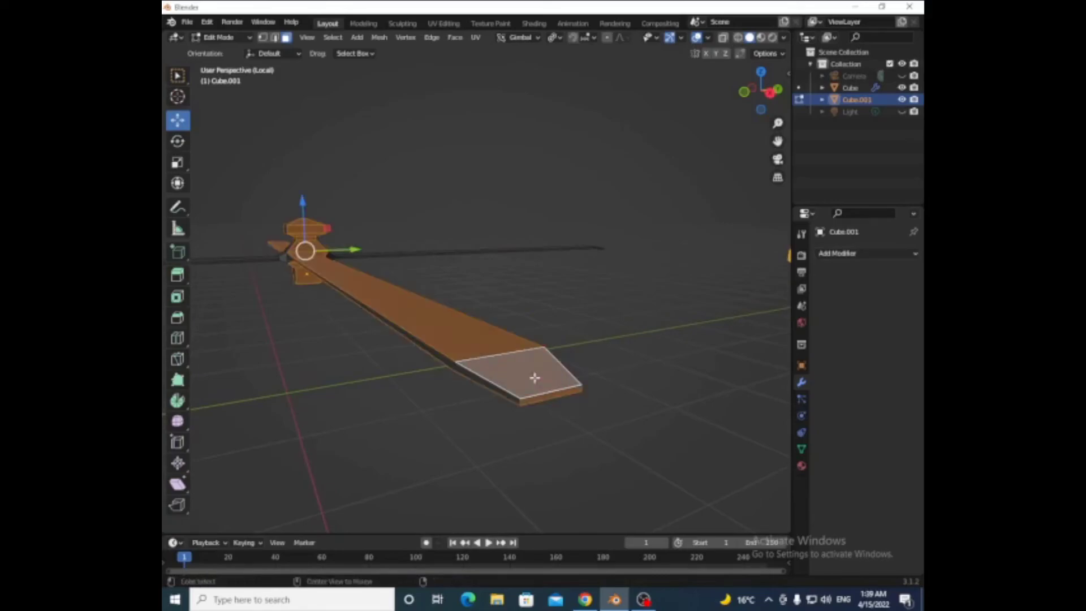
{"action": "left_click", "coordinate": [533, 379]}
- Orbit around the rotor hub to check the cap selection, then bring up the colour palette
{"action": "middle_click_drag", "start_coordinate": [528, 376], "coordinate": [546, 347]}
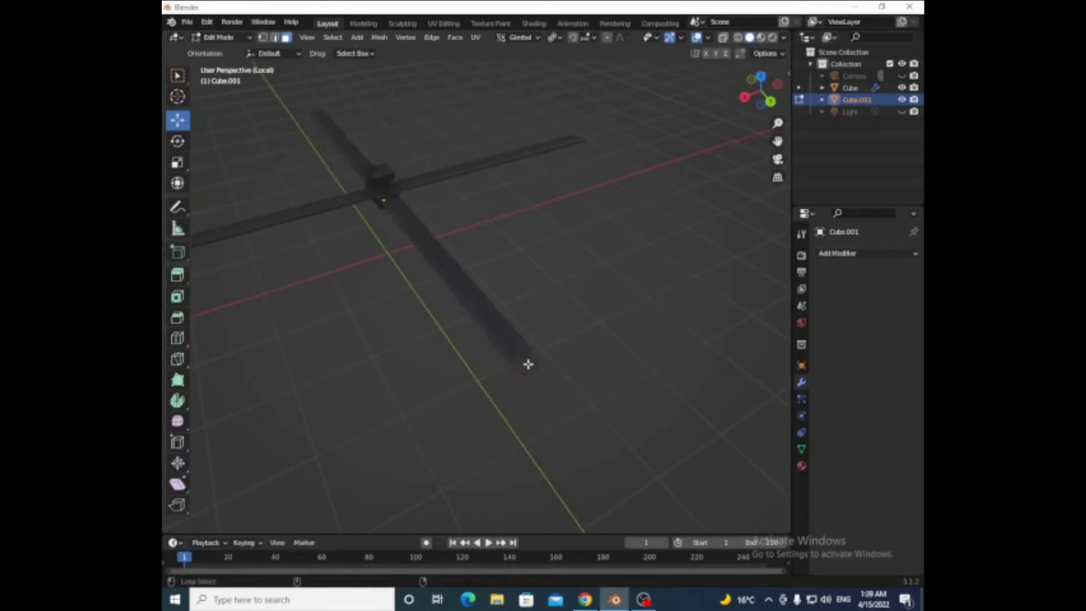
{"action": "mouse_move", "coordinate": [739, 127]}
{"action": "middle_mouse_down"}
{"action": "mouse_move", "coordinate": [564, 280]}
{"action": "mouse_move", "coordinate": [470, 271]}
{"action": "mouse_move", "coordinate": [500, 381]}
{"action": "middle_mouse_up"}
{"action": "mouse_move", "coordinate": [482, 435]}
{"action": "middle_mouse_down"}
{"action": "mouse_move", "coordinate": [666, 165]}
{"action": "mouse_move", "coordinate": [622, 238]}
{"action": "middle_mouse_up"}
{"action": "scroll", "coordinate": [593, 289], "scroll_direction": "up", "scroll_amount": 5}
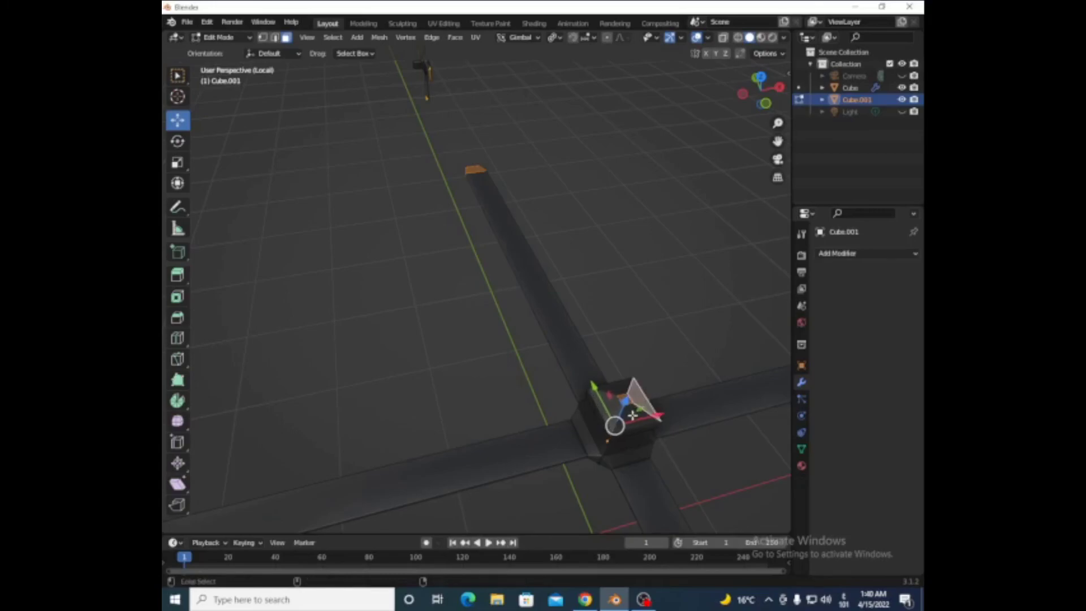
{"action": "mouse_move", "coordinate": [615, 389]}
{"action": "middle_mouse_down"}
{"action": "mouse_move", "coordinate": [666, 158]}
{"action": "mouse_move", "coordinate": [780, 141]}
{"action": "mouse_move", "coordinate": [636, 271]}
{"action": "middle_mouse_up"}
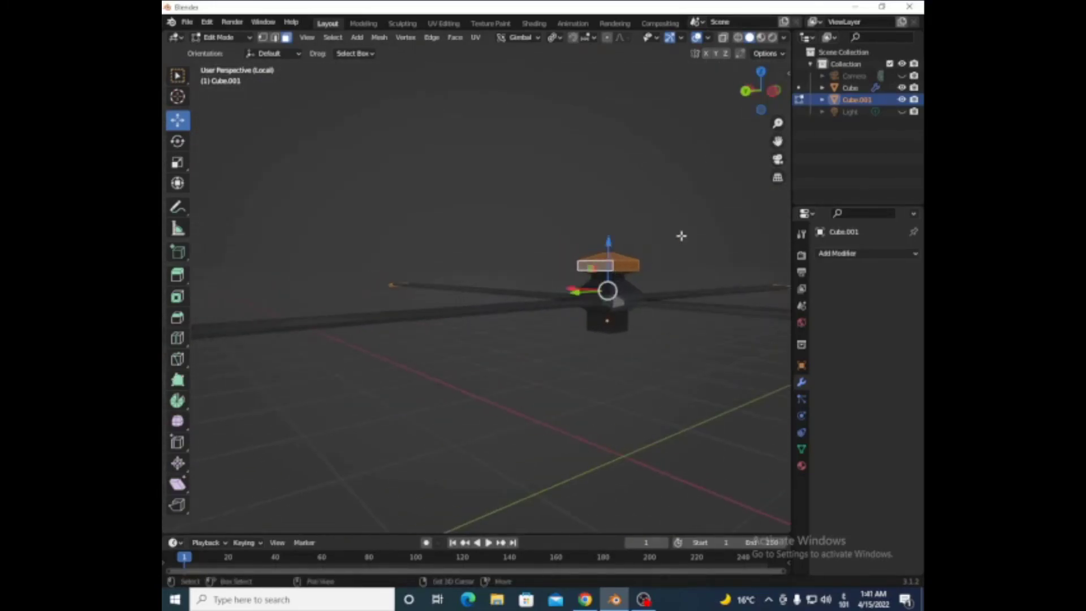
{"action": "middle_click_drag", "start_coordinate": [681, 236], "coordinate": [656, 254]}
{"action": "scroll", "coordinate": [656, 254], "scroll_direction": "up", "scroll_amount": 5}
{"action": "scroll", "coordinate": [616, 309], "scroll_direction": "down", "scroll_amount": 2}
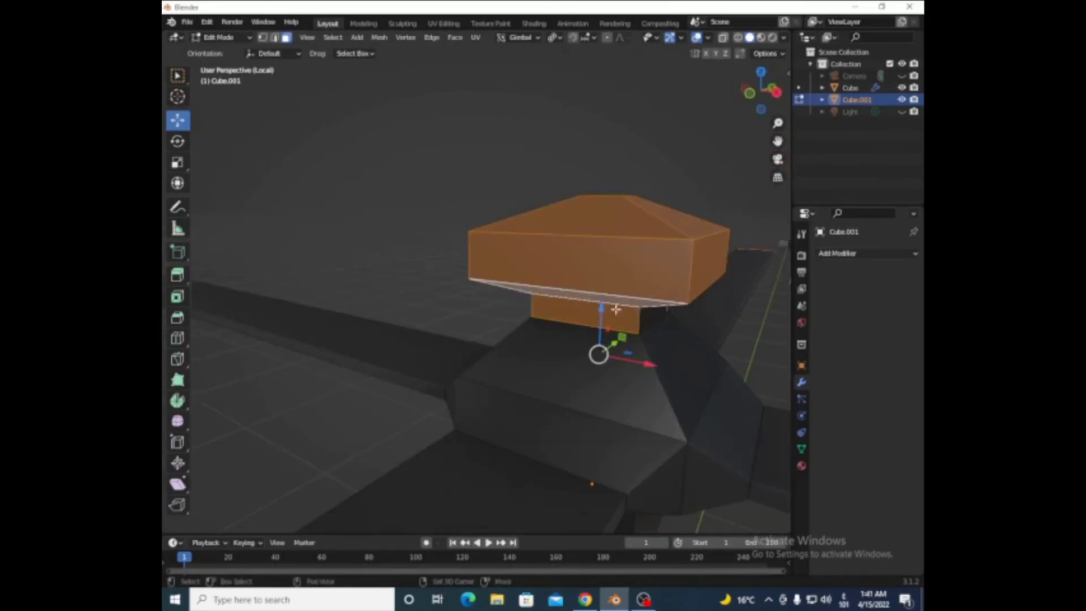
{"action": "left_click", "coordinate": [444, 23]}
- Shrink and move the hub cap's UVs onto an orange swatch, then review the helicopter in Layout
{"action": "left_click", "coordinate": [346, 287]}
{"action": "key", "text": "g"}
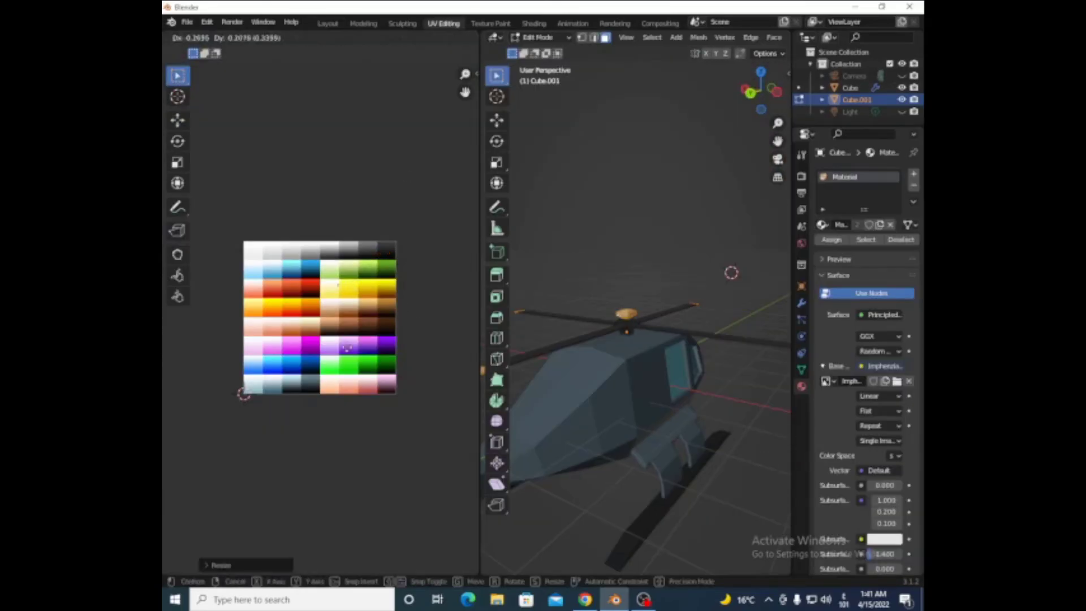
{"action": "left_click", "coordinate": [327, 23]}
{"action": "scroll", "coordinate": [531, 211], "scroll_direction": "down", "scroll_amount": 5}
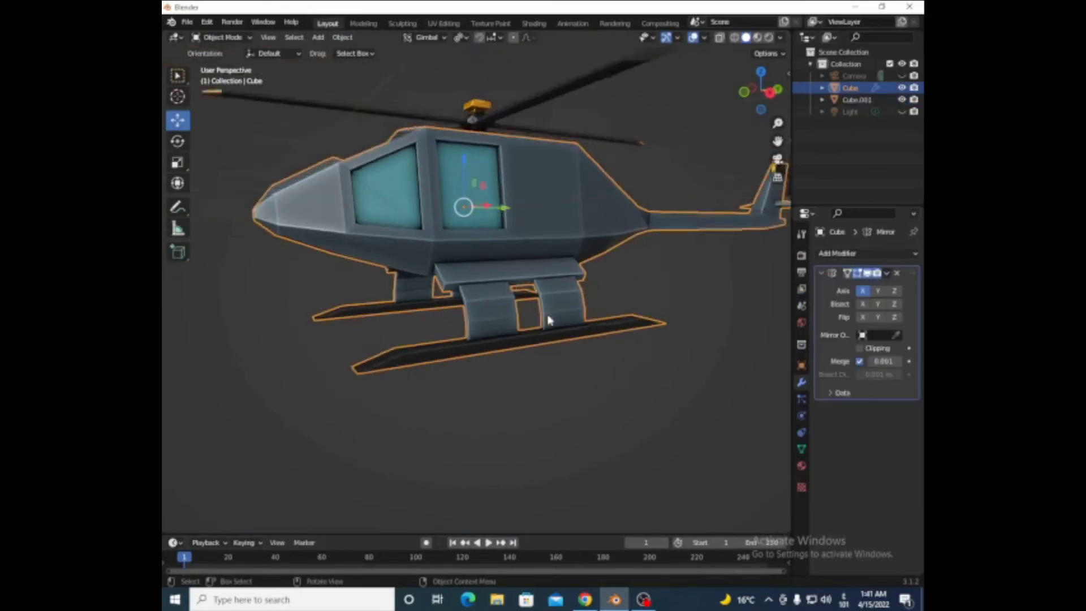
{"action": "mouse_move", "coordinate": [547, 317]}
{"action": "middle_mouse_down"}
{"action": "mouse_move", "coordinate": [663, 197]}
{"action": "mouse_move", "coordinate": [313, 102]}
{"action": "mouse_move", "coordinate": [249, 236]}
{"action": "mouse_move", "coordinate": [480, 269]}
{"action": "middle_mouse_up"}
{"action": "scroll", "coordinate": [480, 270], "scroll_direction": "up", "scroll_amount": 3}
- Reopen the UV Editing palette view and turn toward the cockpit
{"action": "left_click", "coordinate": [443, 23]}
{"action": "scroll", "coordinate": [634, 339], "scroll_direction": "up", "scroll_amount": 5}
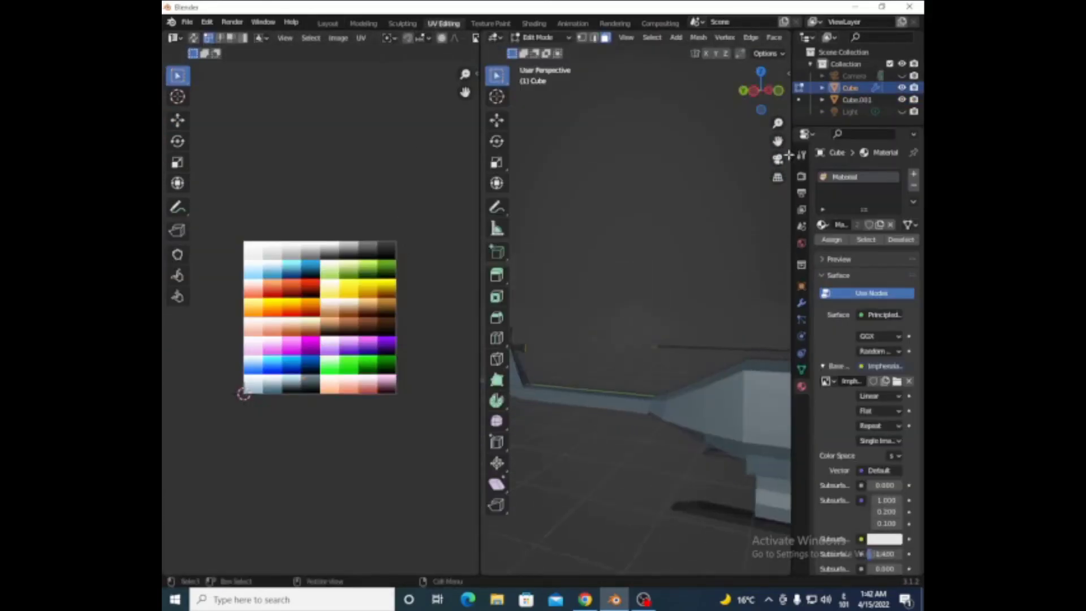
{"action": "mouse_move", "coordinate": [633, 339]}
{"action": "middle_mouse_down"}
{"action": "mouse_move", "coordinate": [576, 447]}
{"action": "mouse_move", "coordinate": [676, 352]}
{"action": "middle_mouse_up"}
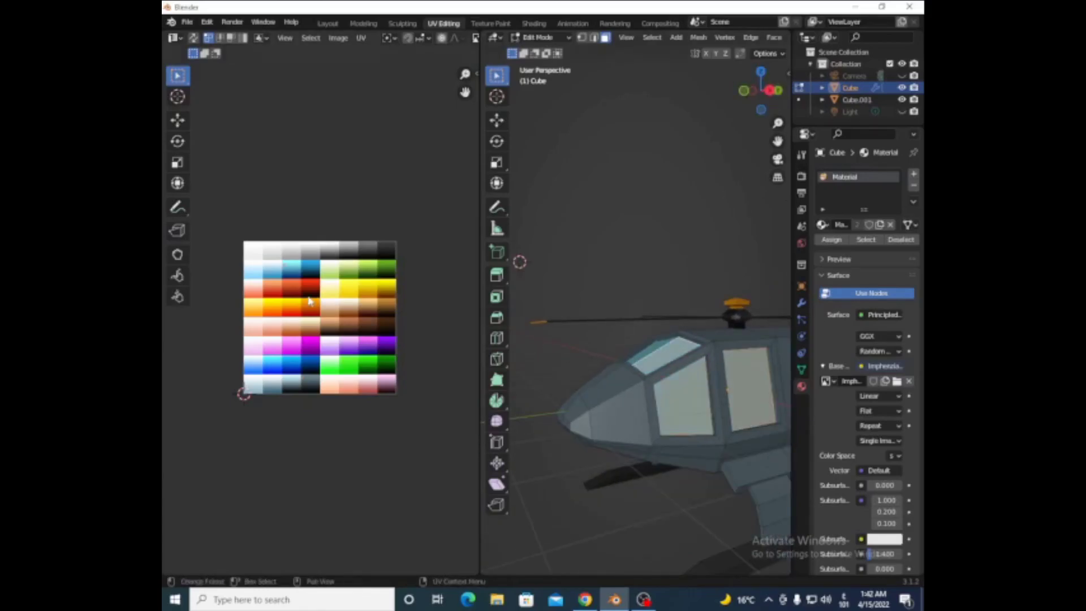
{"action": "scroll", "coordinate": [588, 509], "scroll_direction": "down", "scroll_amount": 3}
- Back in Layout, join the rotor into the helicopter body with Ctrl+J and inspect the combined model
{"action": "left_click", "coordinate": [328, 23]}
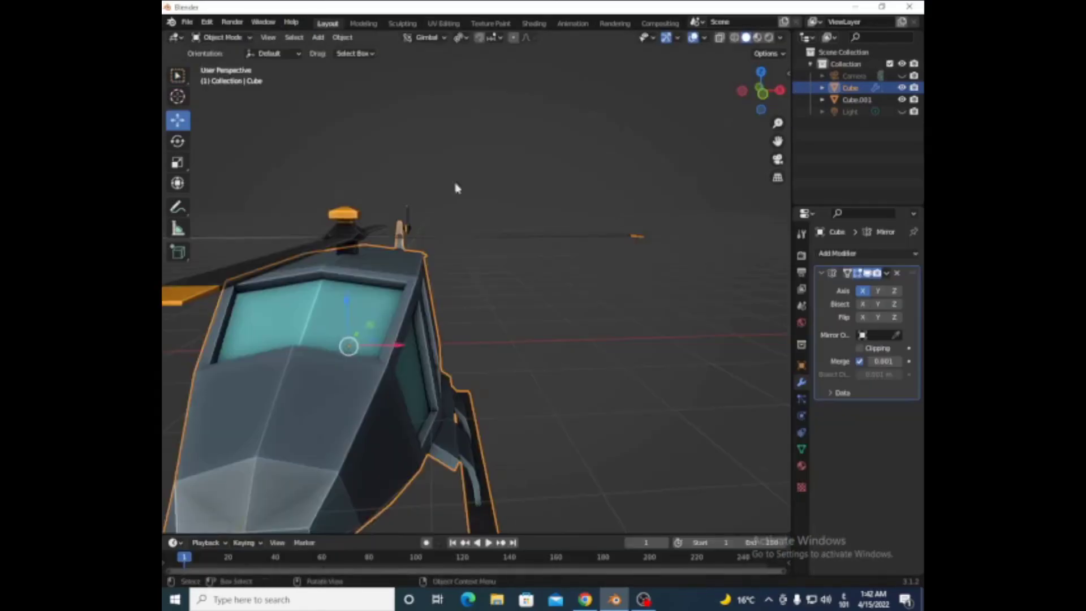
{"action": "scroll", "coordinate": [454, 186], "scroll_direction": "down", "scroll_amount": 5}
{"action": "middle_click_drag", "start_coordinate": [454, 186], "coordinate": [395, 238]}
{"action": "scroll", "coordinate": [482, 311], "scroll_direction": "up", "scroll_amount": 1}
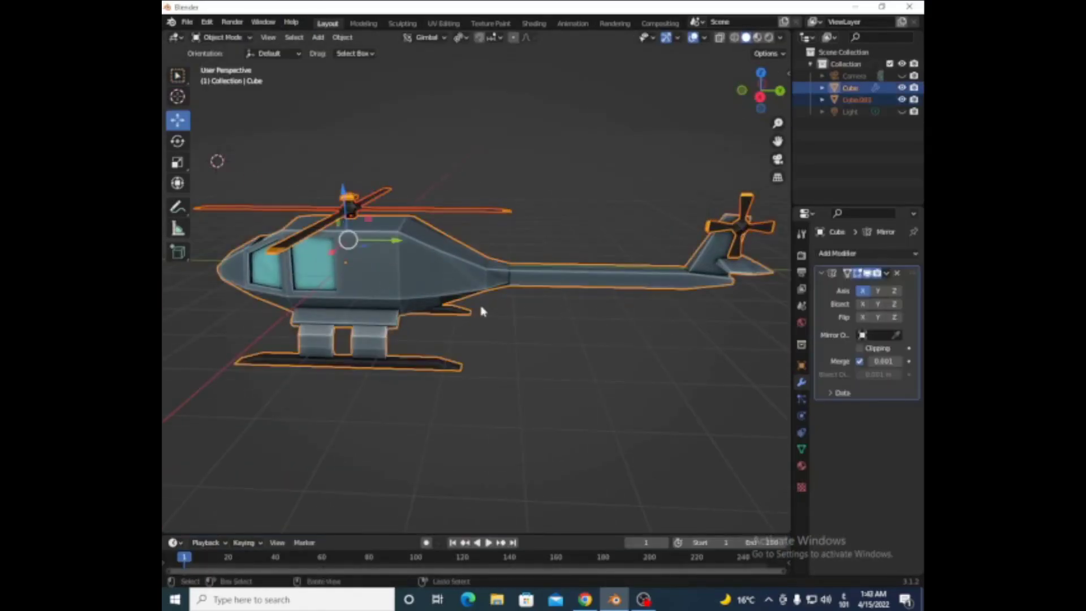
{"action": "key", "text": "ctrl+j"}
{"action": "left_click", "coordinate": [529, 339]}
{"action": "mouse_move", "coordinate": [761, 90]}
{"action": "left_mouse_down"}
{"action": "mouse_move", "coordinate": [753, 101]}
{"action": "mouse_move", "coordinate": [763, 99]}
{"action": "left_mouse_up"}
{"action": "left_click", "coordinate": [178, 120]}
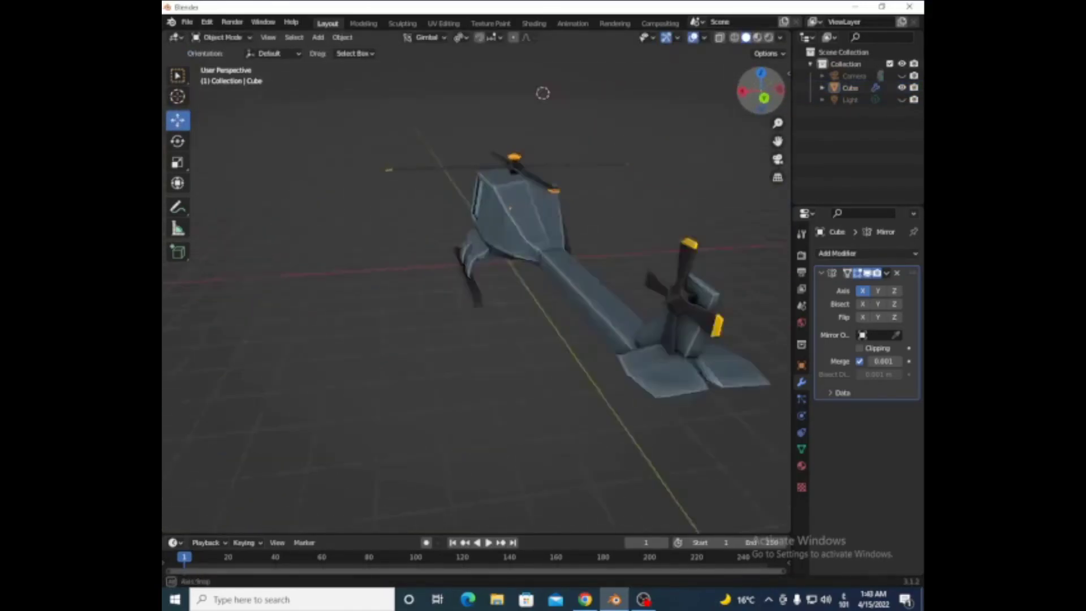